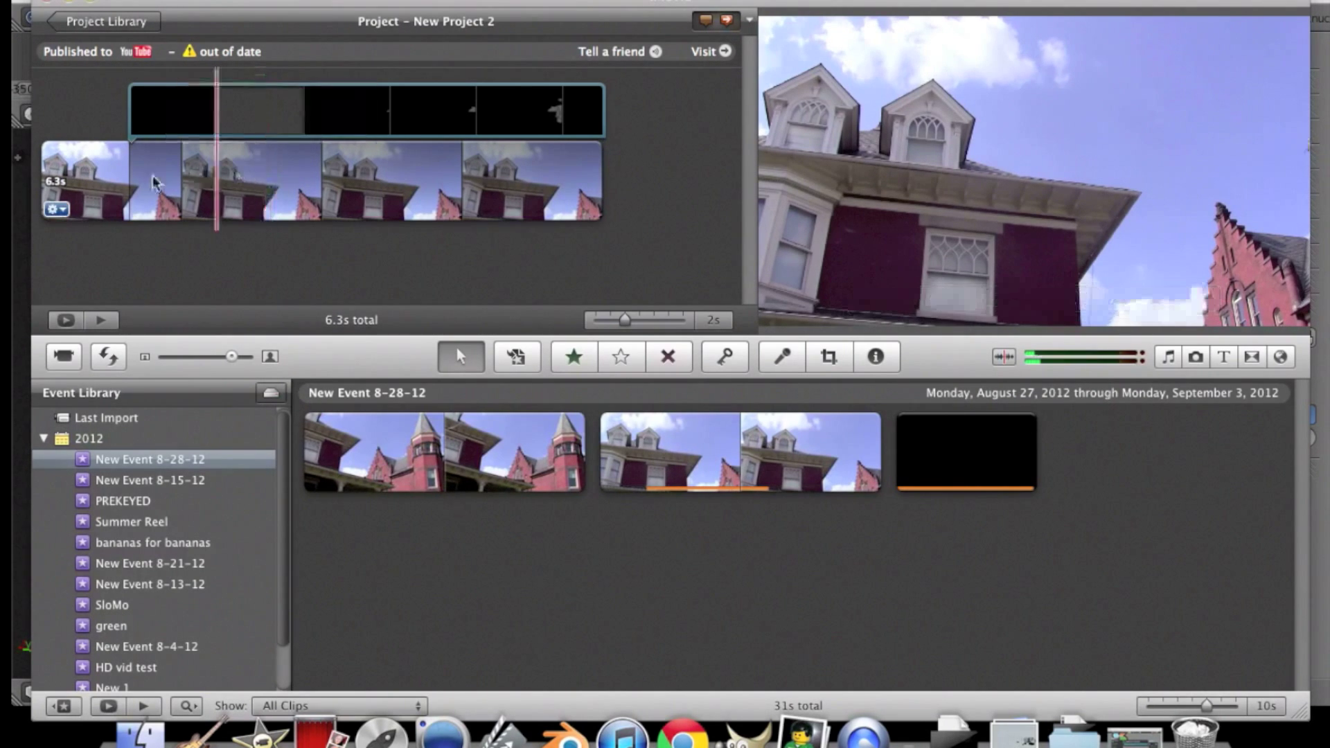
Play the project, then select the spaceship overlay clip, nudge its crop, and delete it.
{"action": "key", "text": "space"}
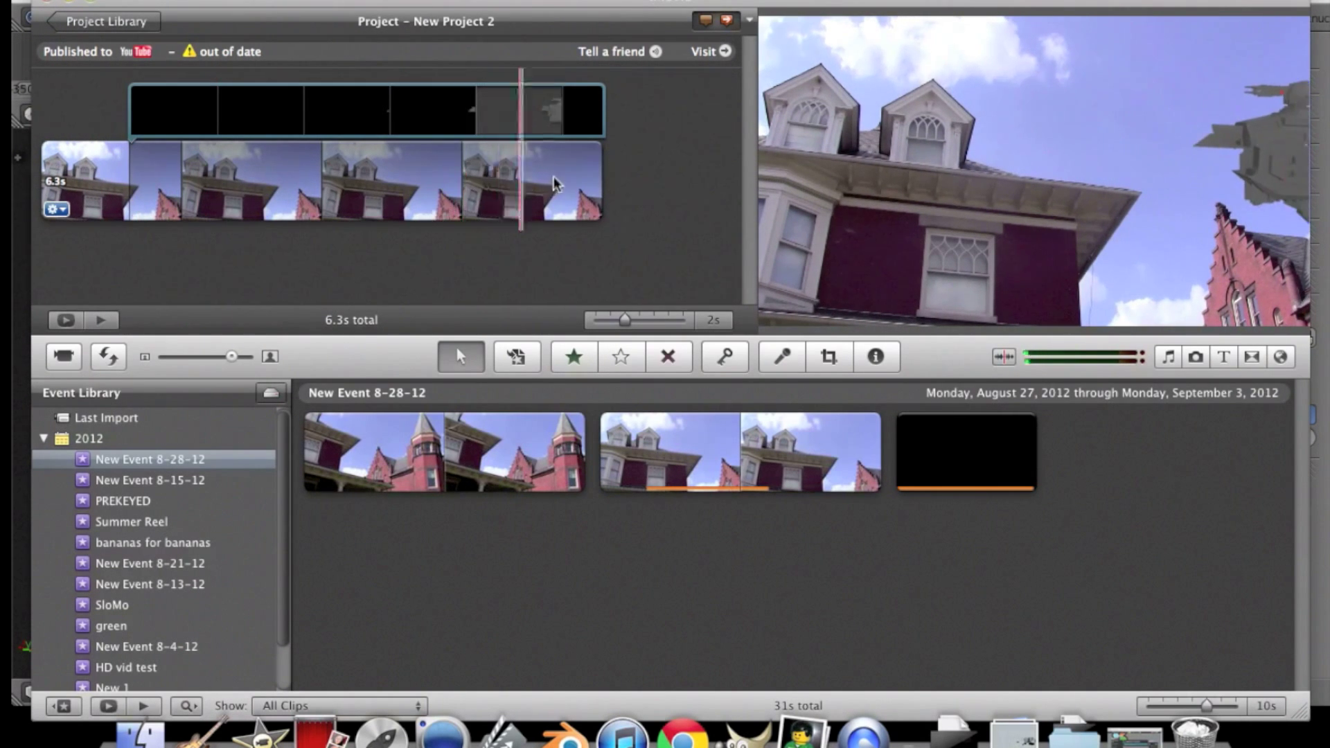
{"action": "left_click", "coordinate": [451, 154]}
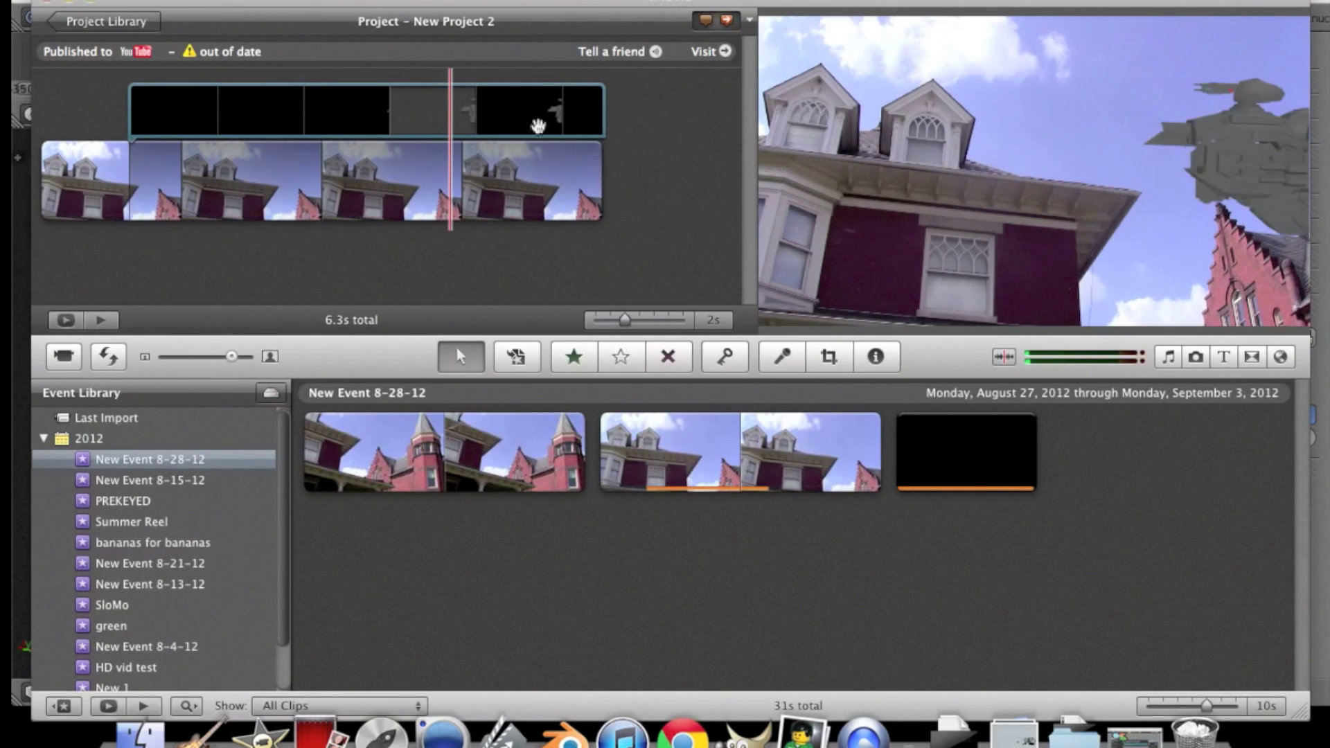
{"action": "left_click", "coordinate": [535, 122]}
{"action": "key", "text": "c"}
{"action": "left_click_drag", "start_coordinate": [1245, 185], "coordinate": [1240, 193]}
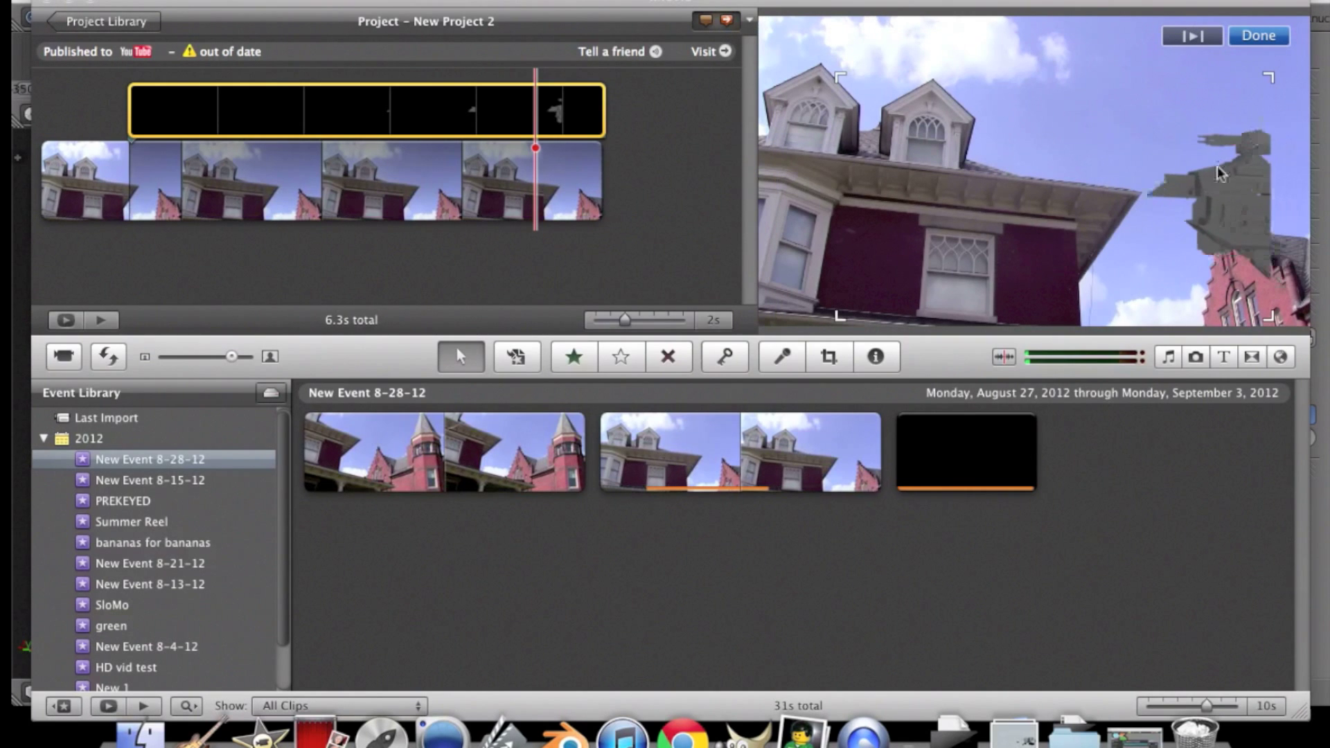
{"action": "key", "text": "Delete"}
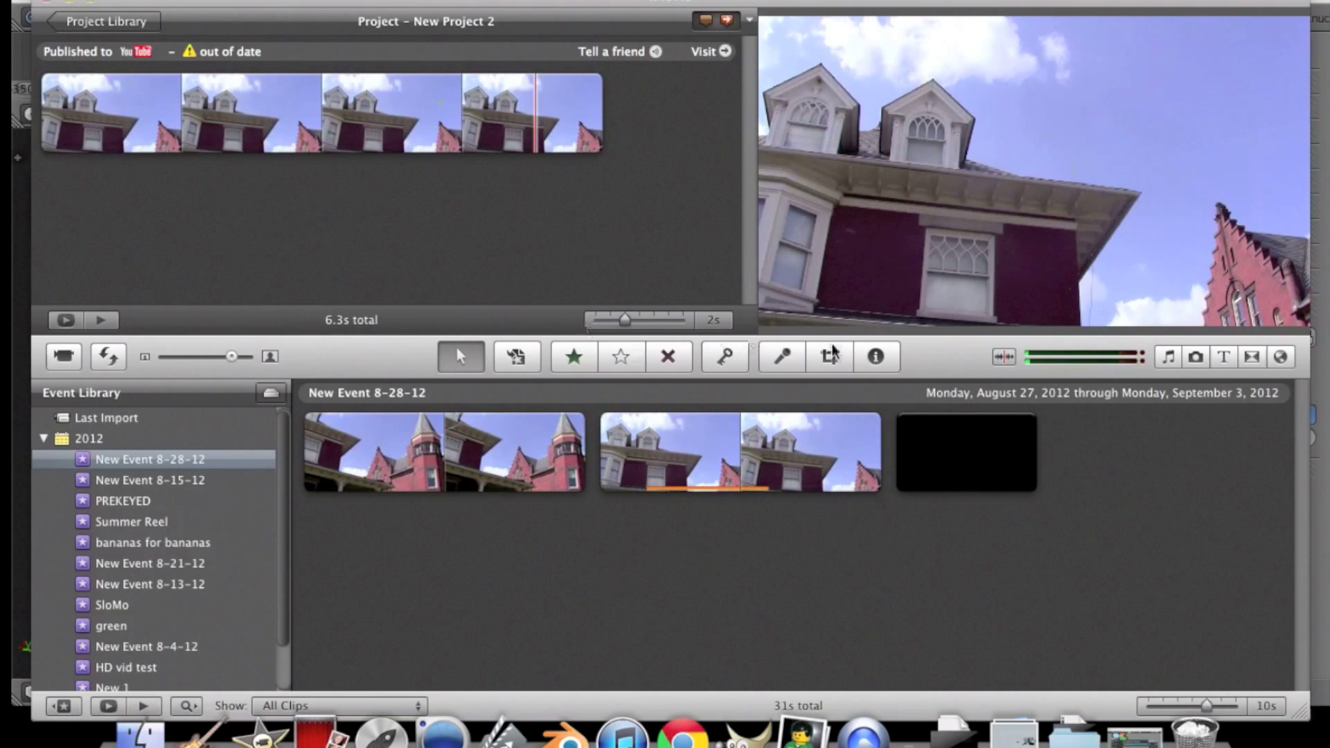
Drop a 4-second range of the spaceship clip onto the house footage as Picture in Picture.
{"action": "left_click", "coordinate": [935, 447]}
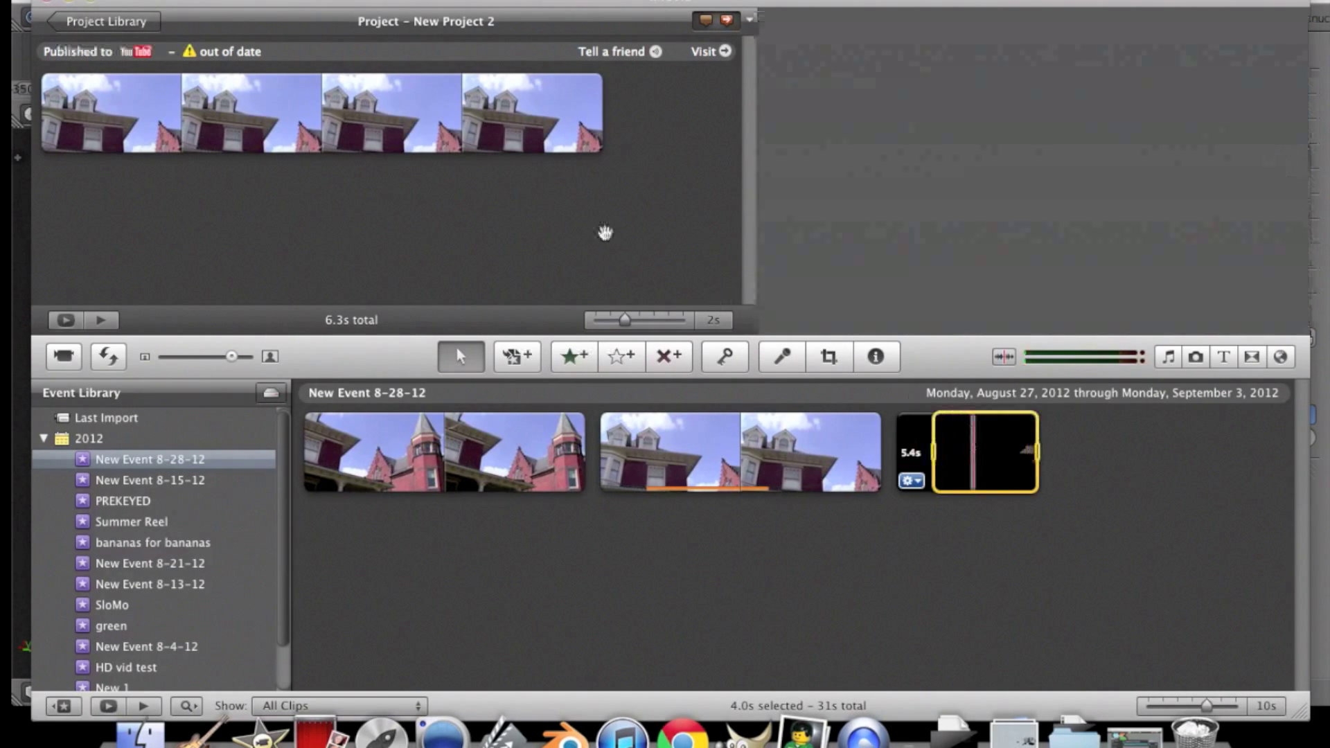
{"action": "left_click_drag", "start_coordinate": [387, 135], "coordinate": [386, 134]}
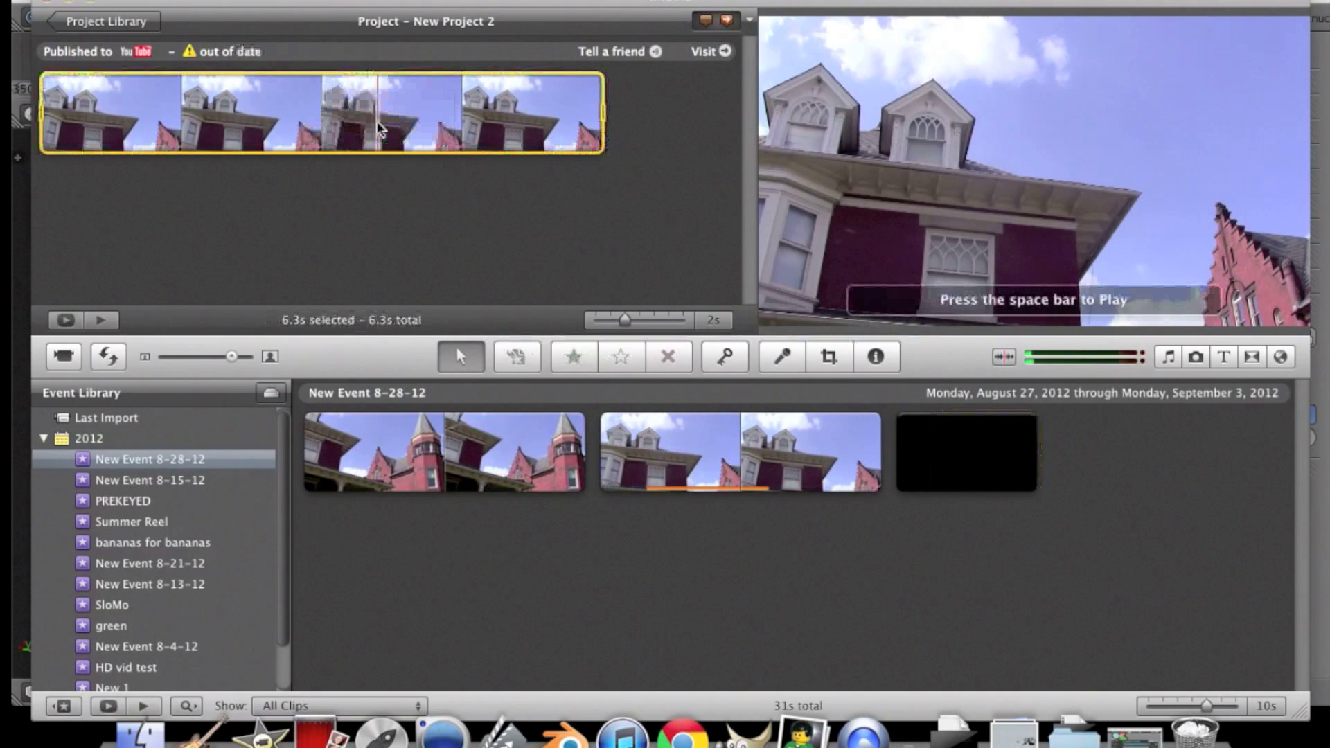
{"action": "left_click", "coordinate": [341, 187]}
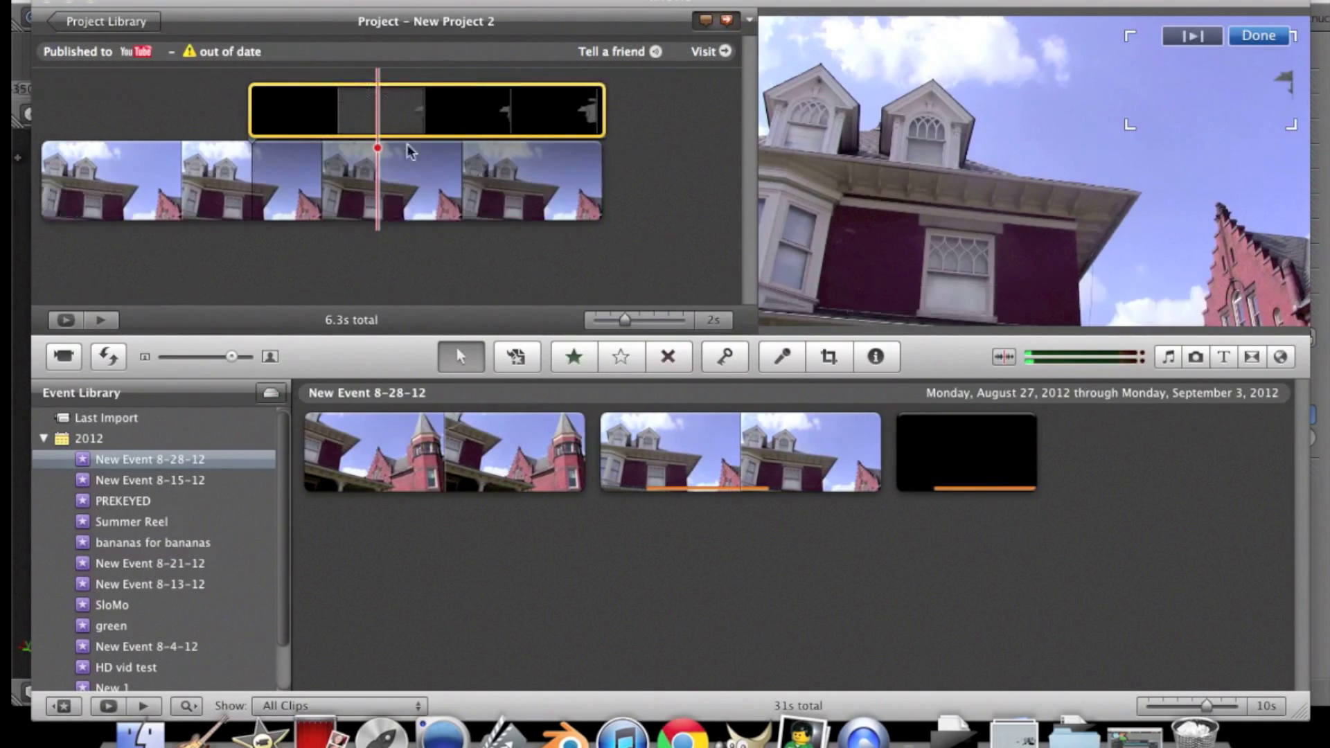
Select the overlay clip and enlarge its picture-in-picture frame toward the lower left.
{"action": "left_click_drag", "start_coordinate": [385, 182], "coordinate": [305, 182]}
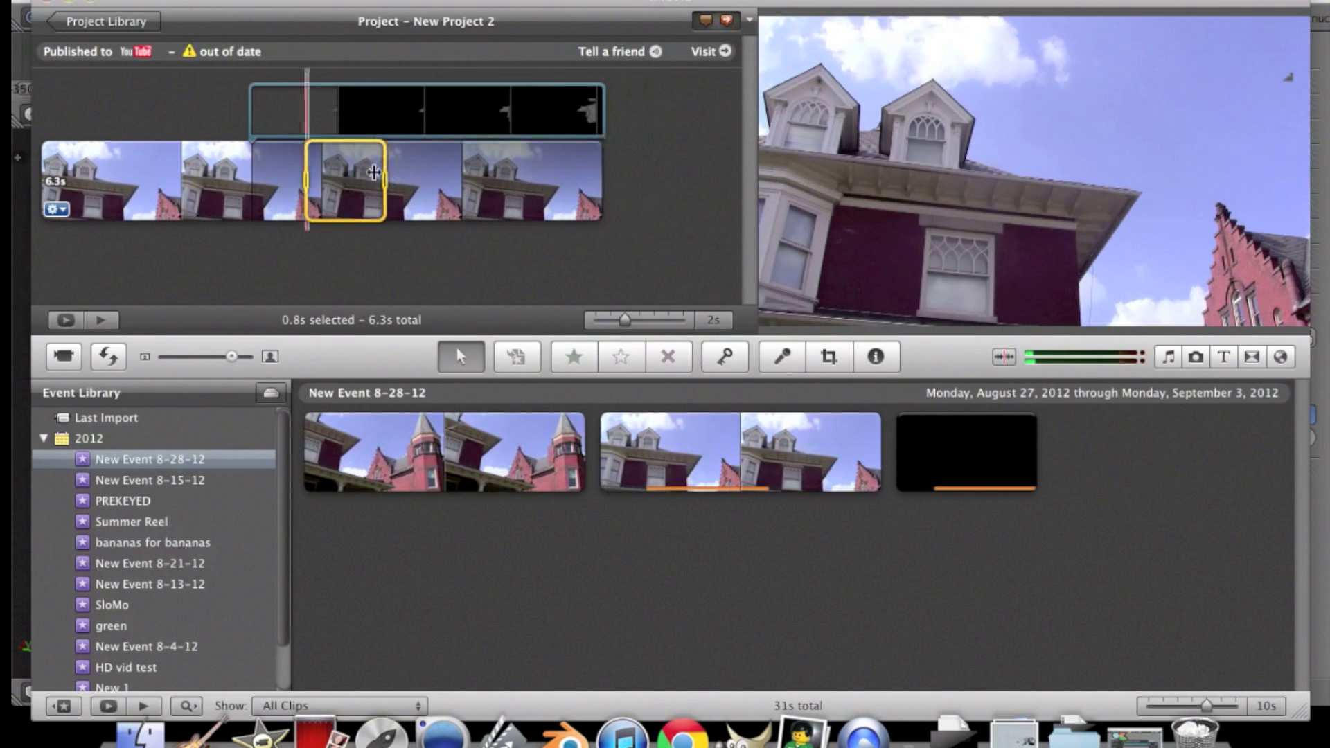
{"action": "left_click", "coordinate": [291, 187]}
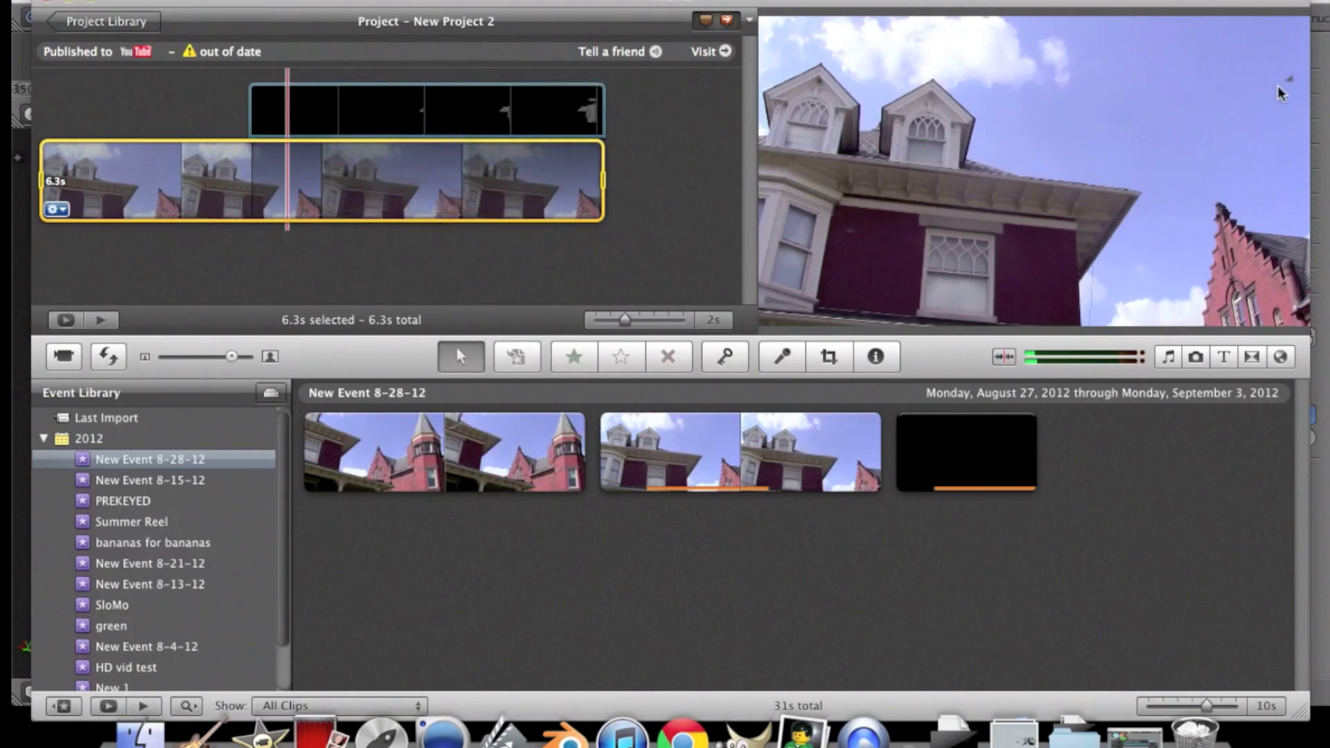
{"action": "left_click", "coordinate": [441, 108]}
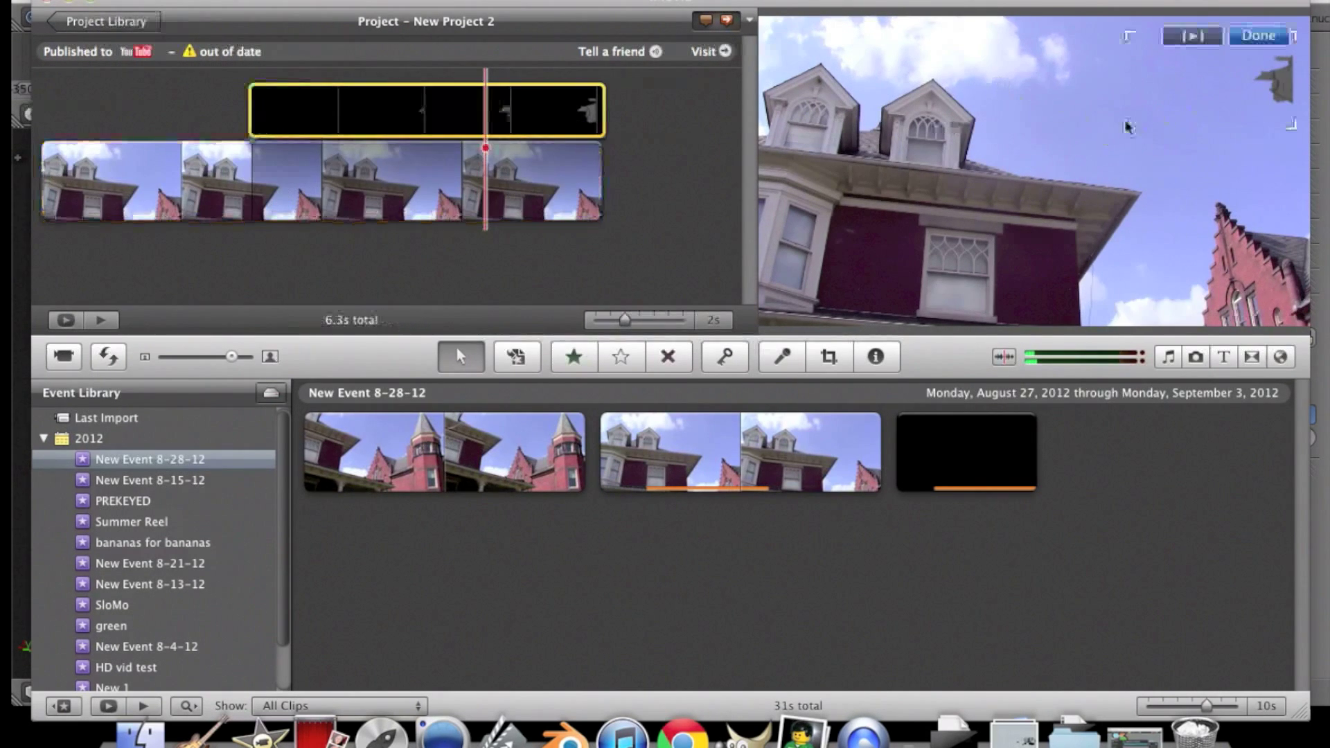
{"action": "left_click_drag", "start_coordinate": [1140, 128], "coordinate": [899, 261]}
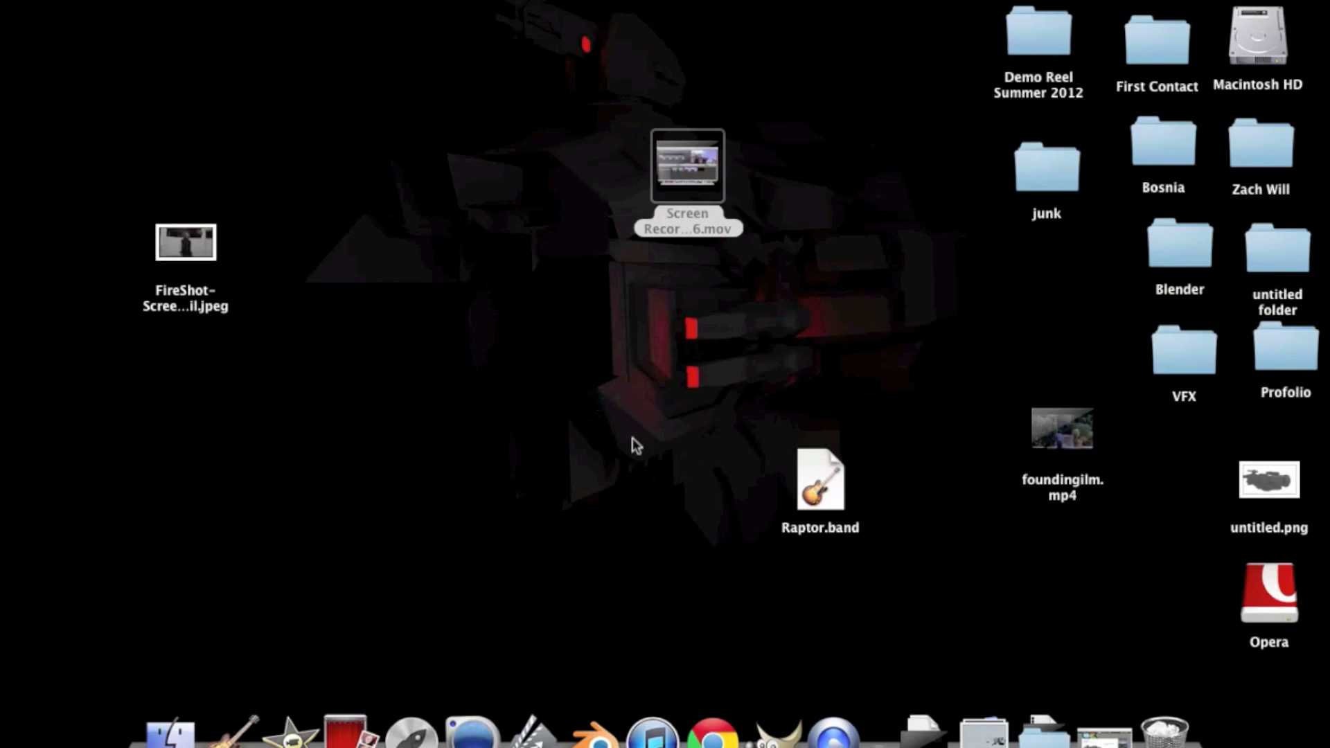
Restore the Rugged Spaceship browser window and highlight the shipyardv.07 reference in its description.
{"action": "left_click", "coordinate": [1106, 734]}
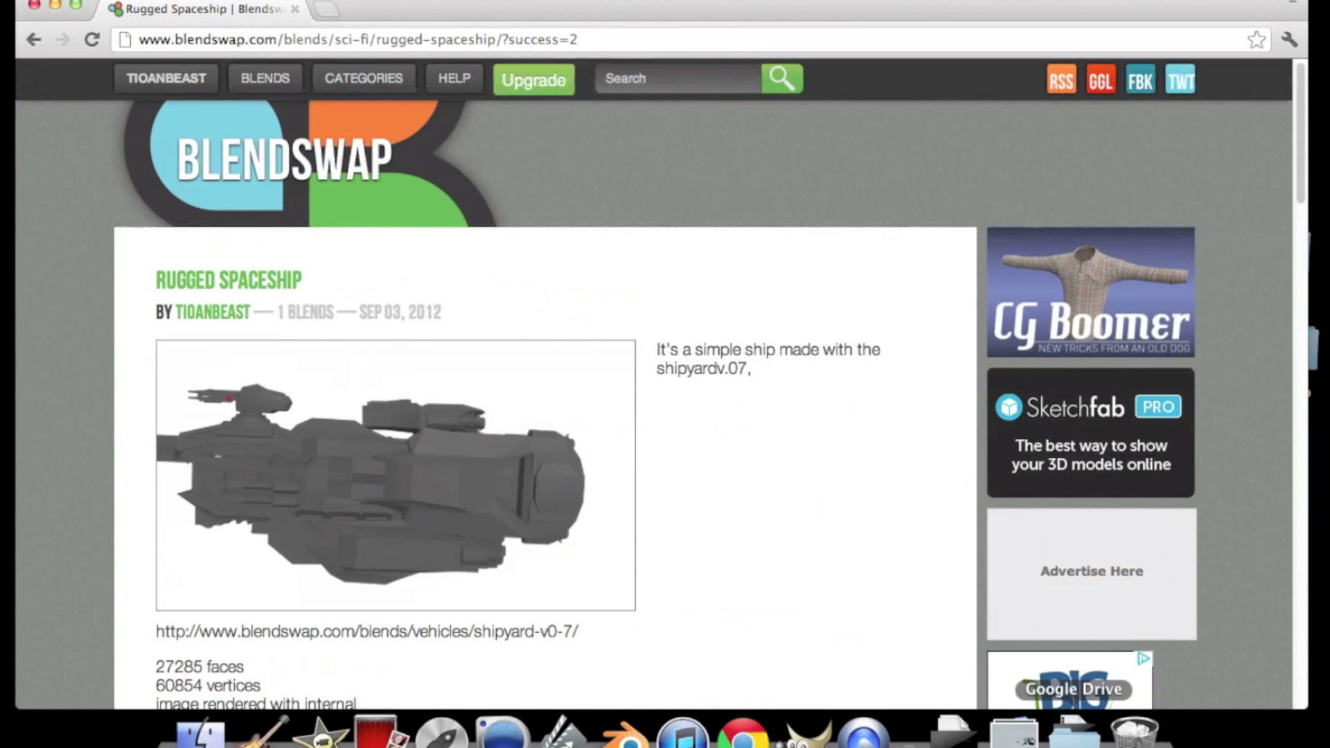
{"action": "left_click_drag", "start_coordinate": [625, 3], "coordinate": [619, 0]}
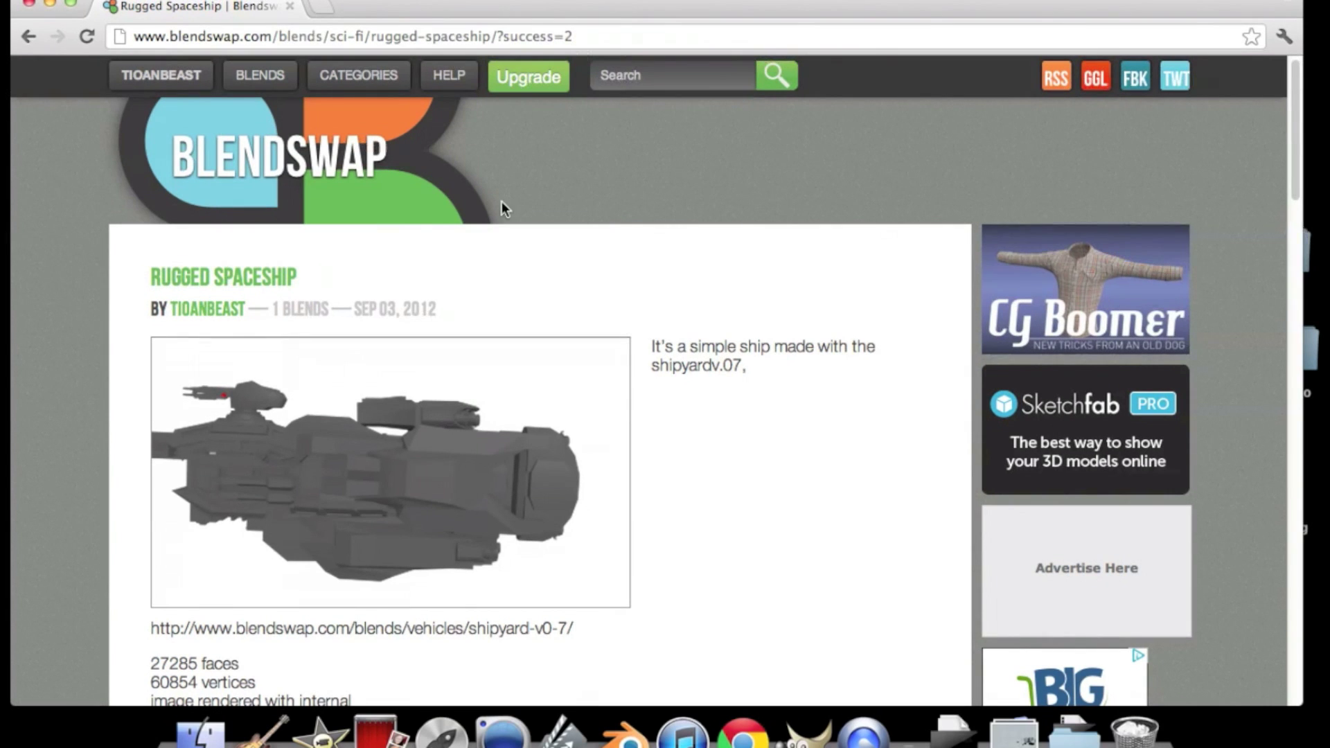
{"action": "scroll", "coordinate": [622, 422], "scroll_direction": "down", "scroll_amount": 3}
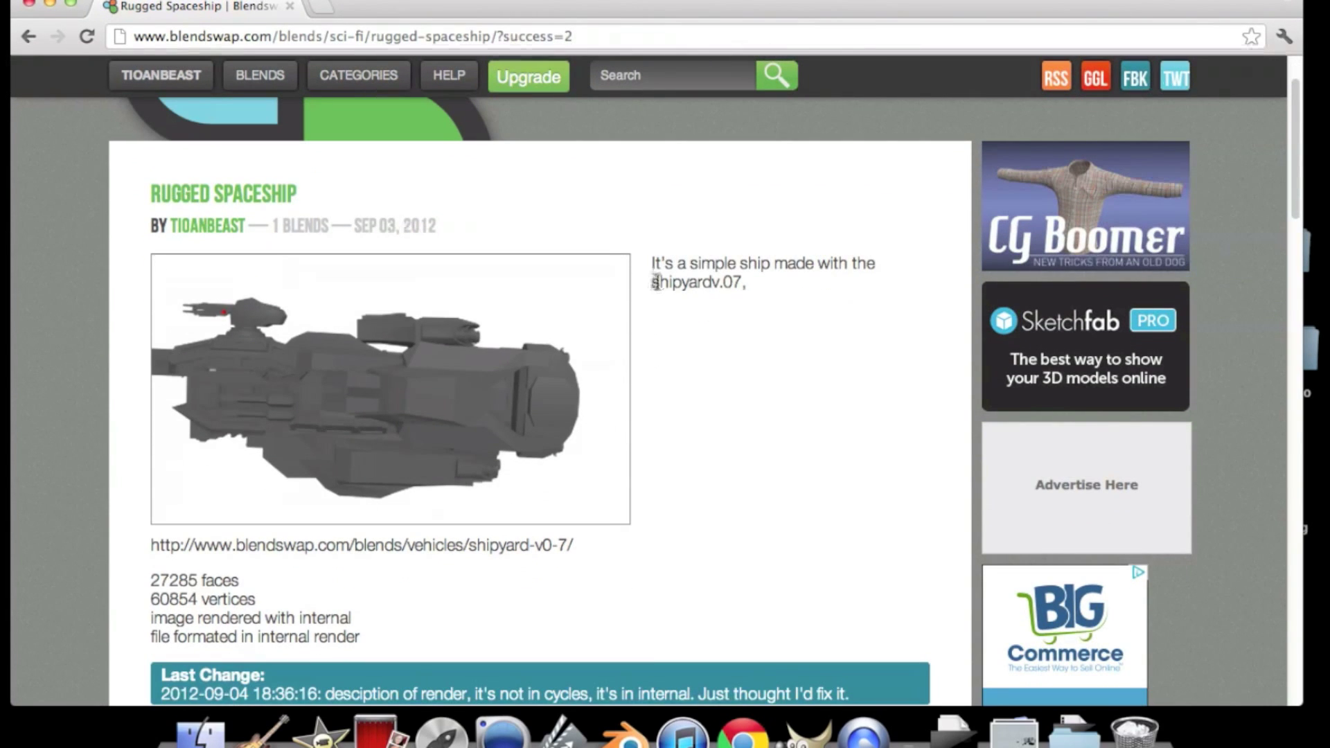
{"action": "left_click_drag", "start_coordinate": [655, 282], "coordinate": [766, 280]}
{"action": "left_click", "coordinate": [766, 280]}
Scroll through the page's stats and CC0 licence down to the Download: 9 MB button.
{"action": "scroll", "coordinate": [520, 485], "scroll_direction": "down", "scroll_amount": 1}
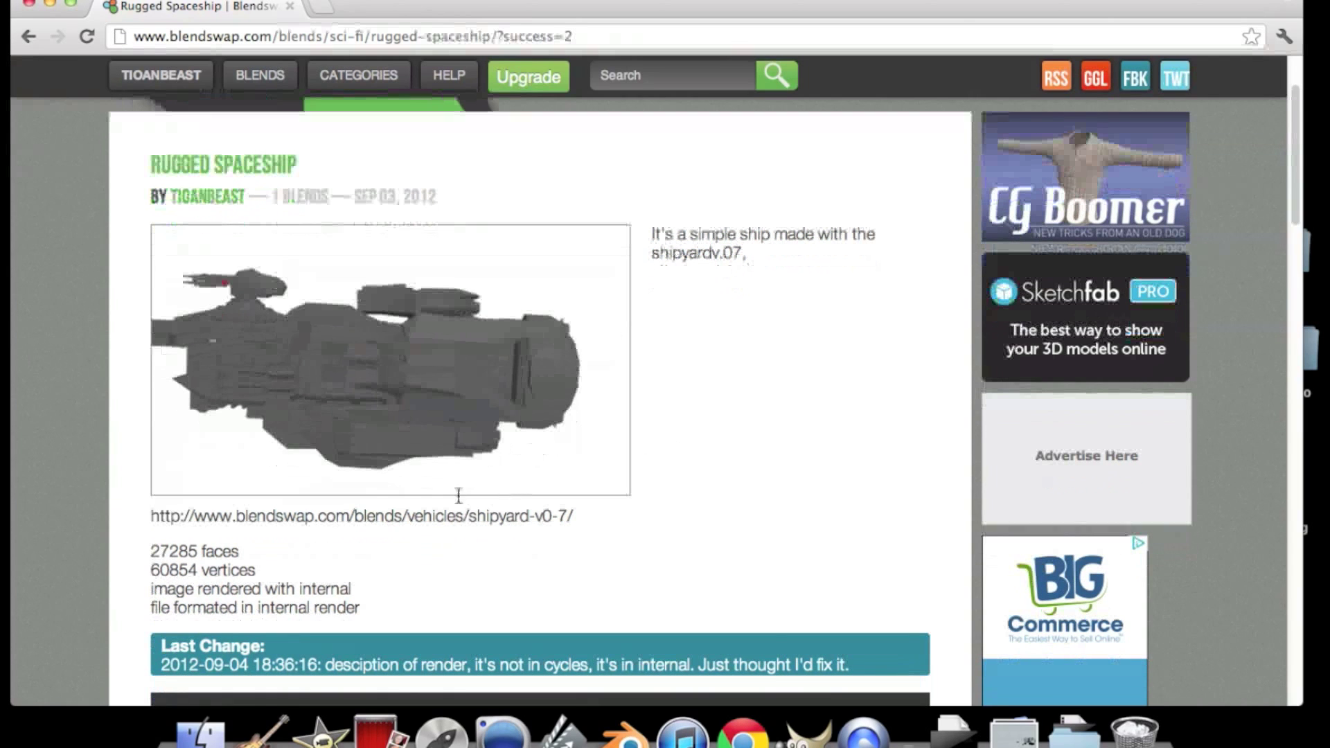
{"action": "scroll", "coordinate": [369, 284], "scroll_direction": "up", "scroll_amount": 4}
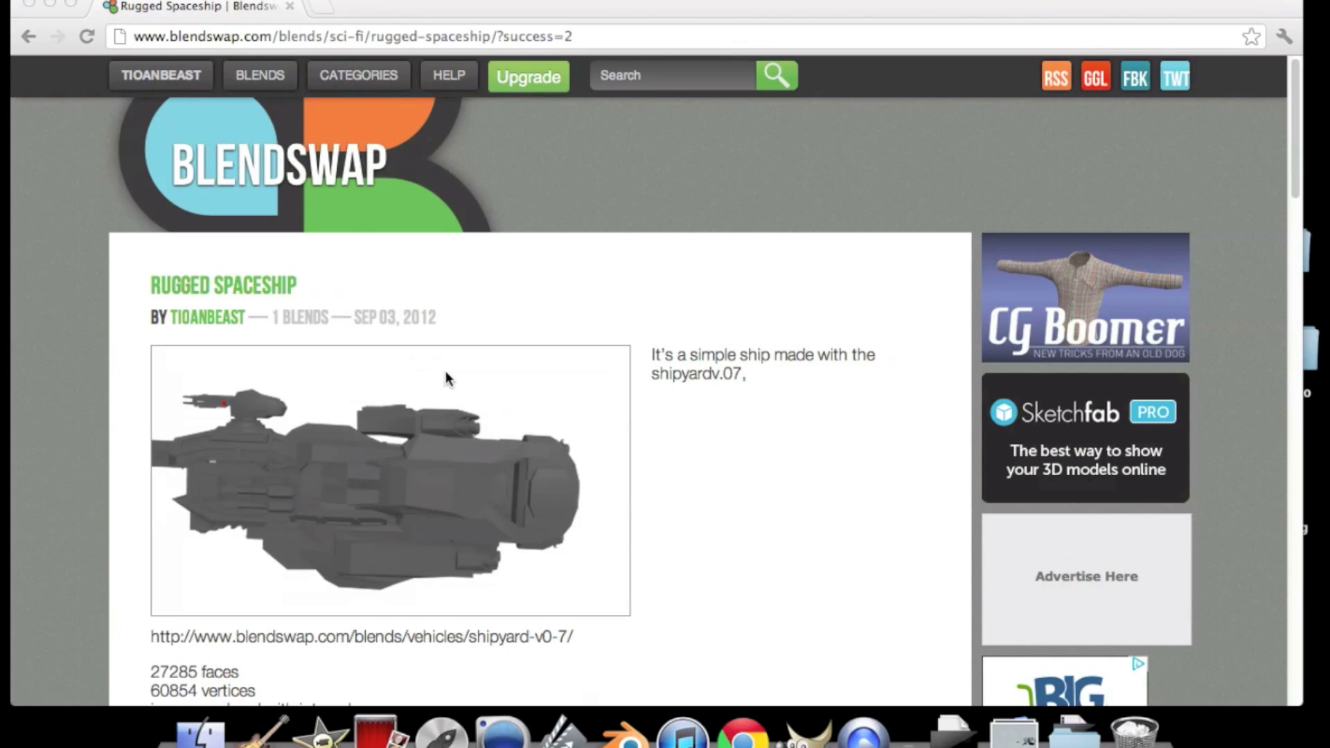
{"action": "scroll", "coordinate": [499, 353], "scroll_direction": "down", "scroll_amount": 5}
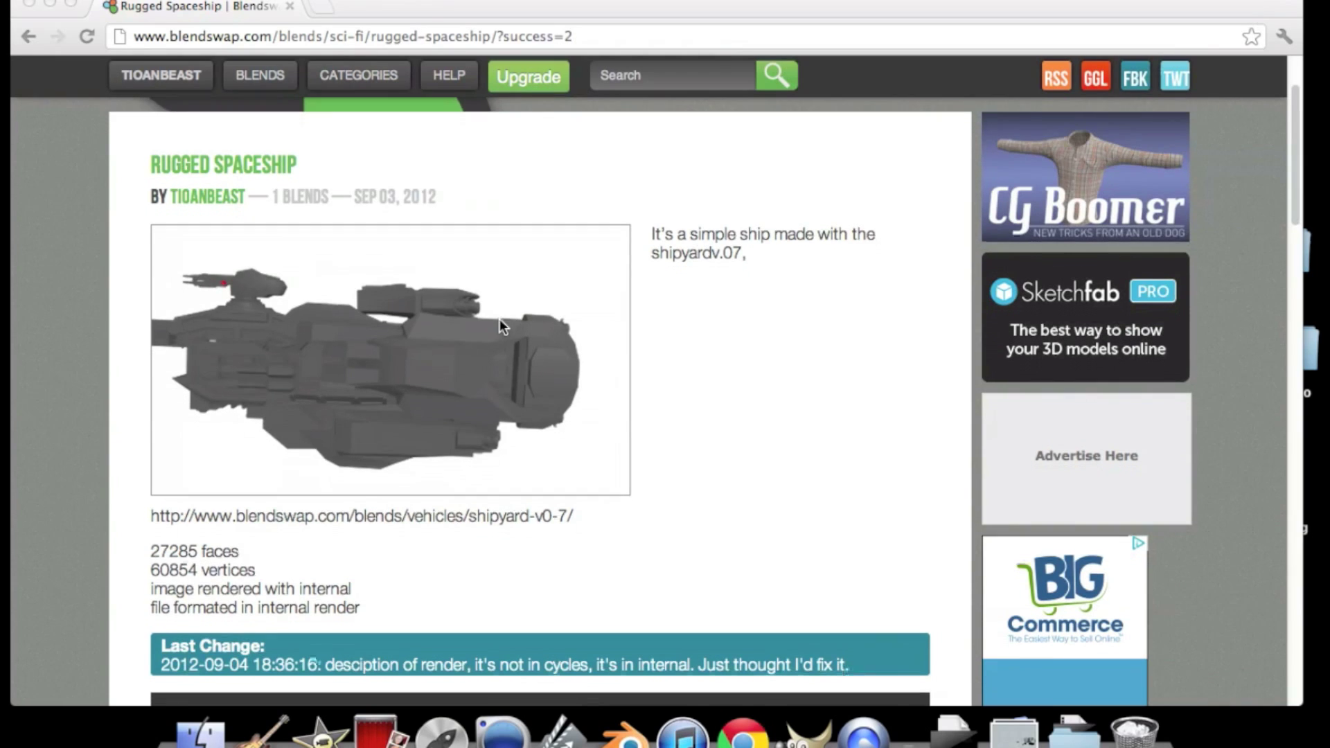
{"action": "scroll", "coordinate": [558, 286], "scroll_direction": "down", "scroll_amount": 3}
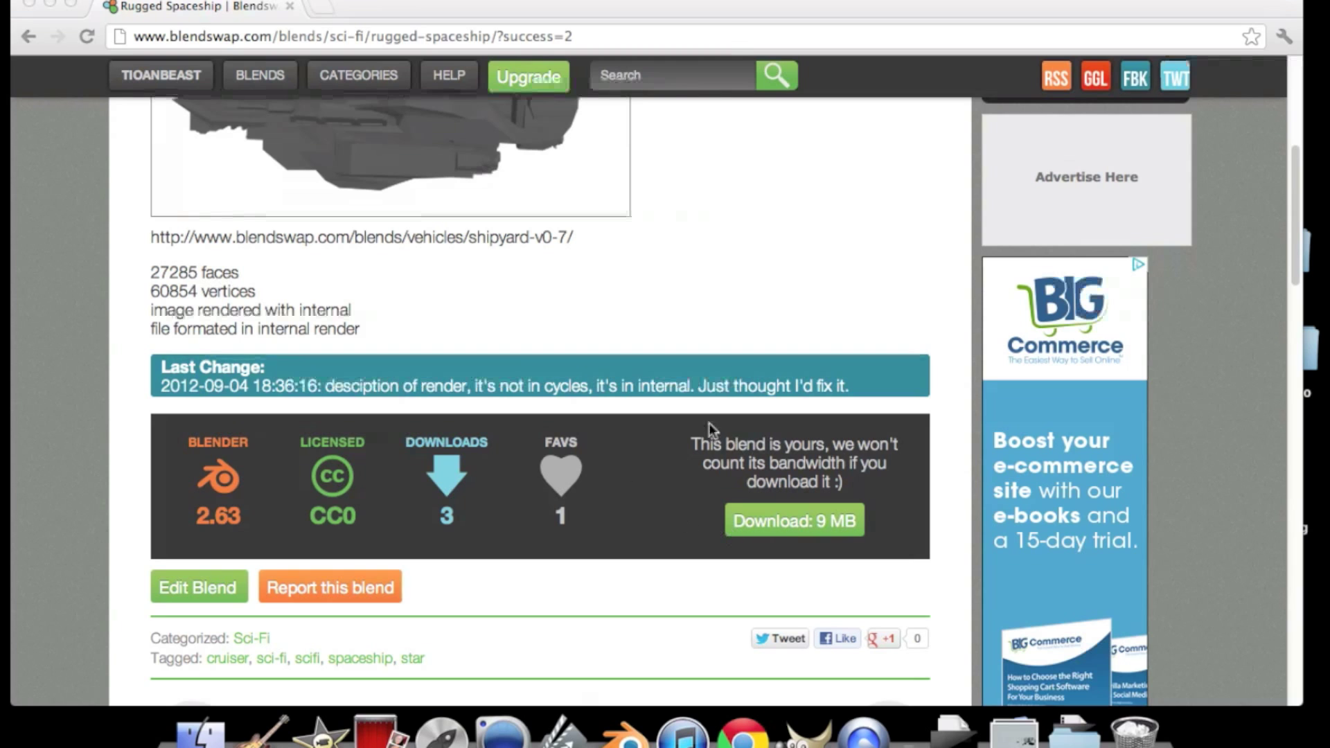
{"action": "scroll", "coordinate": [686, 417], "scroll_direction": "up", "scroll_amount": 1}
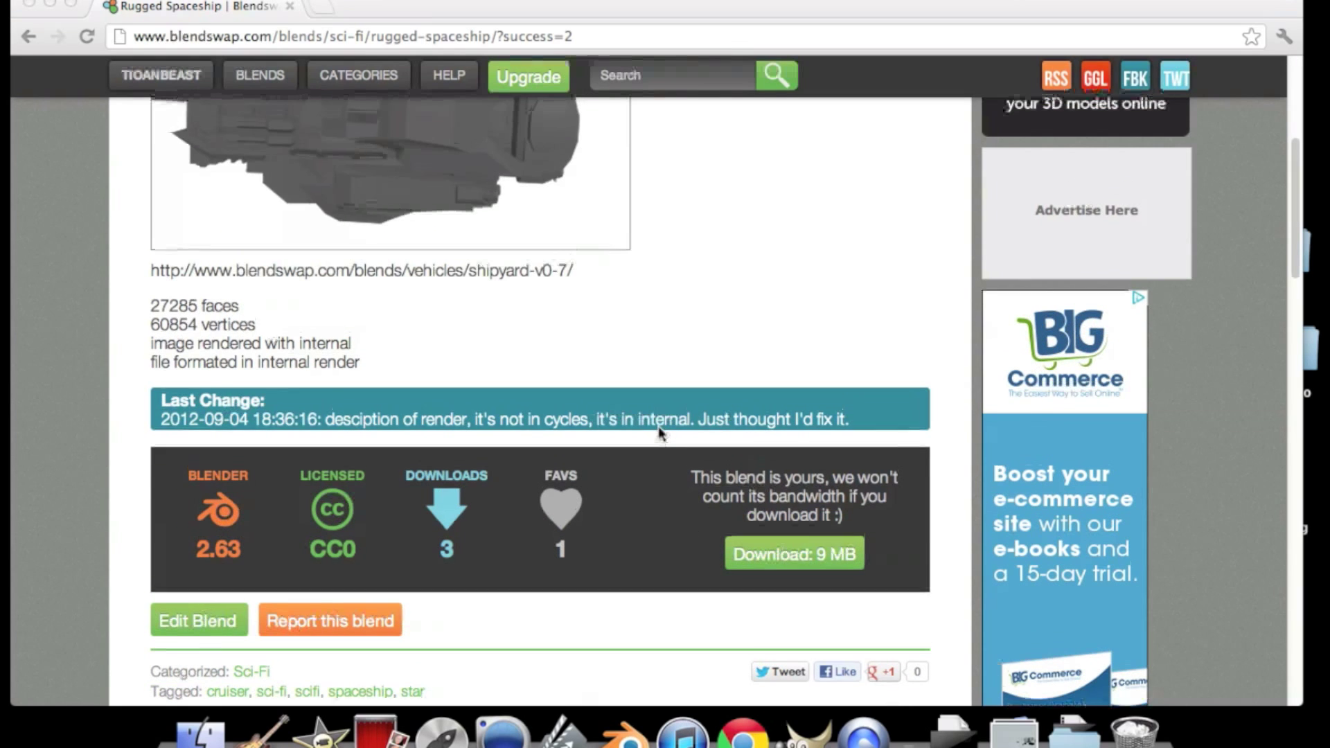
{"action": "scroll", "coordinate": [659, 433], "scroll_direction": "up", "scroll_amount": 5}
{"action": "scroll", "coordinate": [655, 436], "scroll_direction": "down", "scroll_amount": 3}
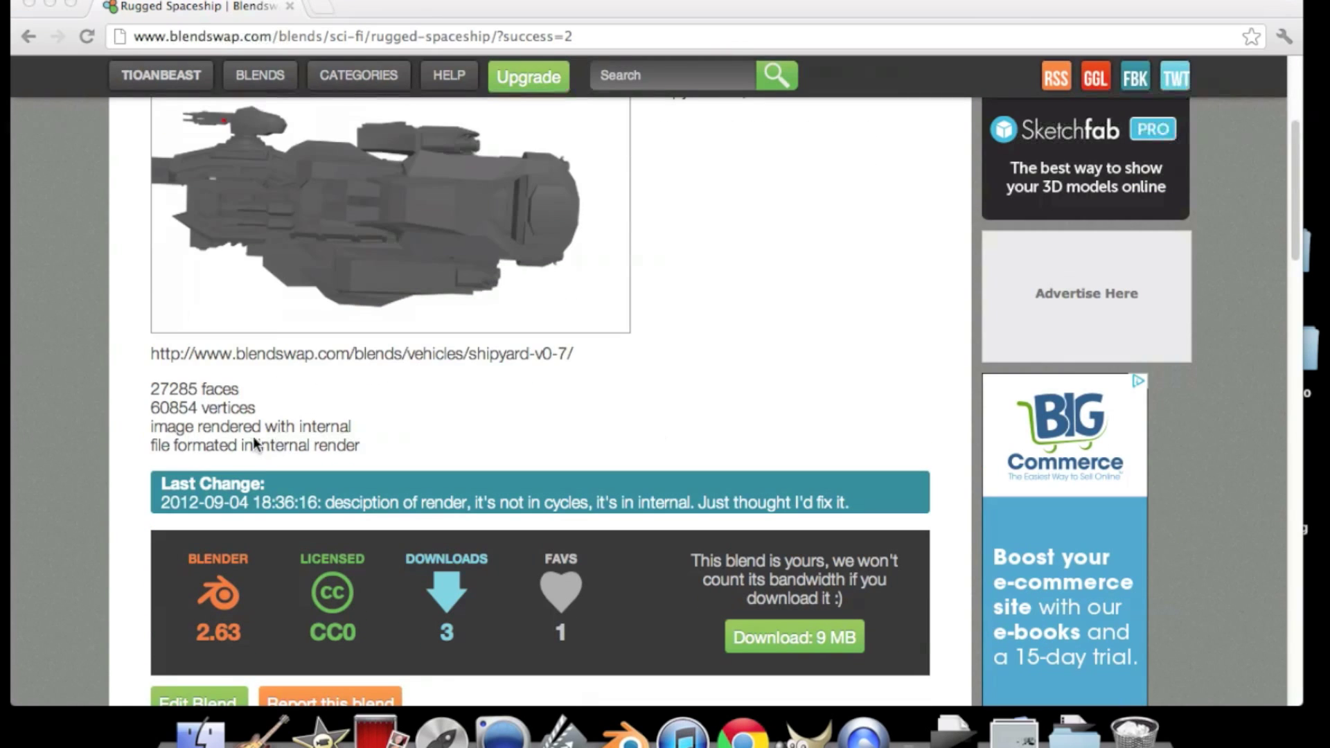
{"action": "left_click", "coordinate": [176, 417]}
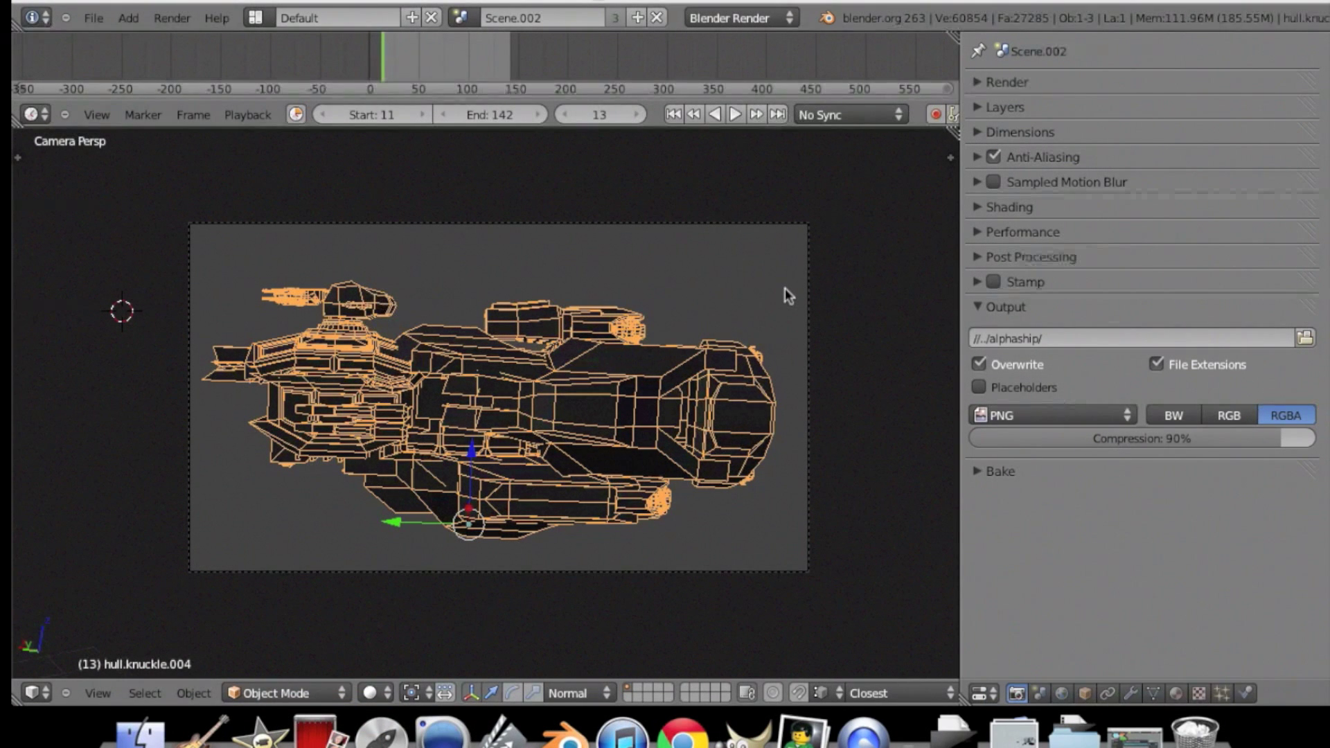
Select the spaceship, move it right out of the camera frame, and keyframe its location.
{"action": "left_click", "coordinate": [820, 314]}
{"action": "key", "text": "a"}
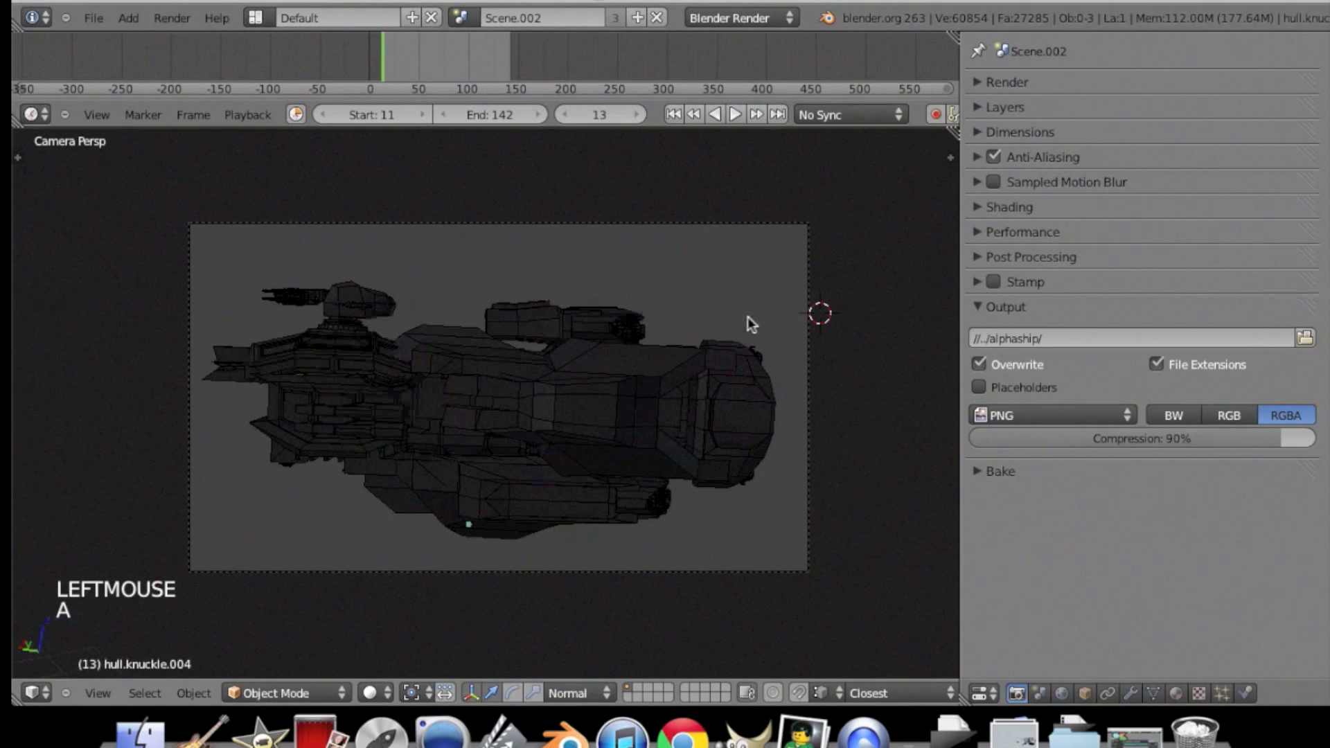
{"action": "right_click", "coordinate": [458, 388]}
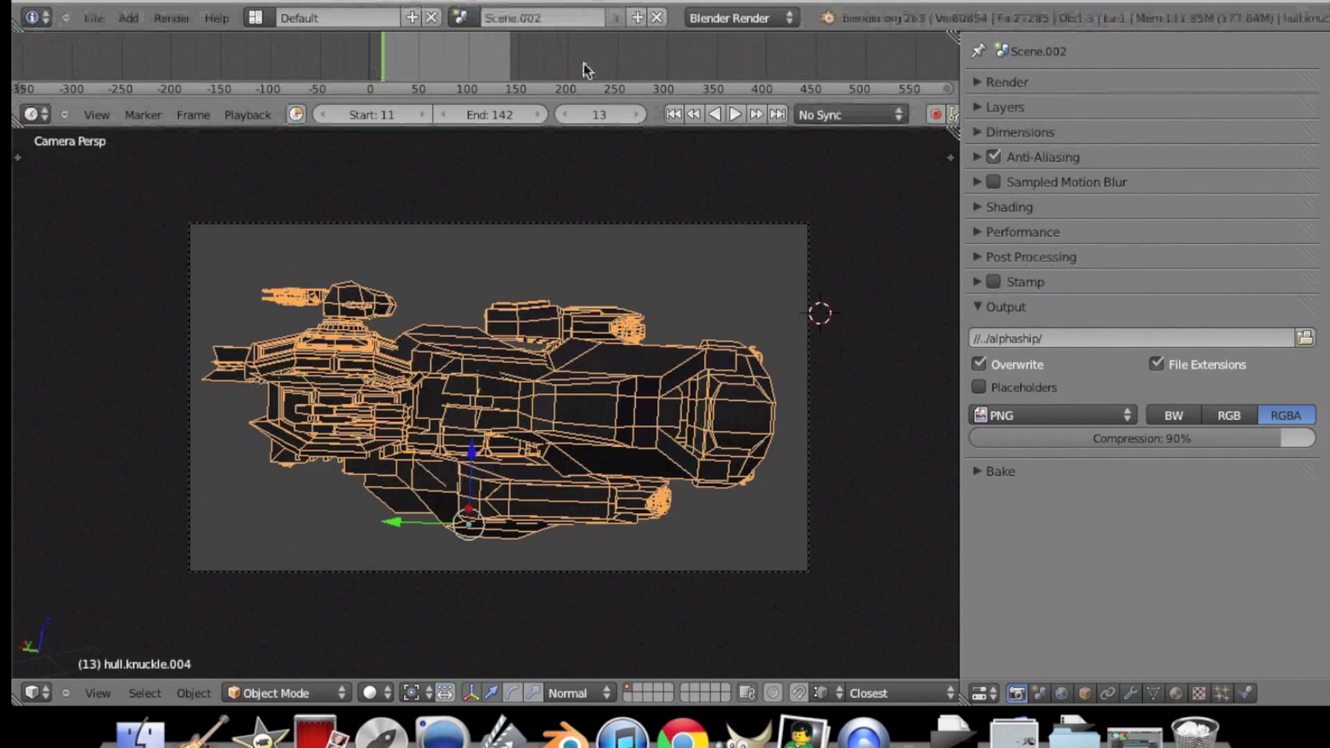
{"action": "left_click_drag", "start_coordinate": [398, 528], "coordinate": [379, 135]}
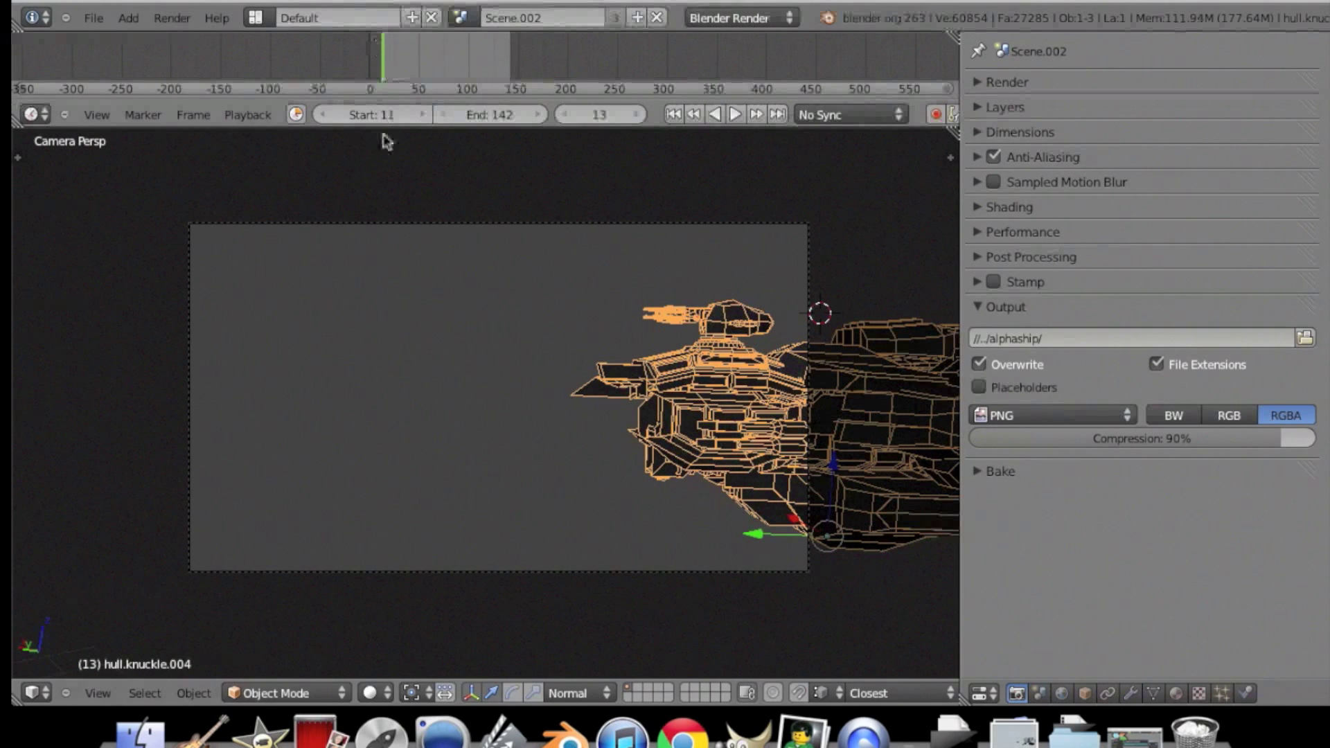
{"action": "scroll", "coordinate": [566, 498], "scroll_direction": "down", "scroll_amount": 3}
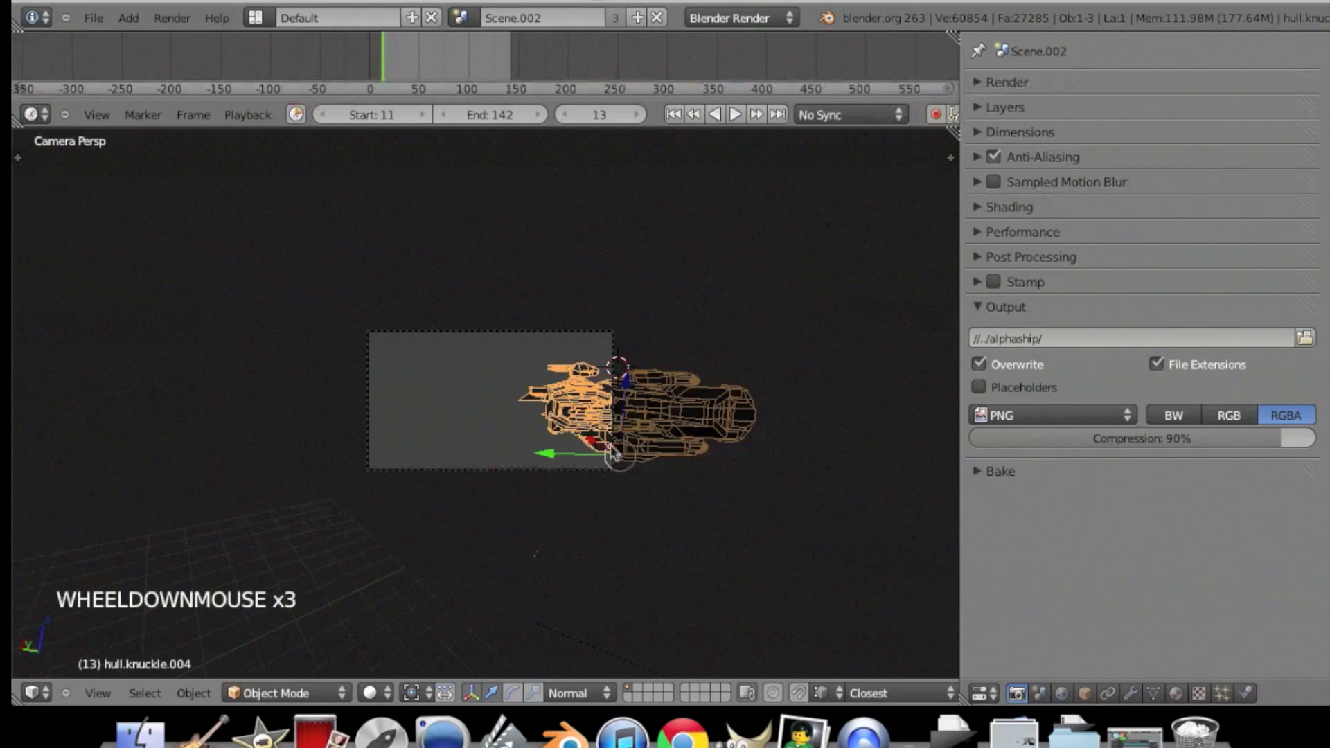
{"action": "left_click_drag", "start_coordinate": [612, 454], "coordinate": [668, 471]}
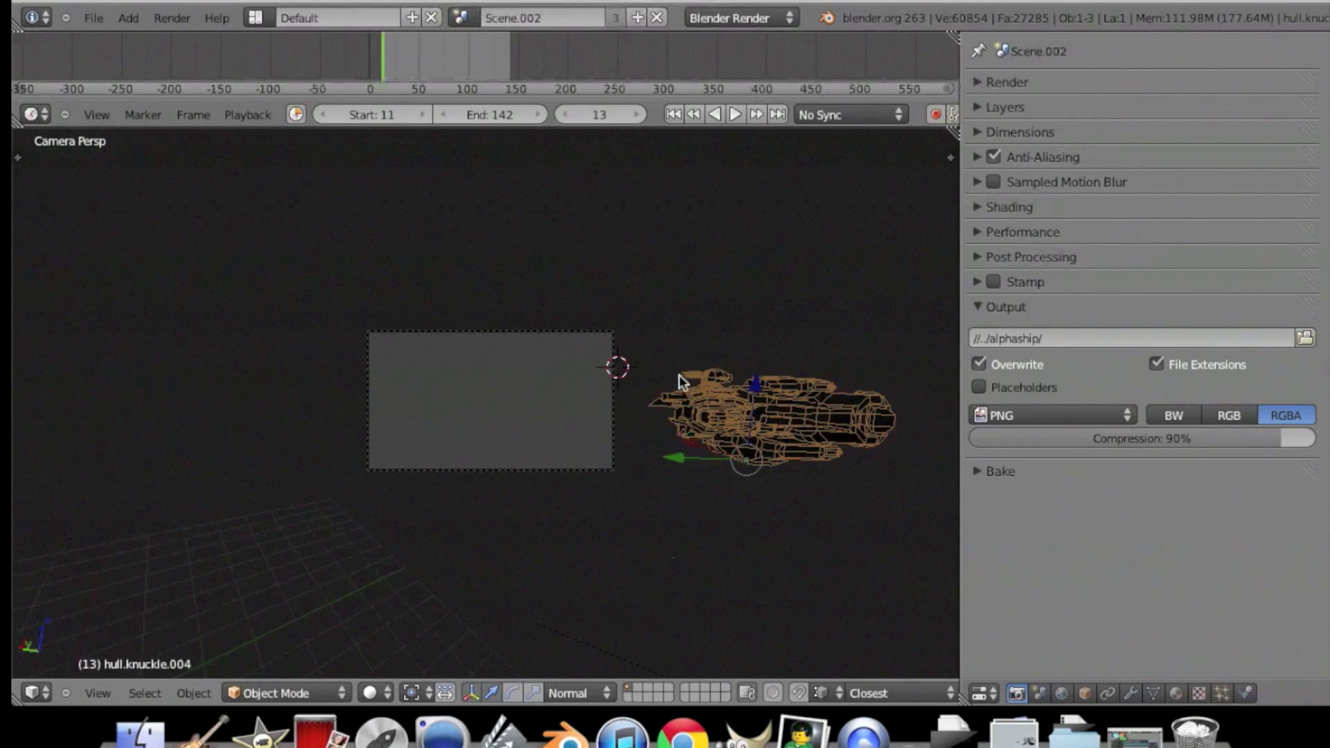
{"action": "key", "text": "i"}
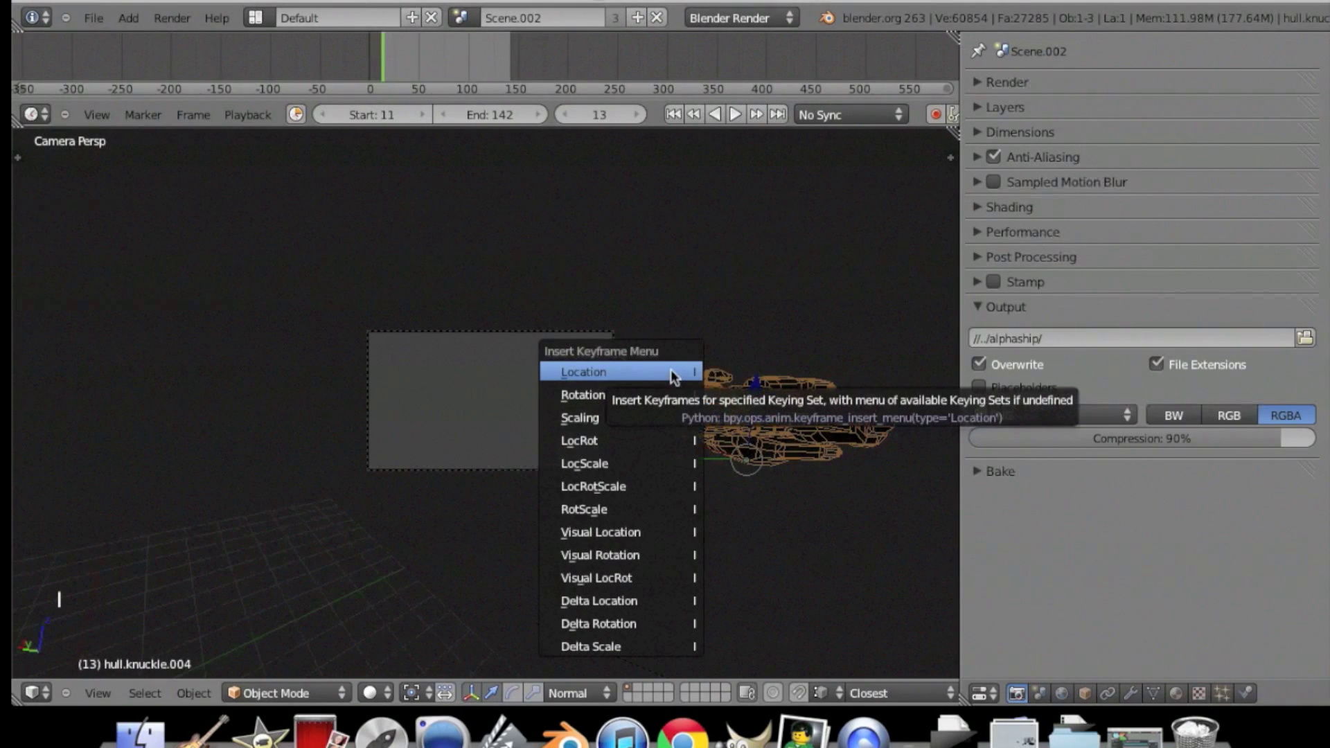
{"action": "left_click", "coordinate": [671, 377]}
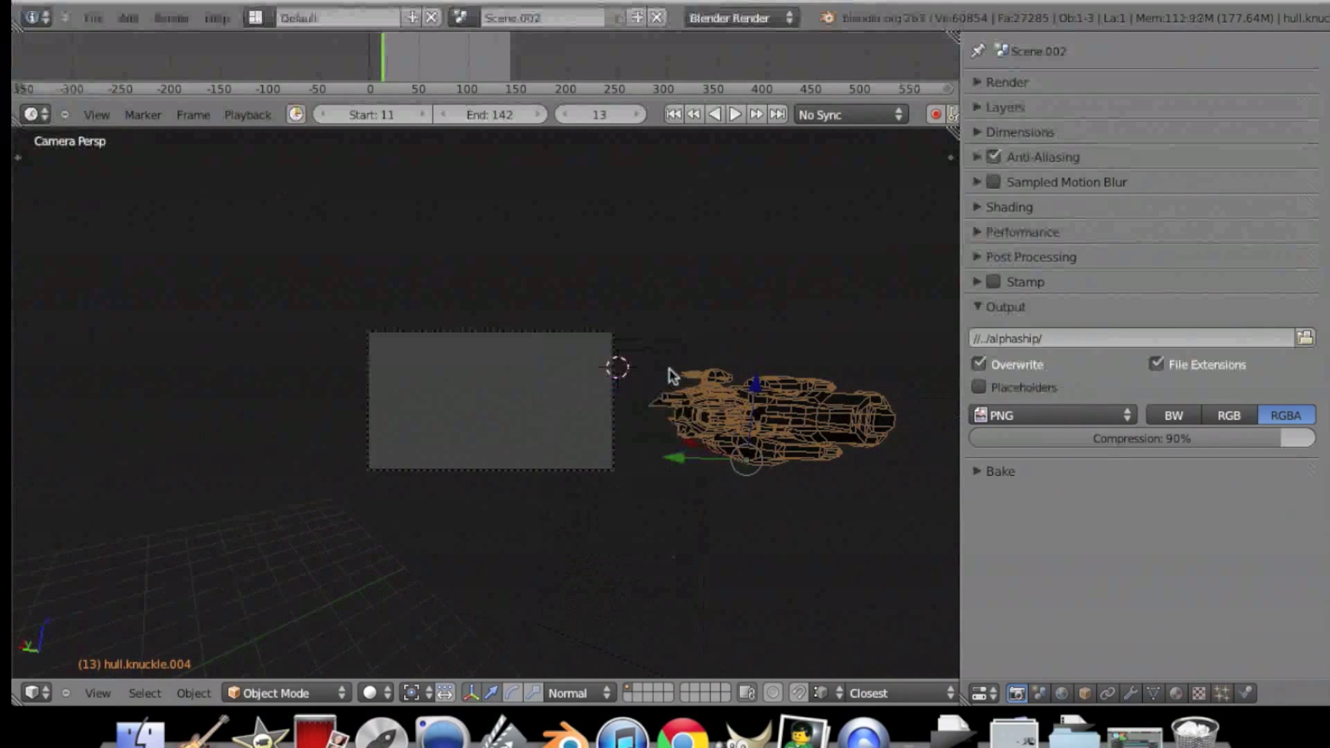
Step from frame 139 to 142, slide the ship left along Y, and insert a location keyframe.
{"action": "left_click_drag", "start_coordinate": [386, 73], "coordinate": [508, 82]}
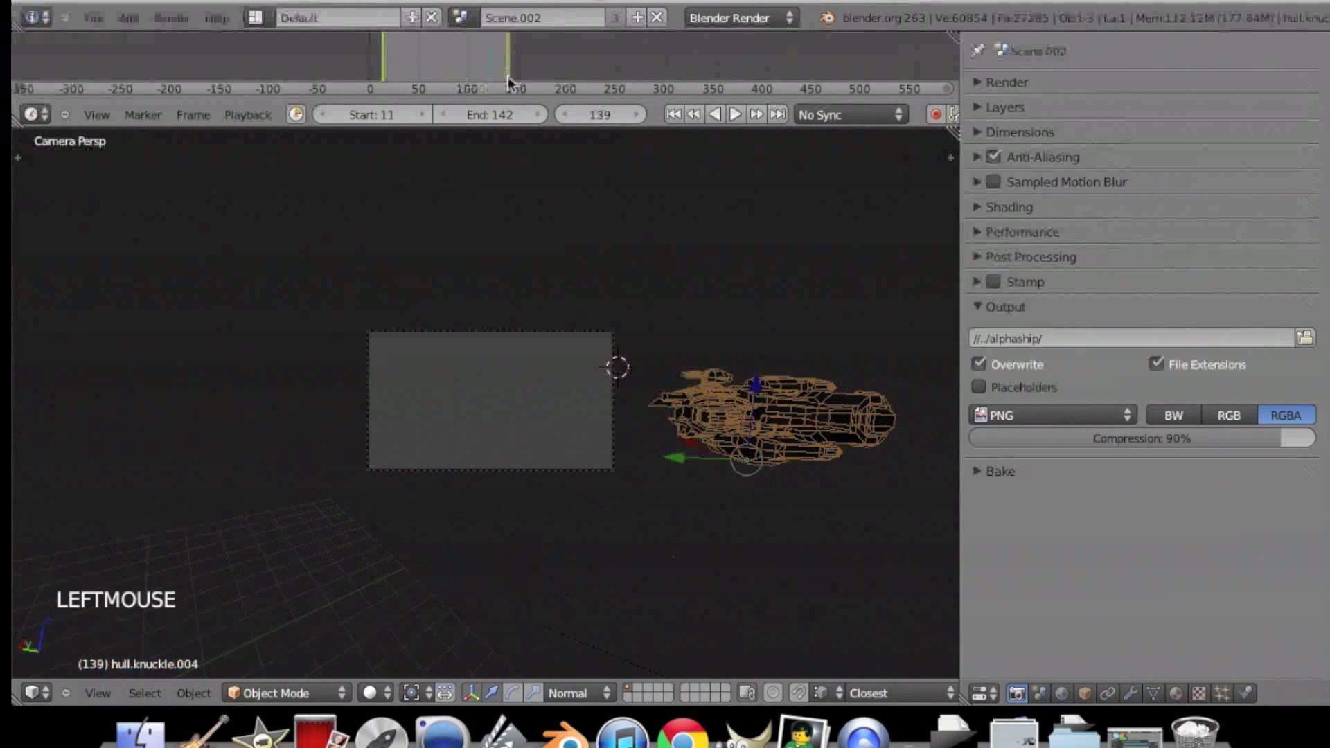
{"action": "left_click", "coordinate": [640, 116]}
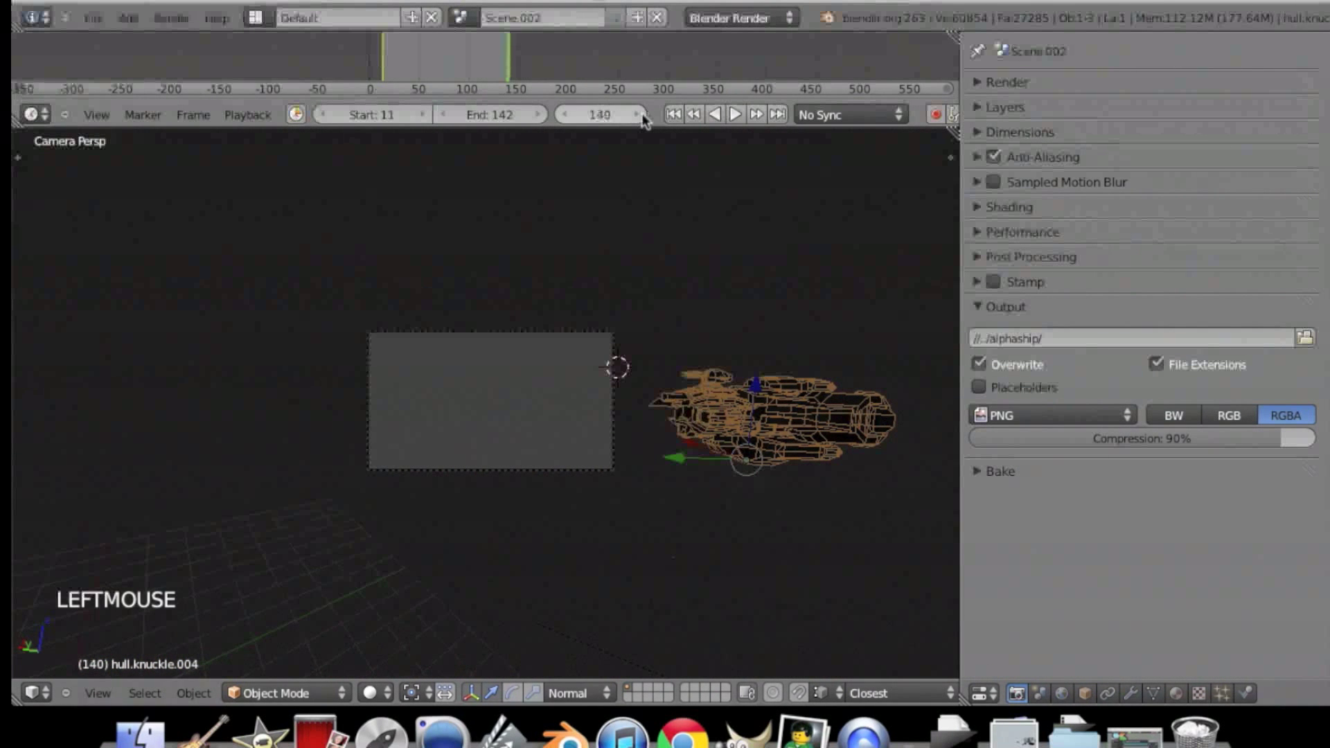
{"action": "left_click", "coordinate": [640, 116]}
{"action": "left_click", "coordinate": [641, 116]}
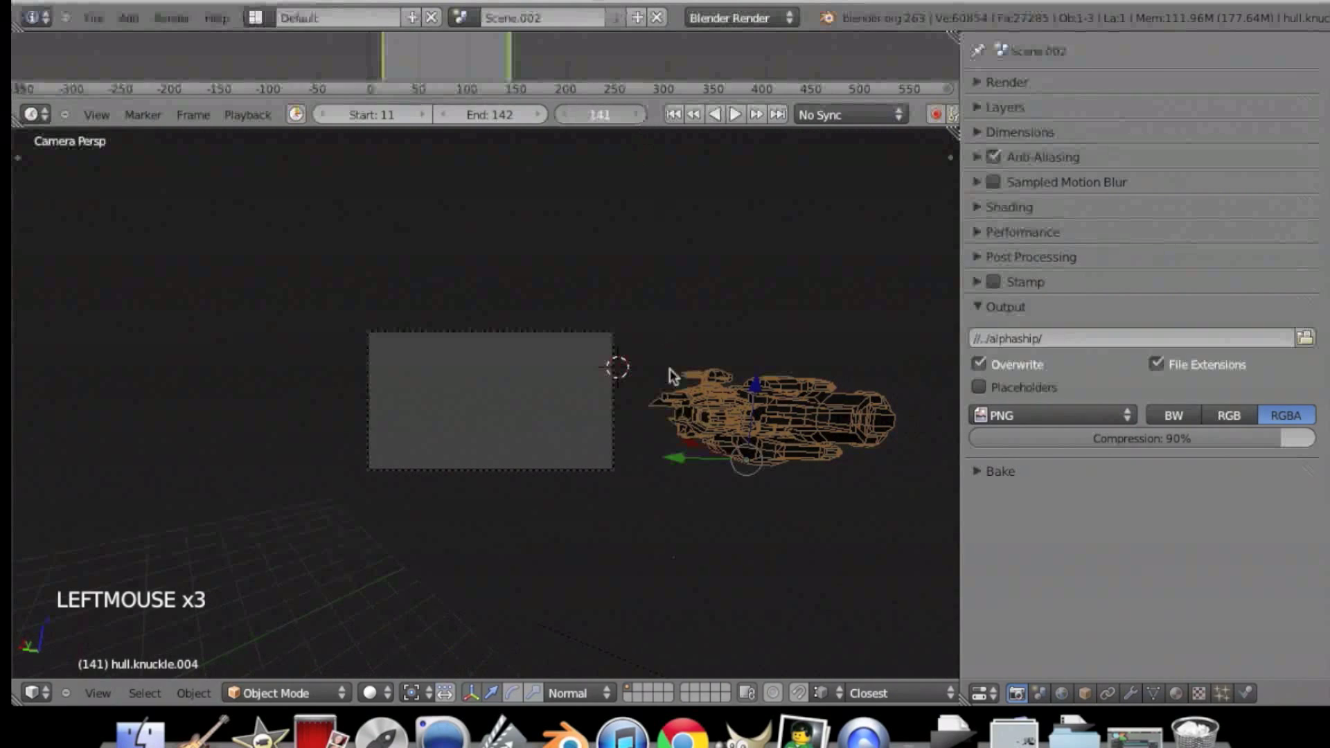
{"action": "left_click_drag", "start_coordinate": [689, 455], "coordinate": [168, 400]}
{"action": "key", "text": "i"}
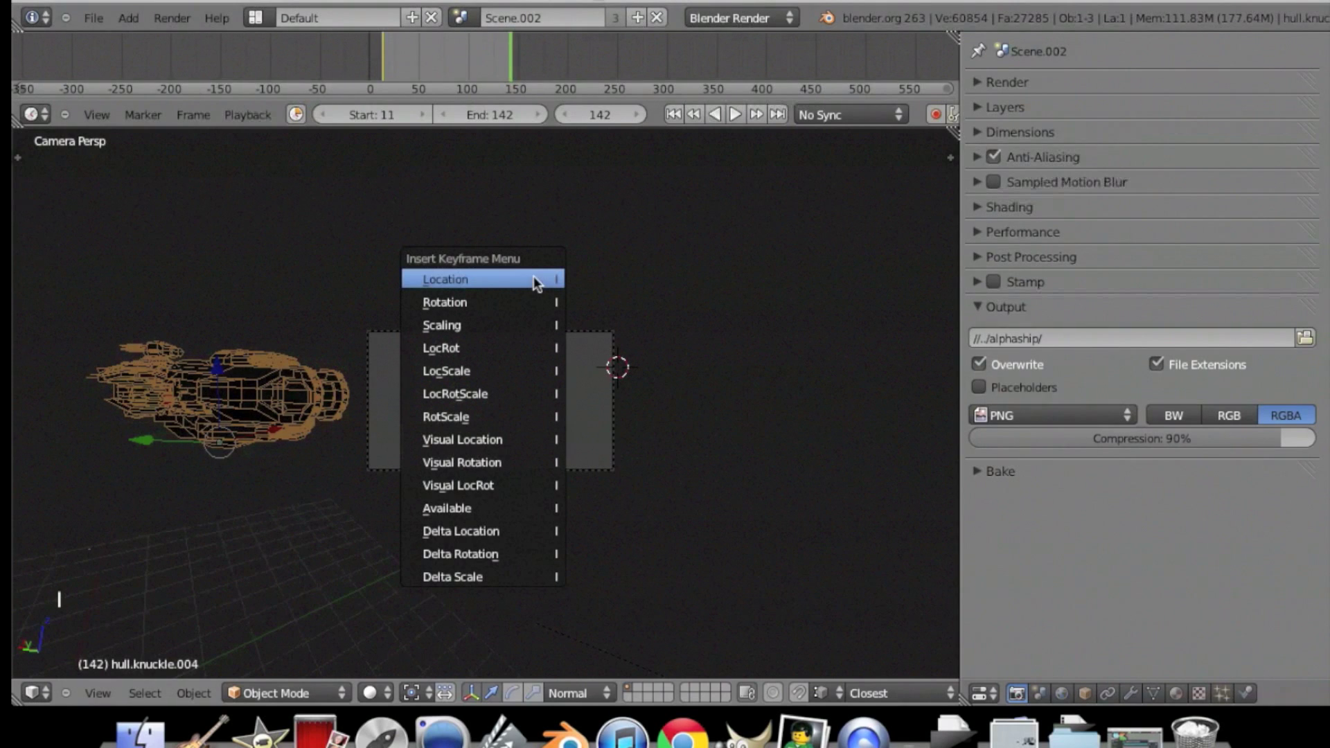
{"action": "left_click", "coordinate": [492, 276]}
Confirm the Location keyframe, scrub to frame 64 to check the flight, deselect all, and zoom in.
{"action": "left_click_drag", "start_coordinate": [377, 69], "coordinate": [506, 77]}
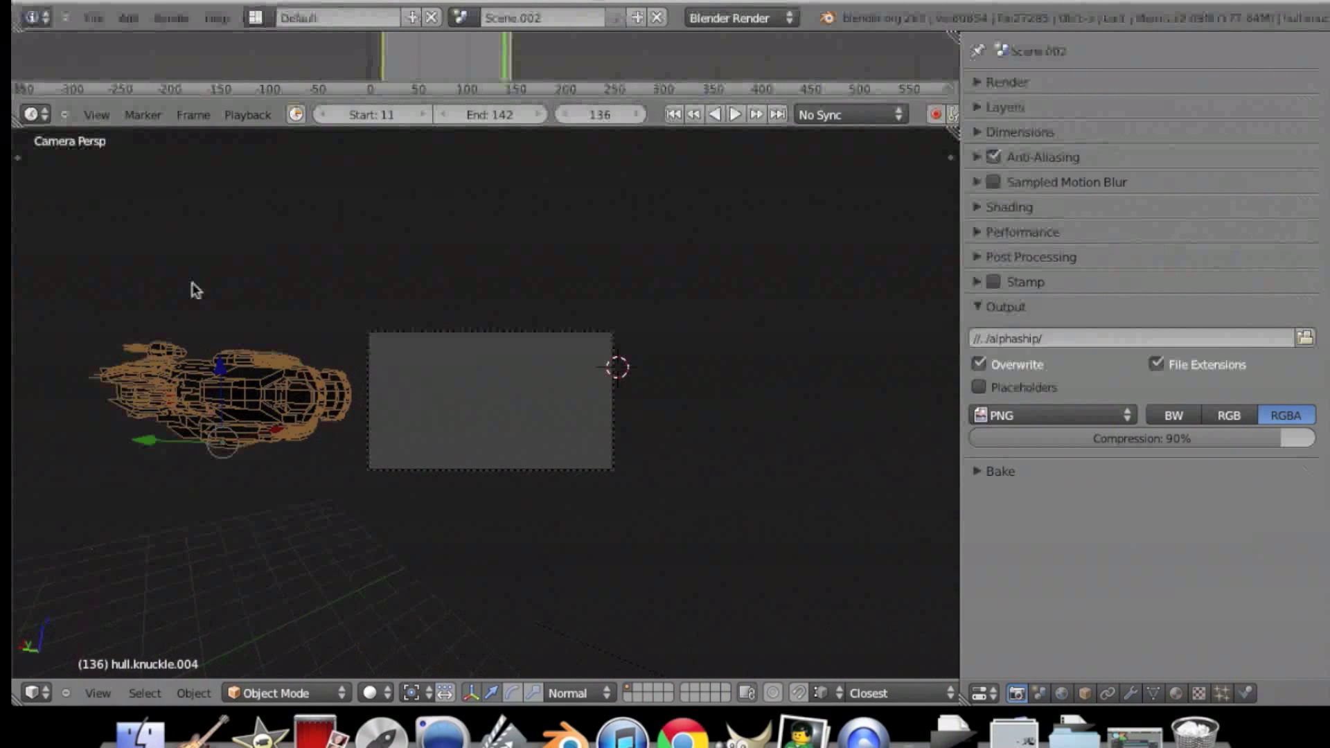
{"action": "left_click", "coordinate": [302, 250]}
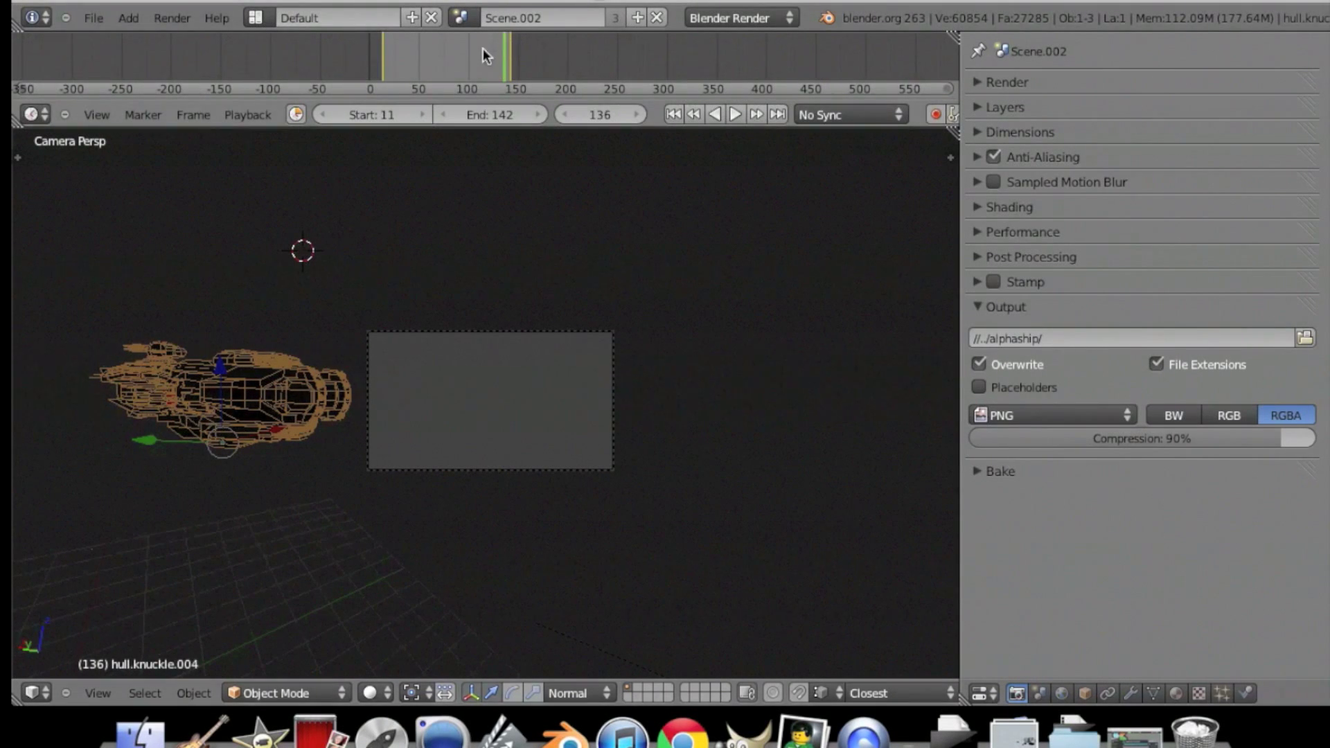
{"action": "left_click", "coordinate": [451, 46]}
{"action": "left_click", "coordinate": [434, 44]}
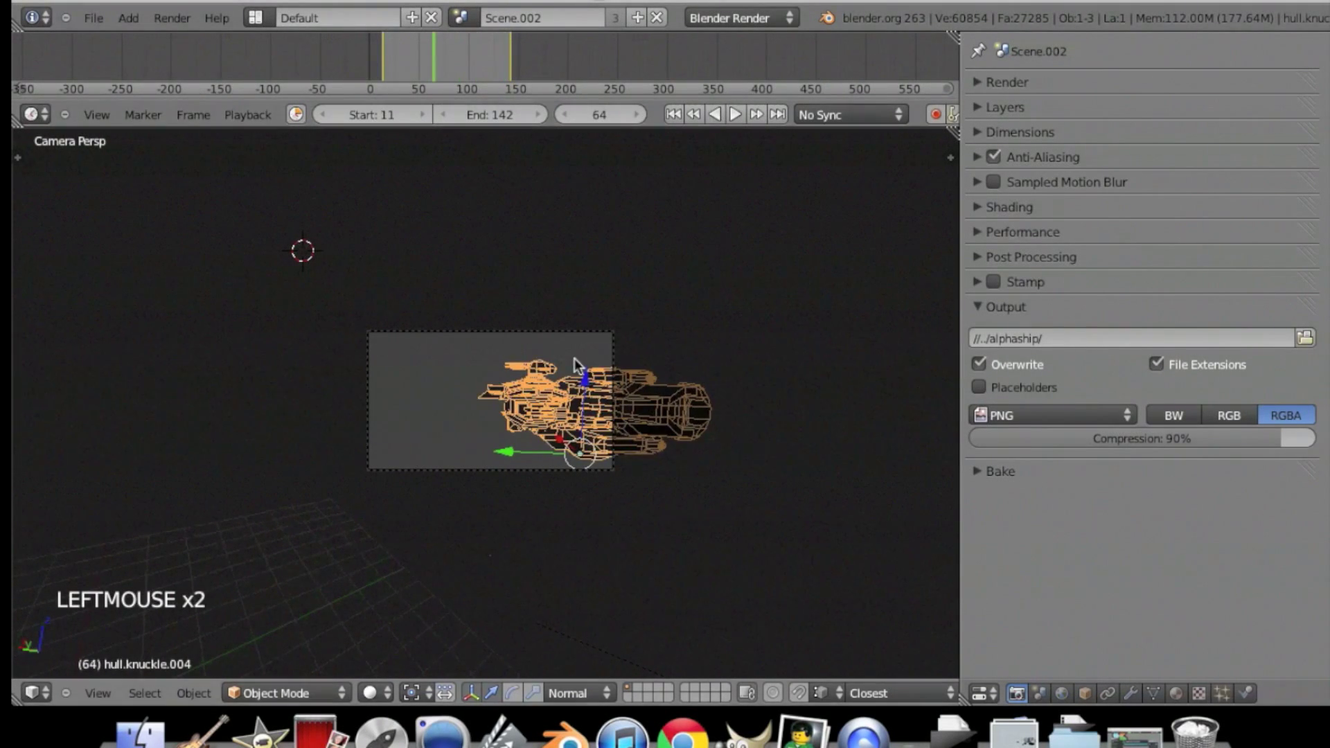
{"action": "key", "text": "a"}
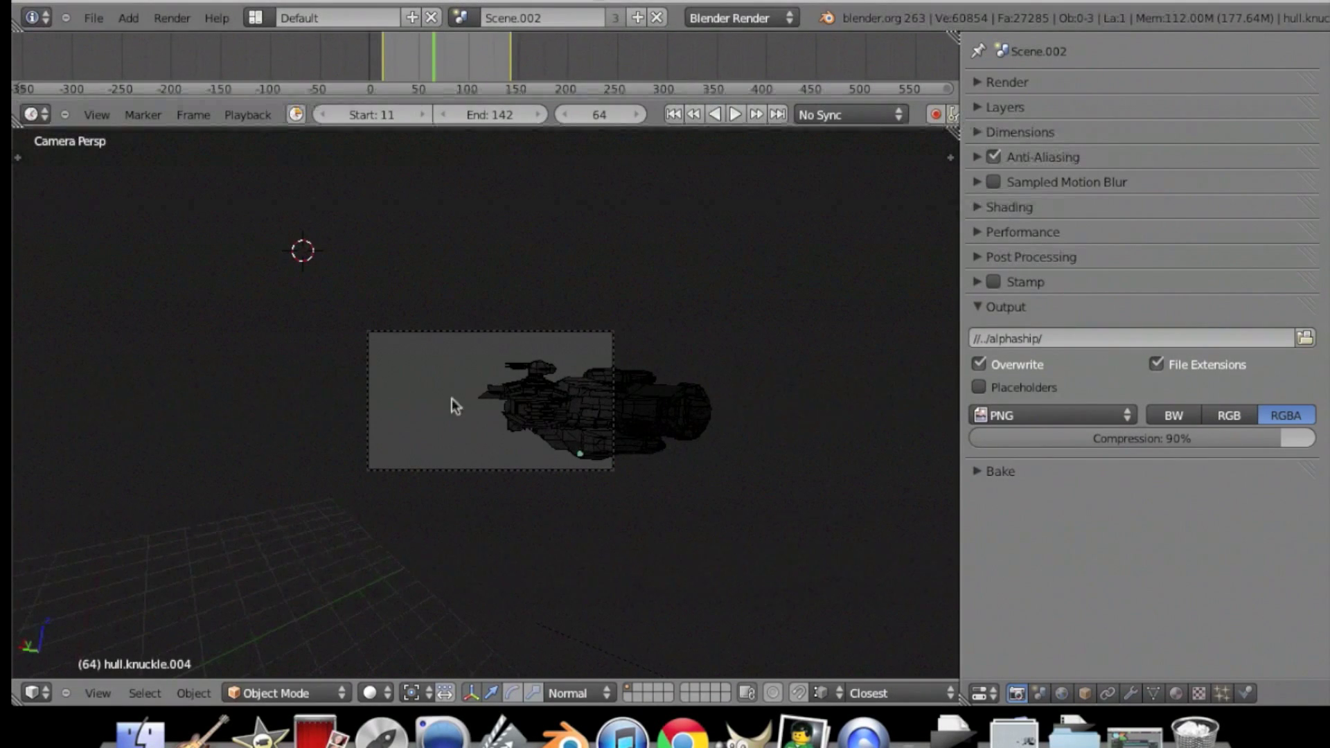
{"action": "scroll", "coordinate": [502, 393], "scroll_direction": "up", "scroll_amount": 2}
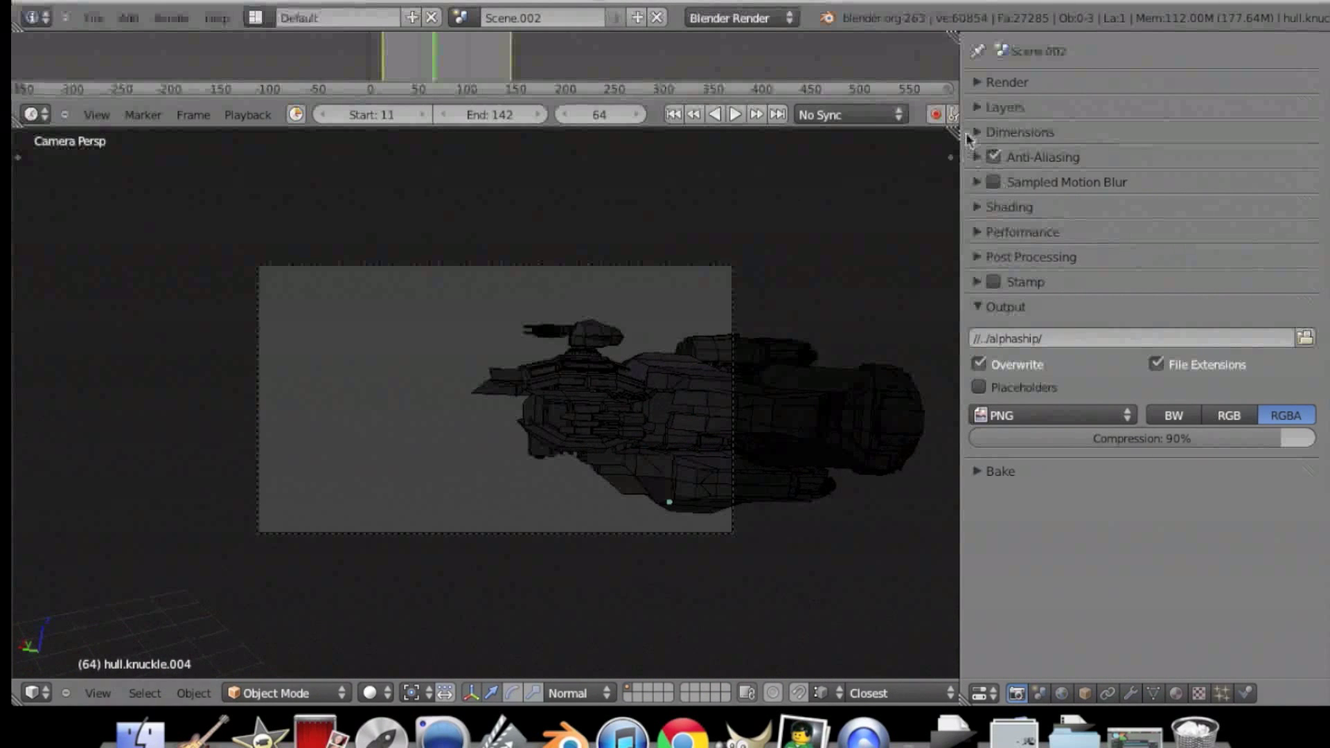
Toggle the Render and Layers panels, then browse the Output path to the alphaship folder.
{"action": "left_click", "coordinate": [978, 83]}
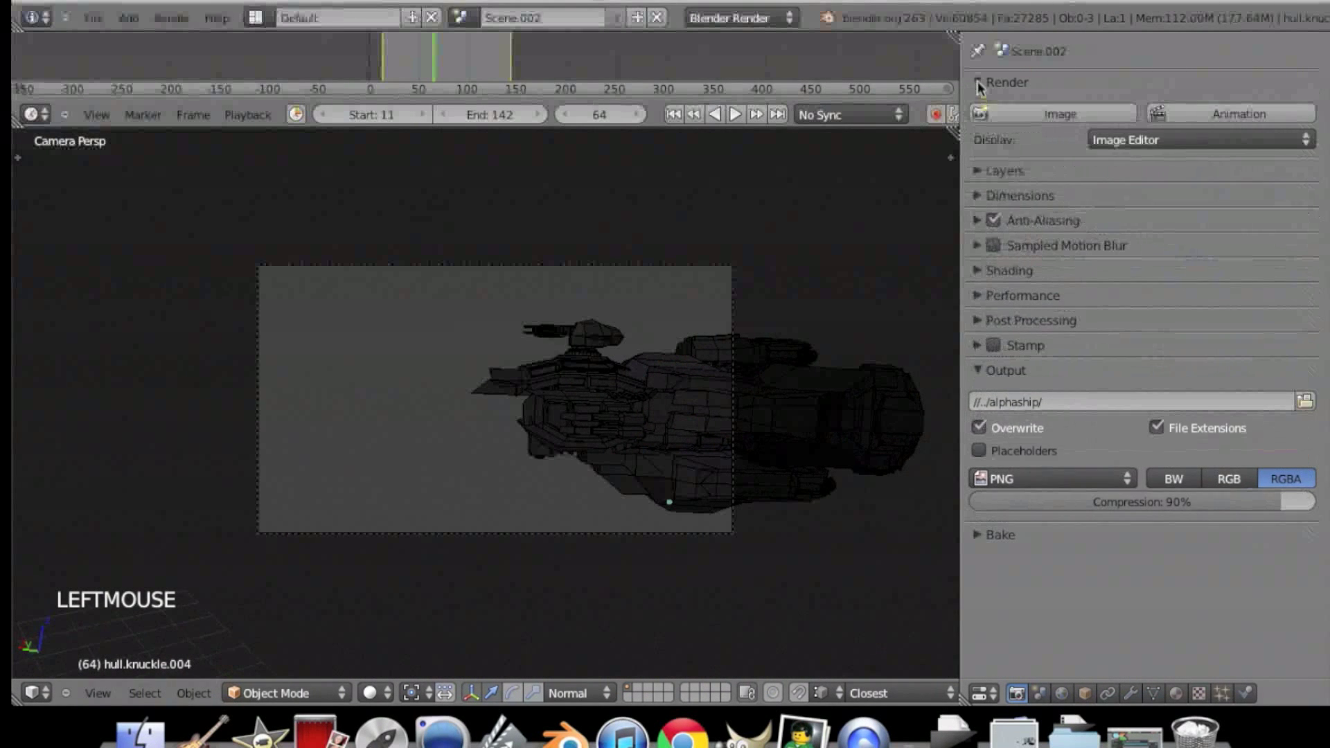
{"action": "left_click", "coordinate": [978, 83]}
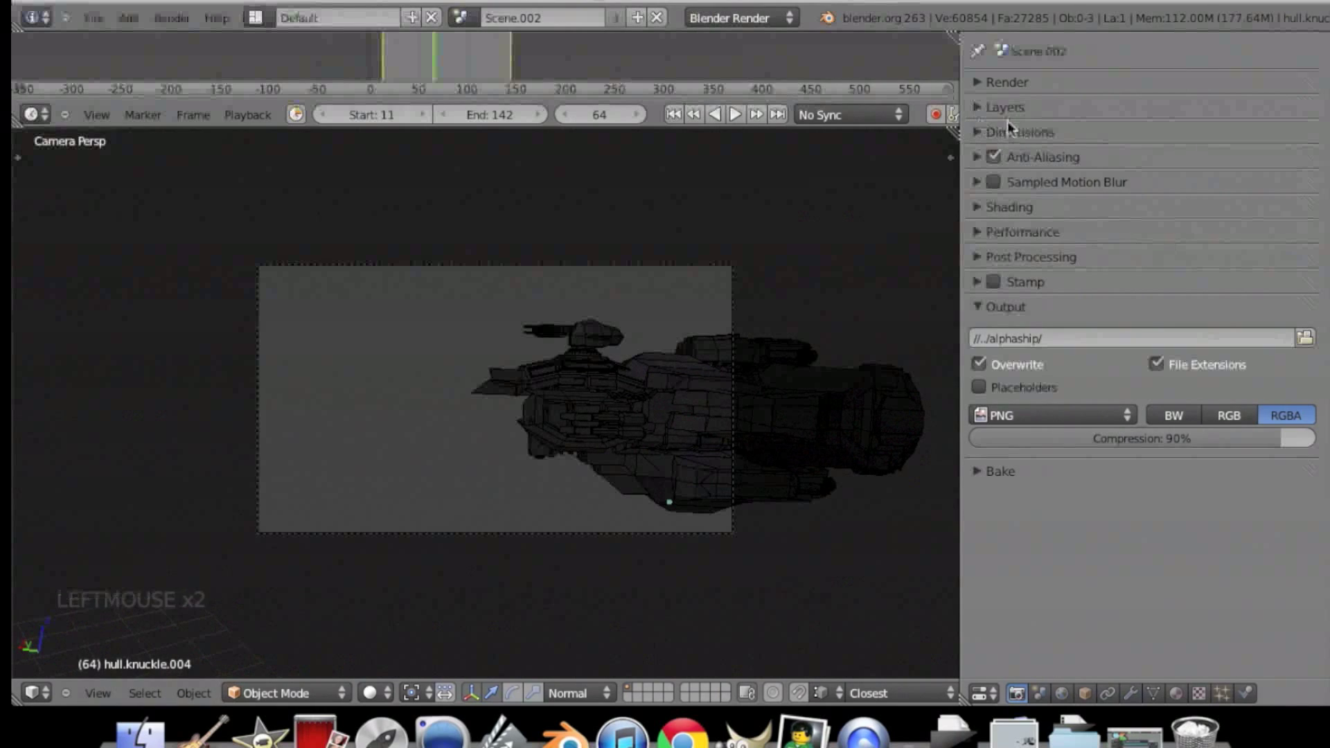
{"action": "left_click", "coordinate": [987, 104]}
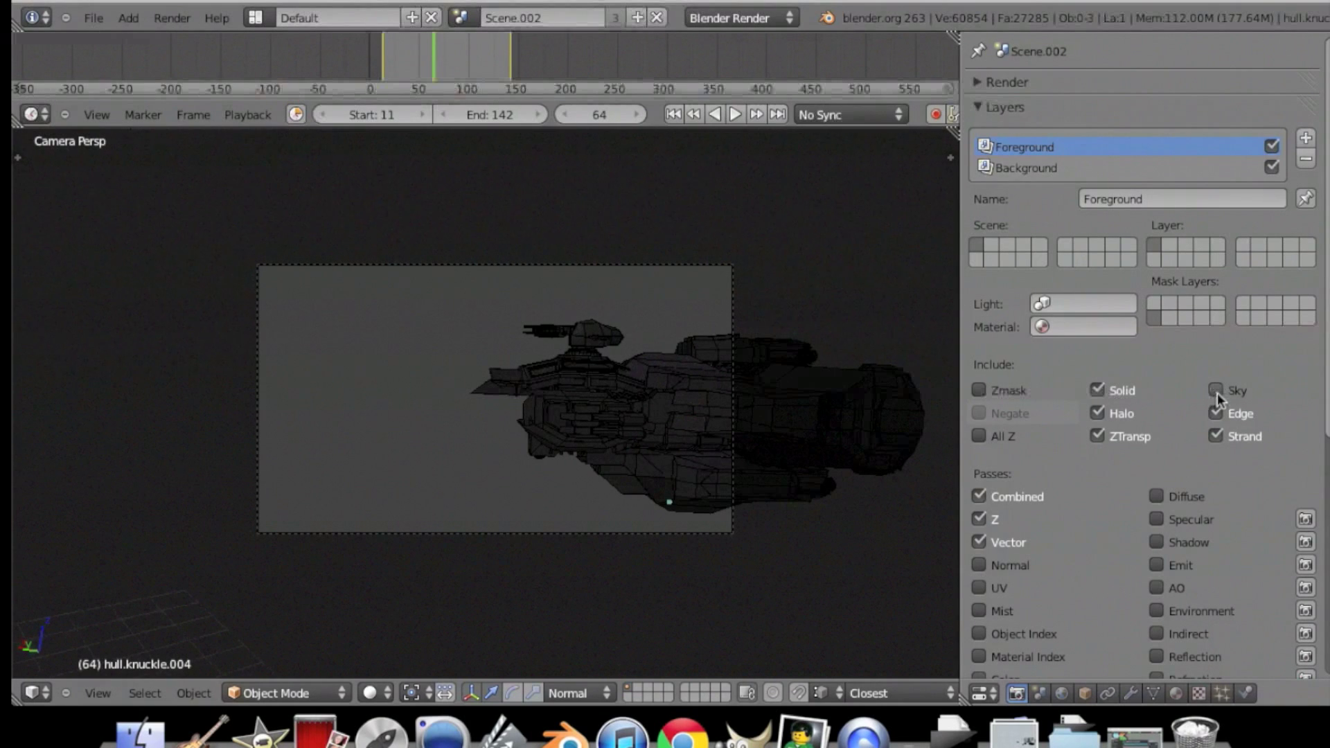
{"action": "left_click", "coordinate": [998, 106]}
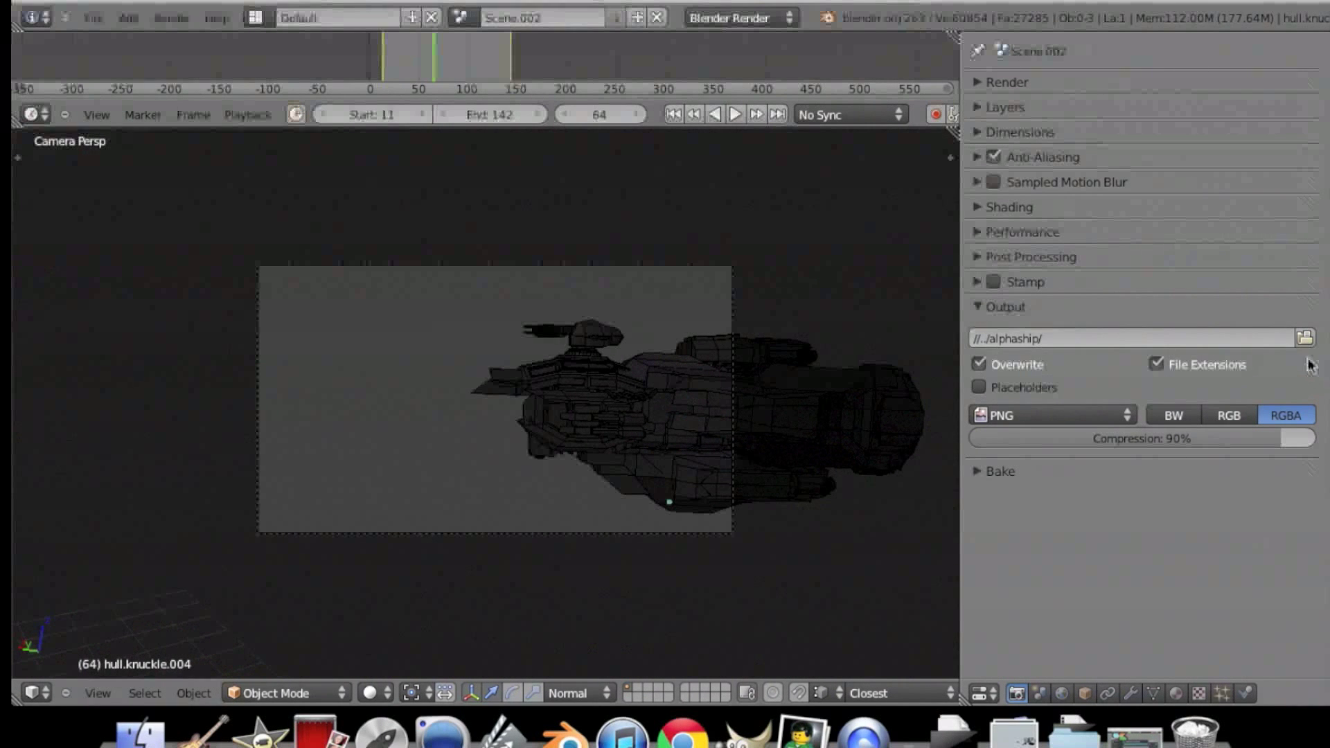
{"action": "left_click", "coordinate": [1306, 338]}
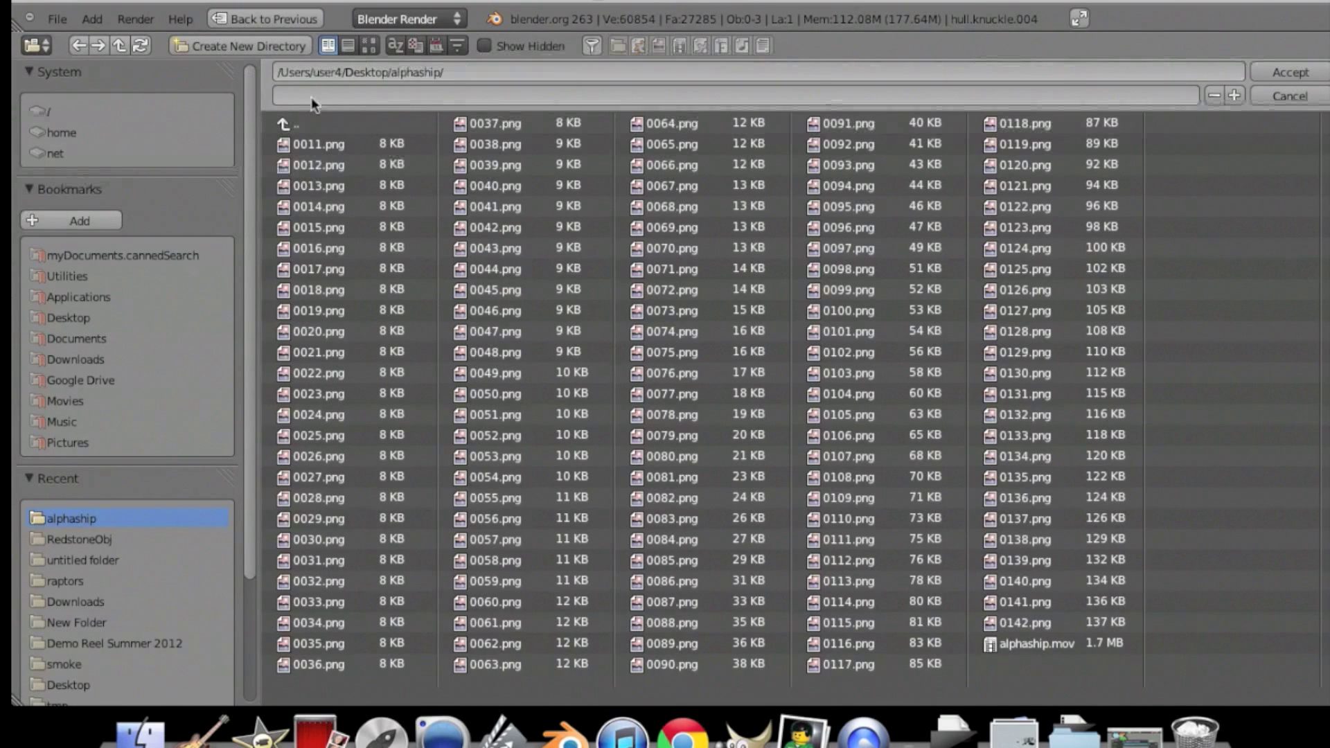
Create a 'spaceship' folder on the Desktop, open it, and accept it as the output path.
{"action": "left_click", "coordinate": [289, 125]}
{"action": "left_click", "coordinate": [281, 47]}
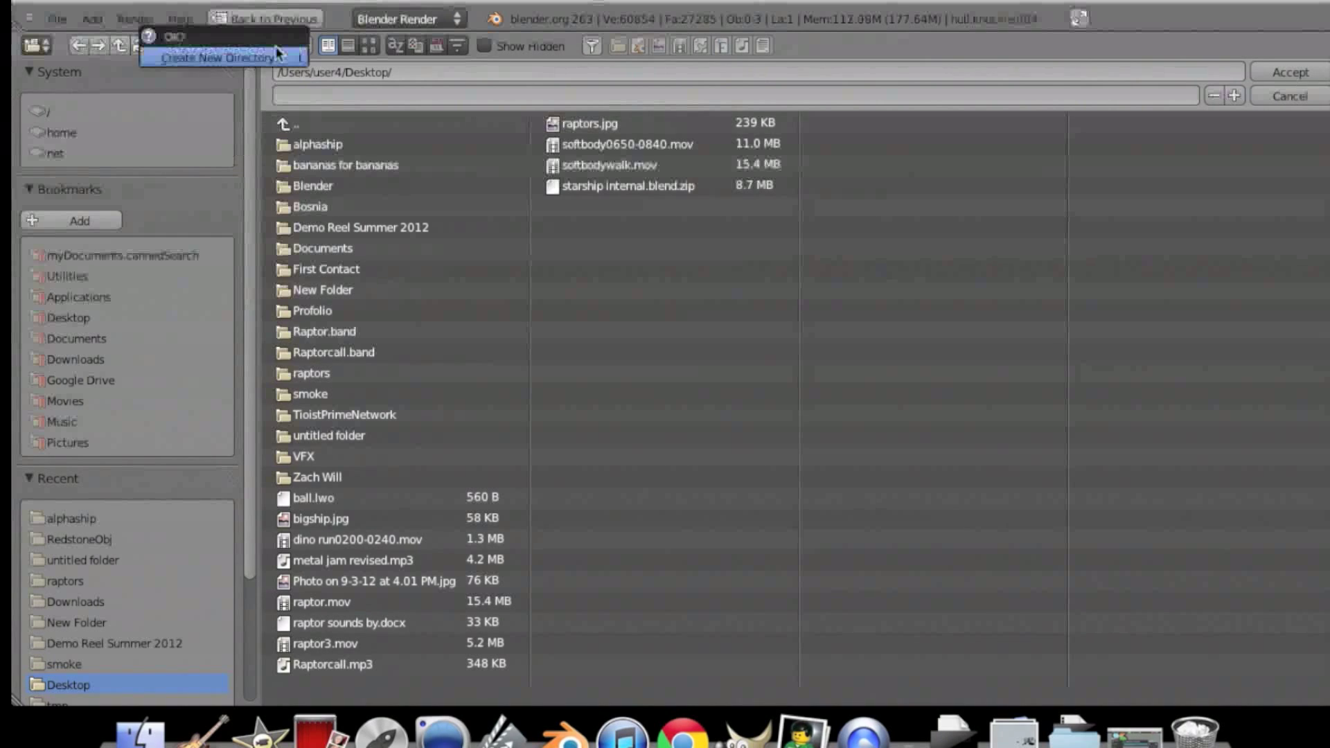
{"action": "left_click", "coordinate": [278, 62]}
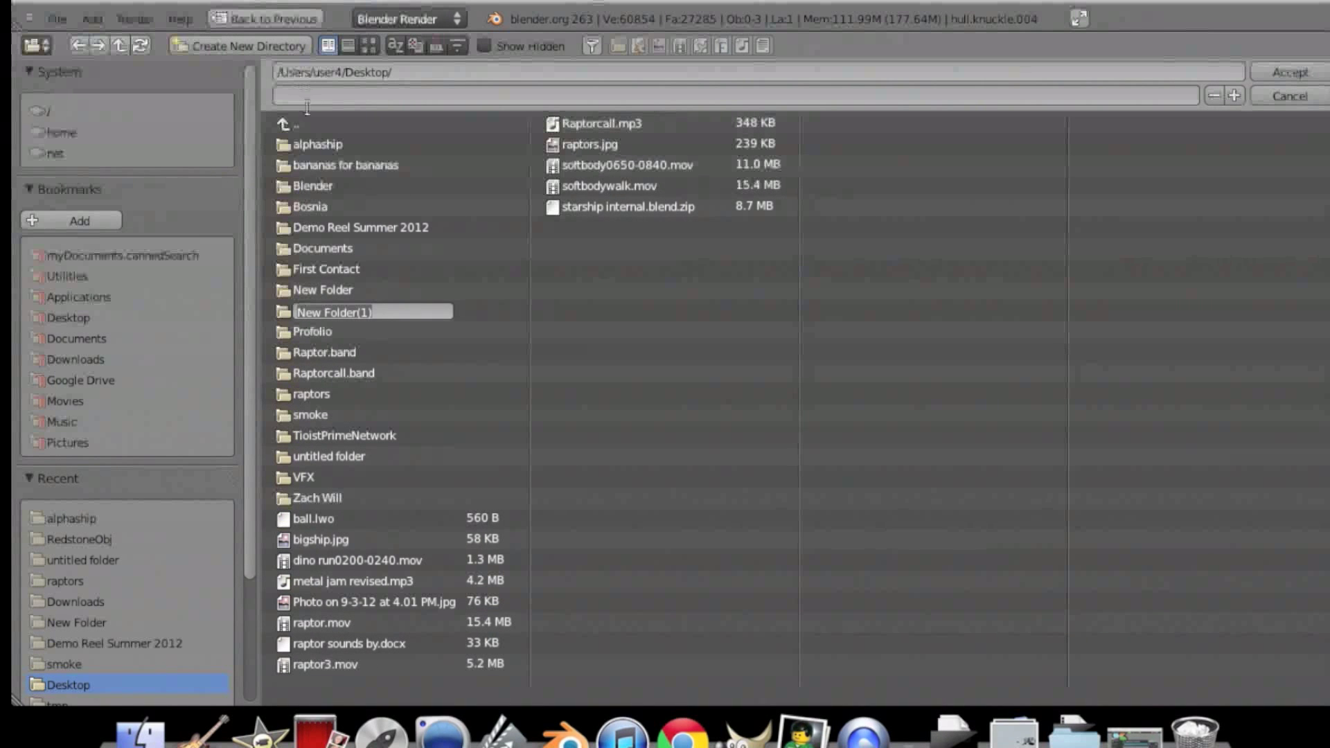
{"action": "key", "text": "BackSpace"}
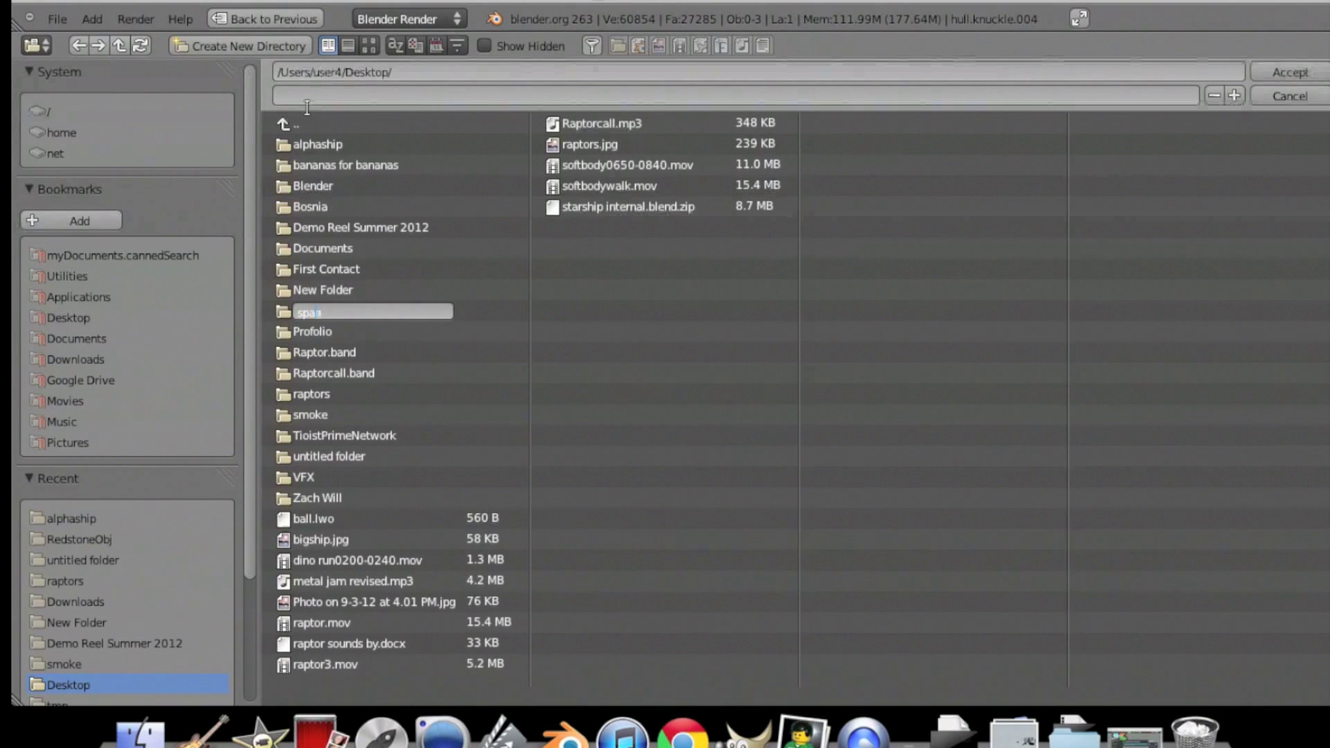
{"action": "key", "text": "BackSpace"}
{"action": "key", "text": "BackSpace"}
{"action": "key", "text": "BackSpace"}
{"action": "type", "text": "aceship"}
{"action": "key", "text": "Return"}
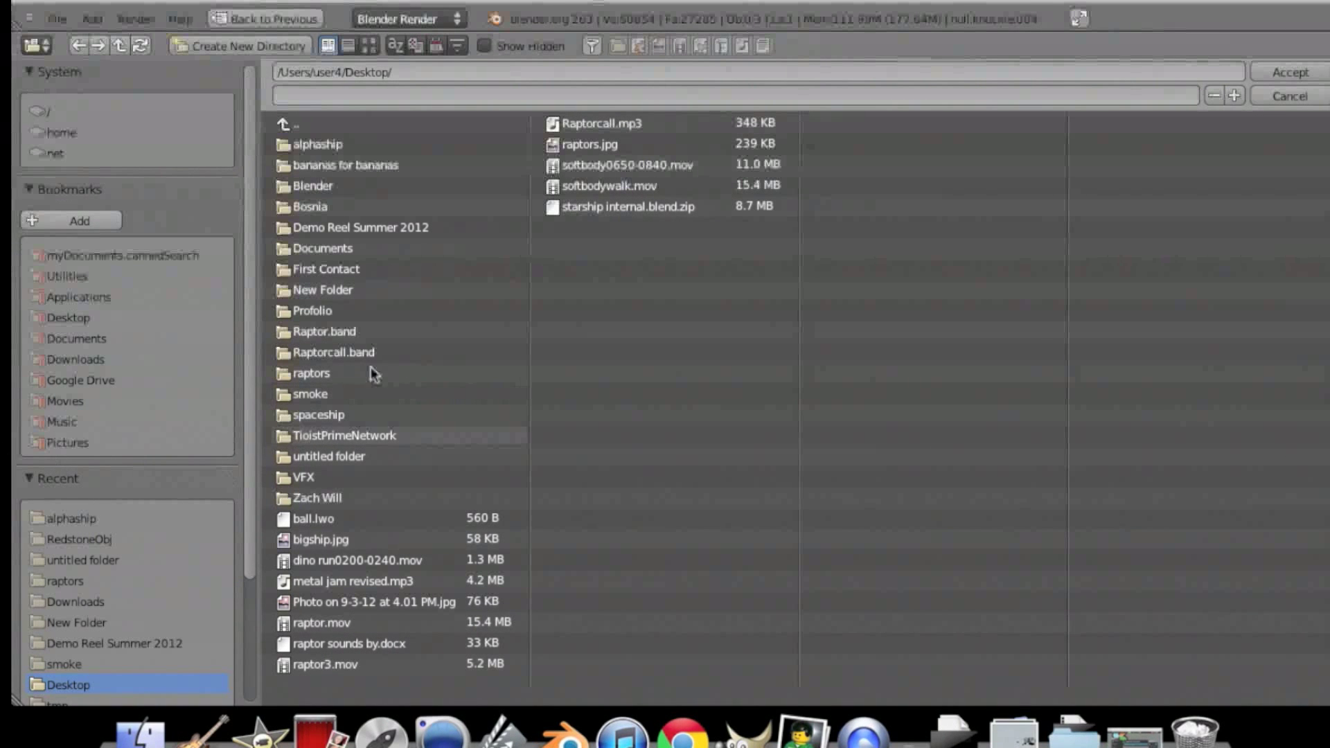
{"action": "left_click", "coordinate": [361, 416]}
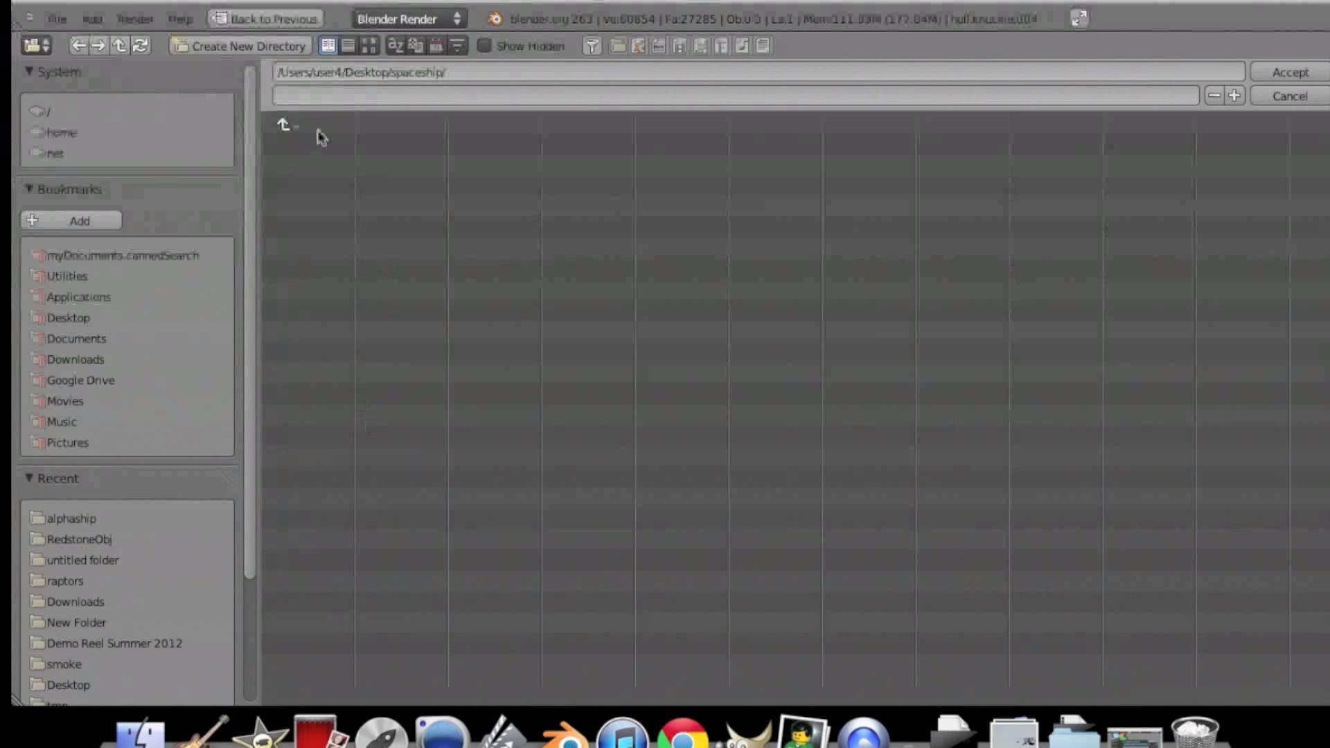
{"action": "left_click", "coordinate": [1314, 74]}
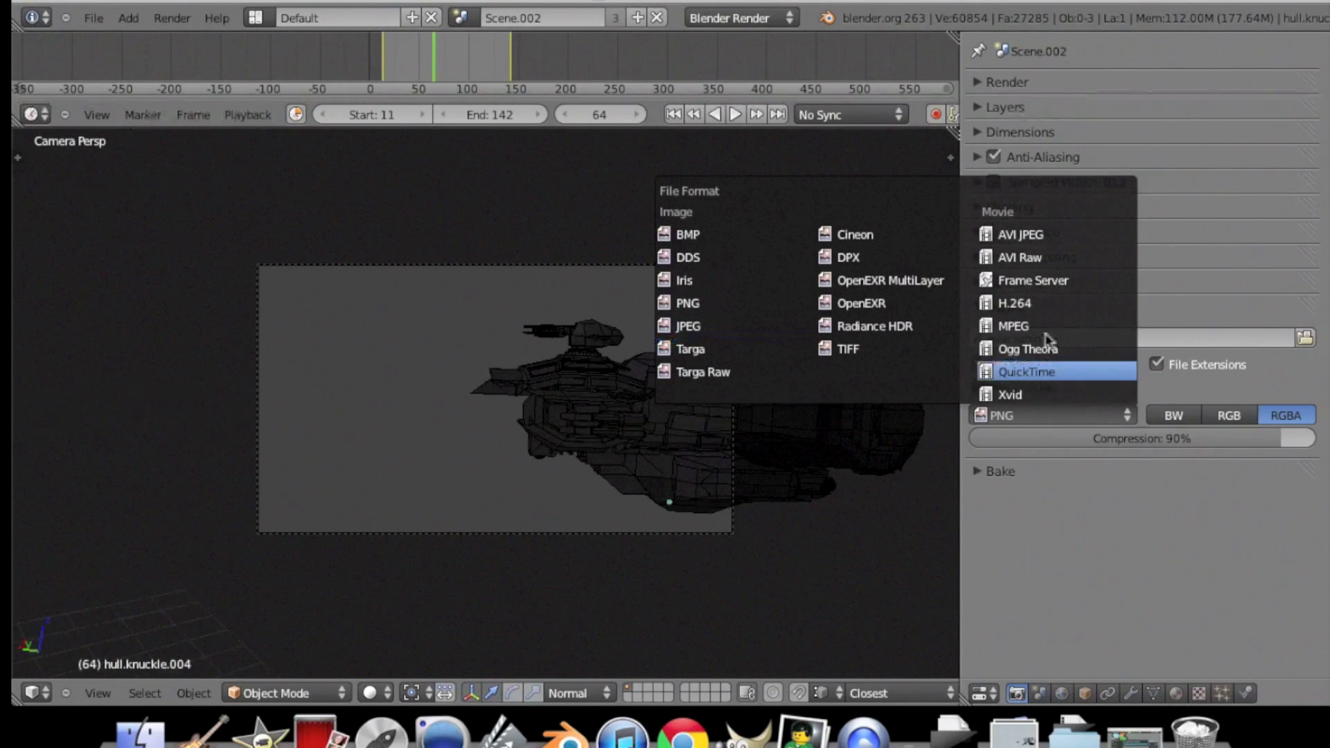
Keep PNG format with RGBA colour and render the animation for frames 11–142.
{"action": "key", "text": "Escape"}
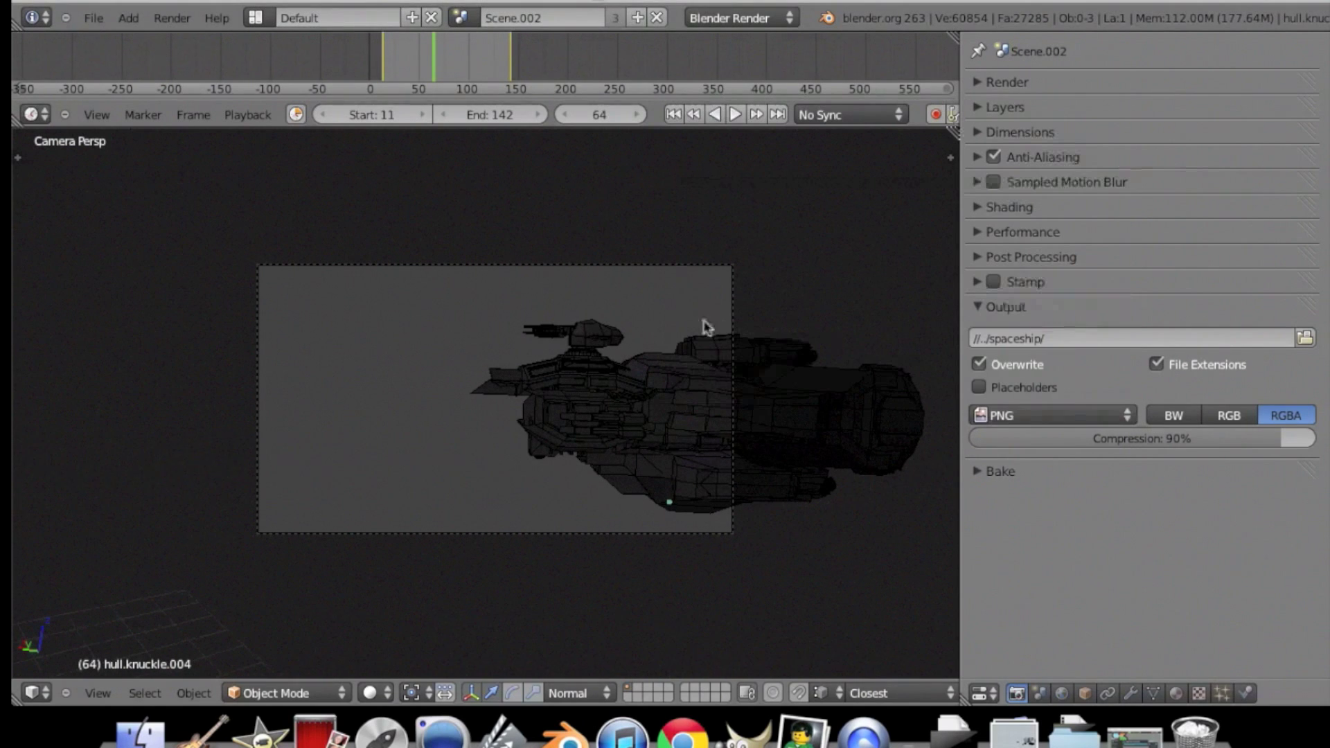
{"action": "left_click", "coordinate": [1228, 418]}
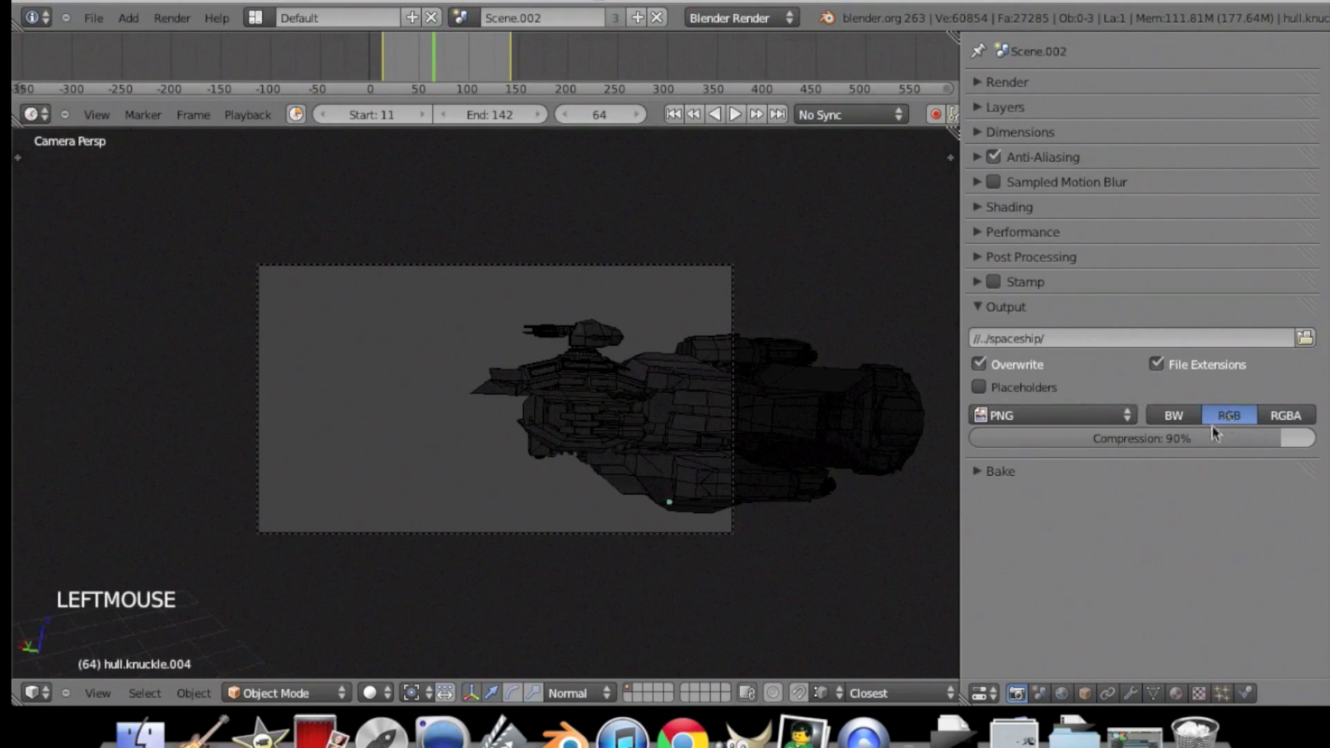
{"action": "left_click", "coordinate": [1290, 417]}
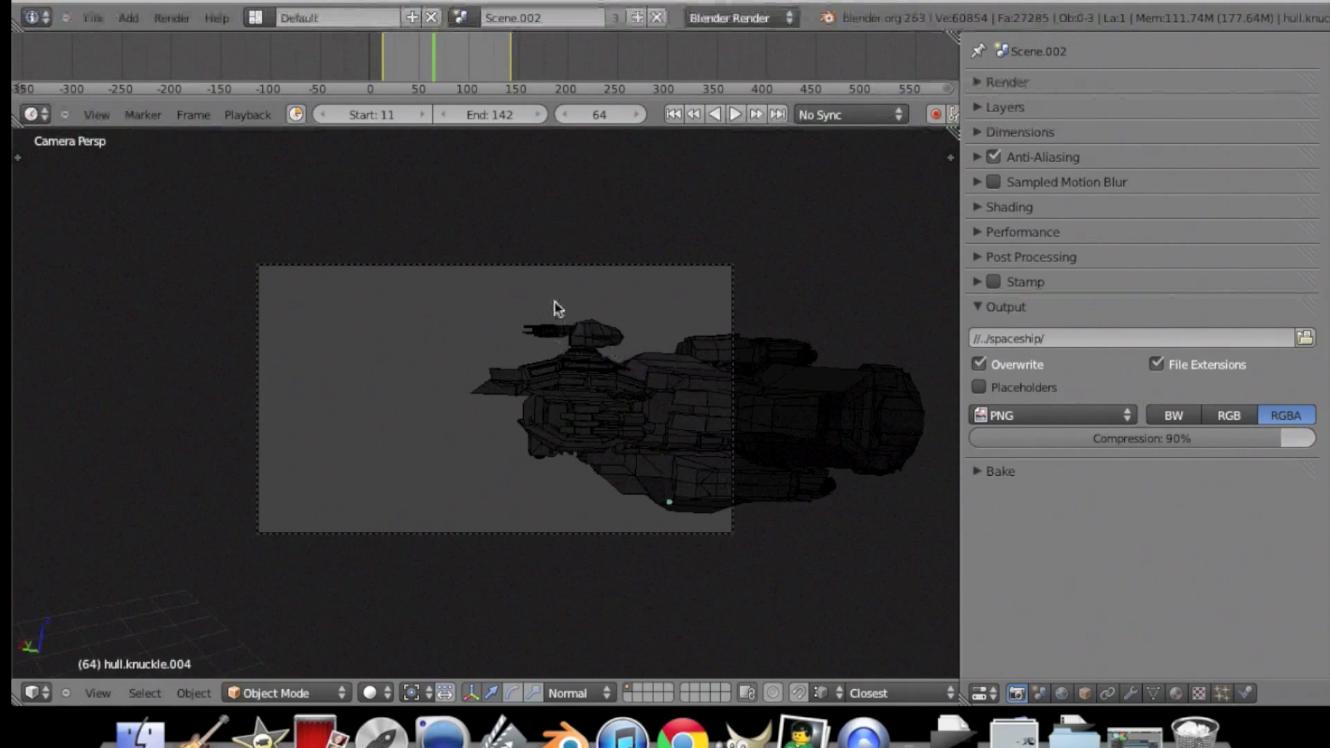
{"action": "left_click", "coordinate": [172, 18]}
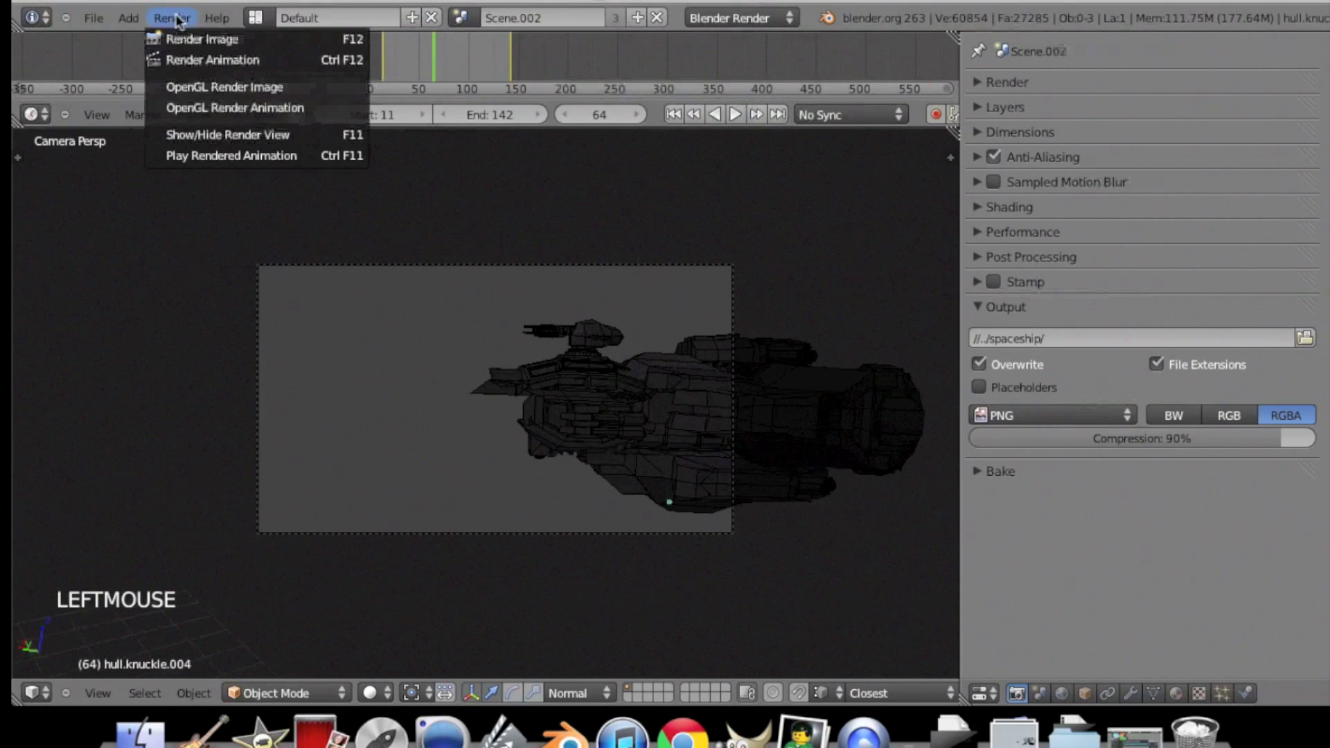
{"action": "left_click", "coordinate": [178, 60]}
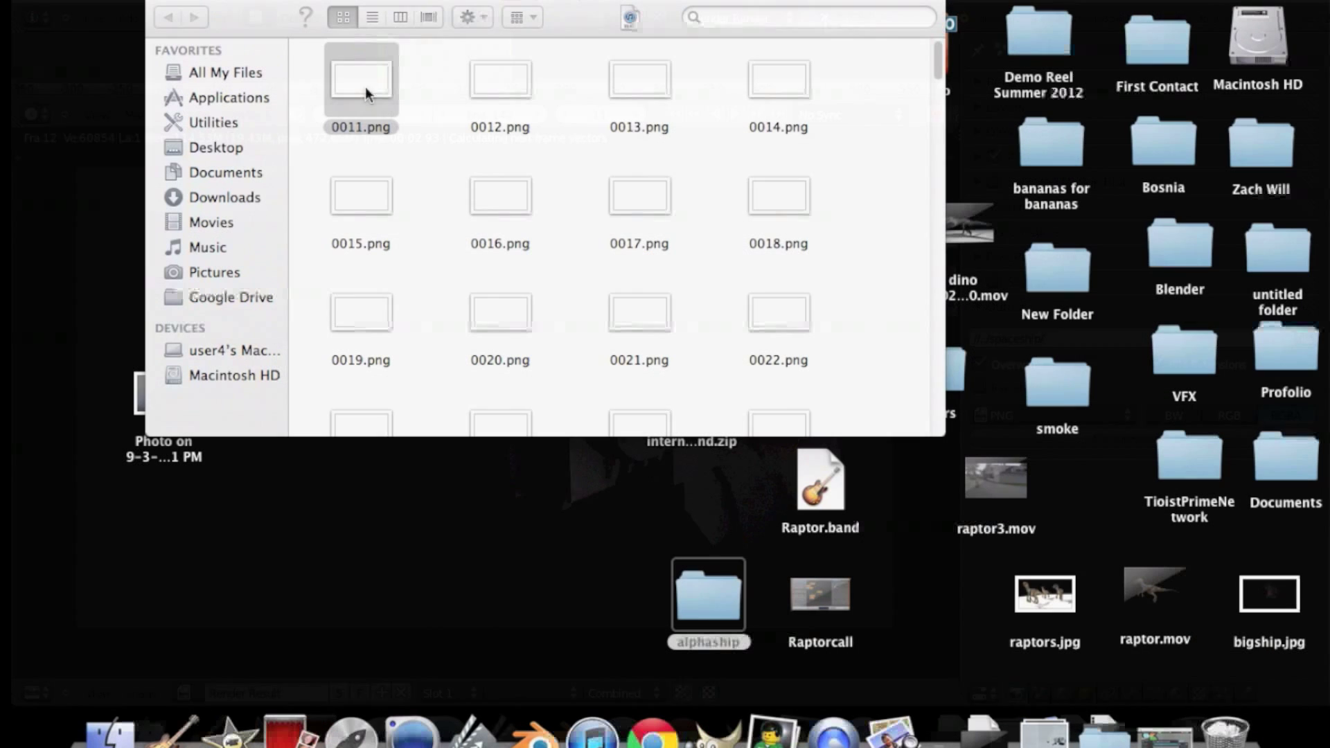
Open Launchpad, page to the third screen of apps, and launch FrameByFrame.
{"action": "scroll", "coordinate": [812, 168], "scroll_direction": "down", "scroll_amount": 20}
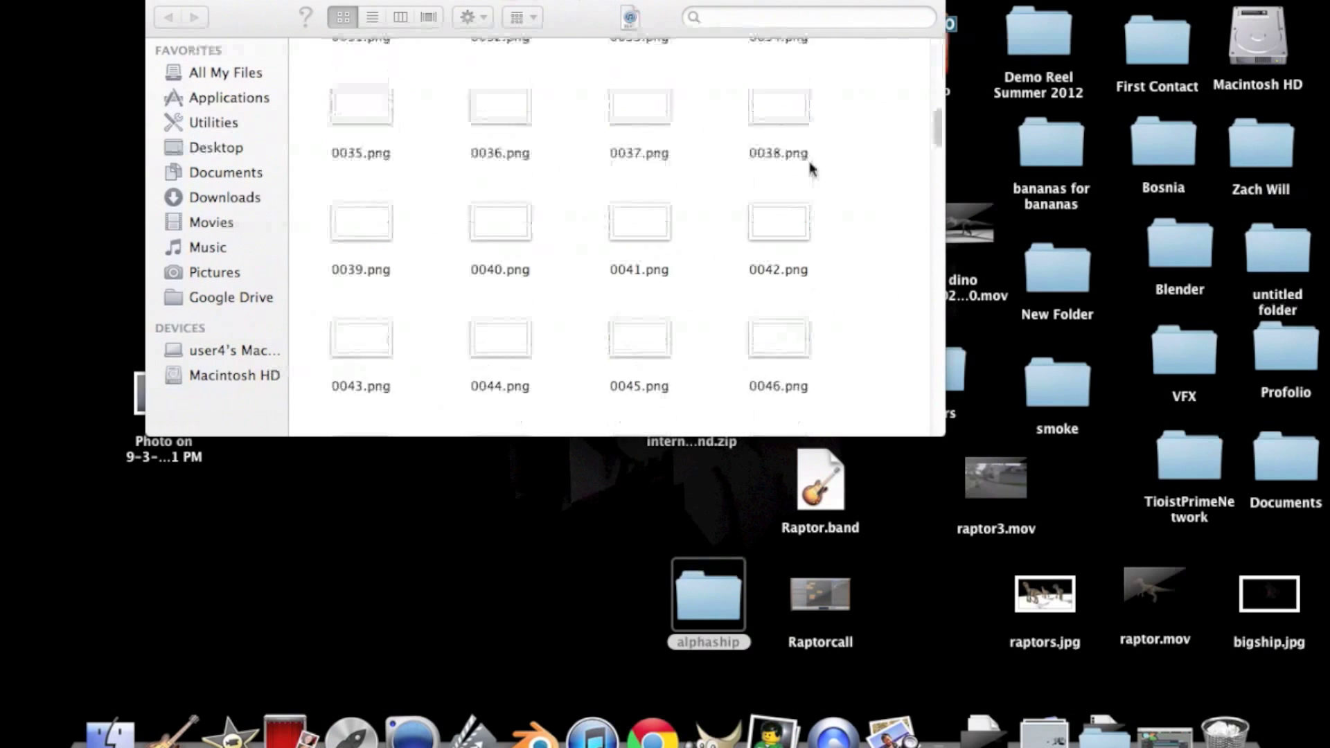
{"action": "scroll", "coordinate": [815, 172], "scroll_direction": "down", "scroll_amount": 5}
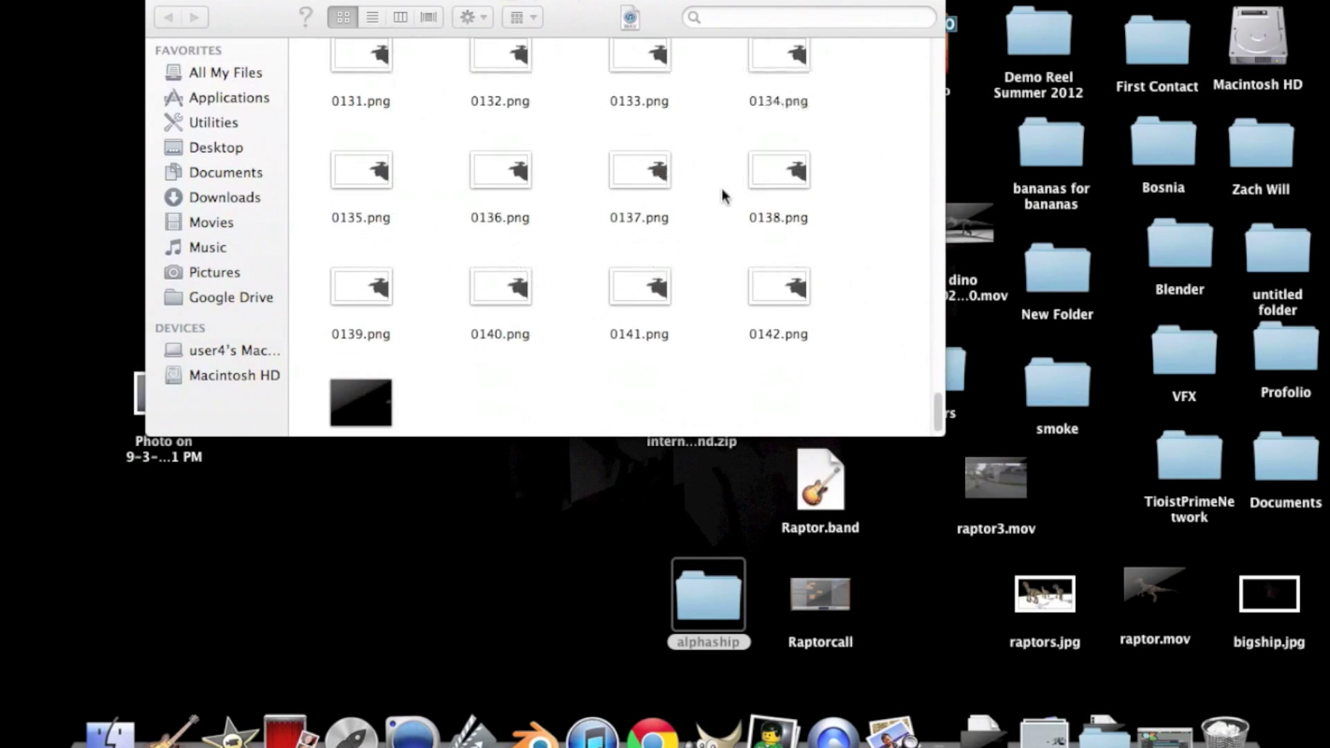
{"action": "scroll", "coordinate": [725, 188], "scroll_direction": "up", "scroll_amount": 20}
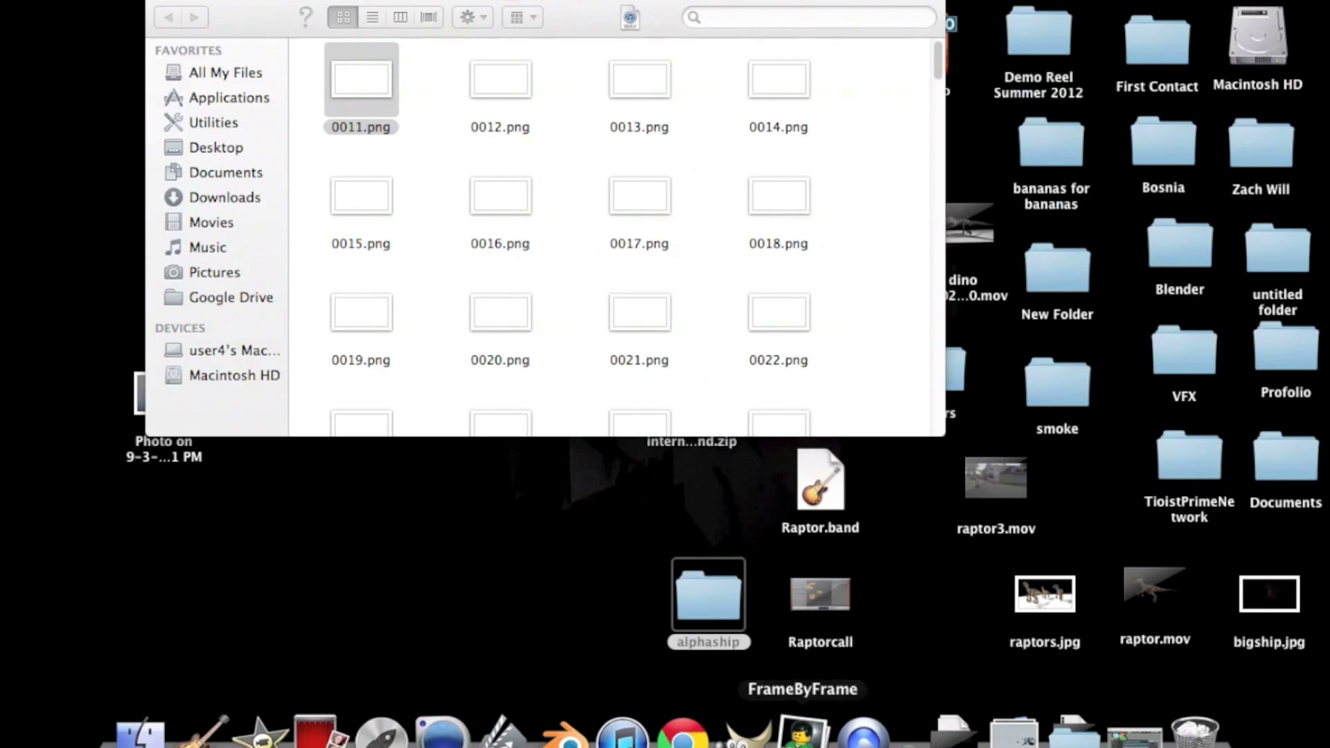
{"action": "left_click", "coordinate": [381, 734]}
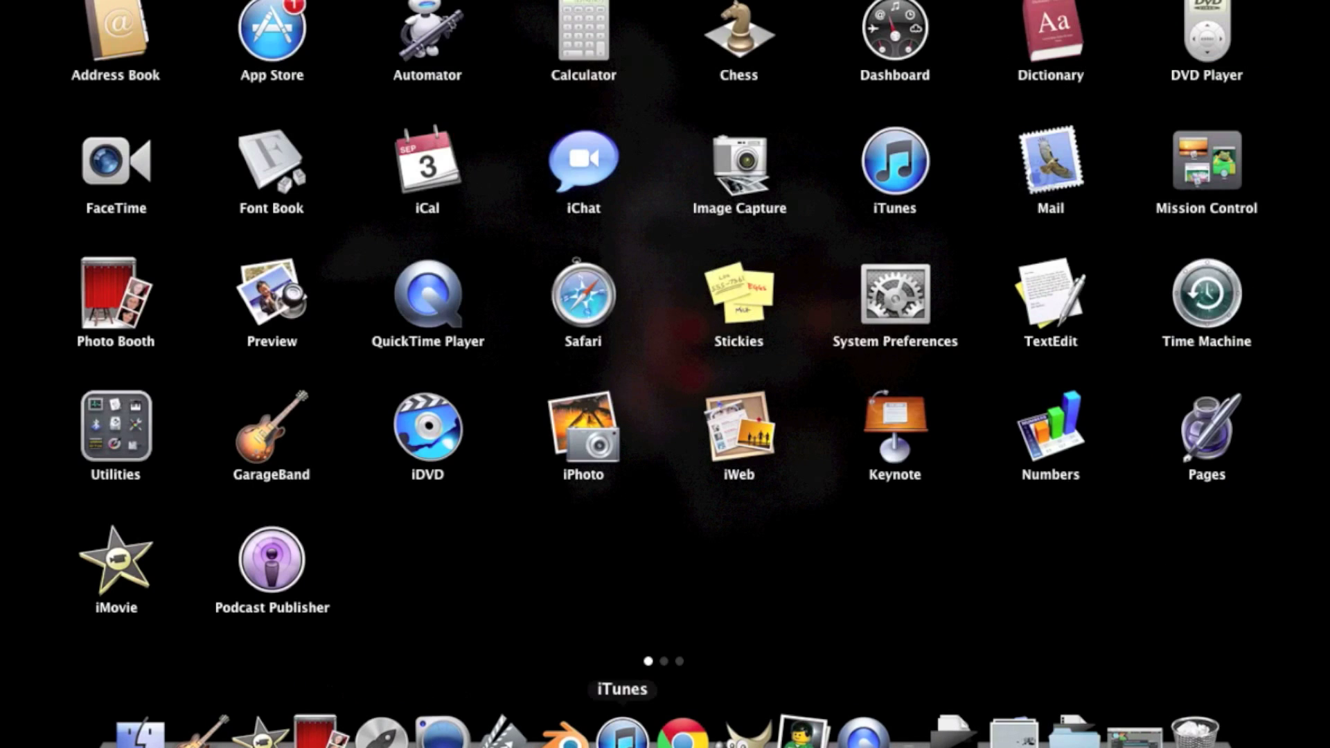
{"action": "scroll", "coordinate": [760, 664], "scroll_direction": "right", "scroll_amount": 2}
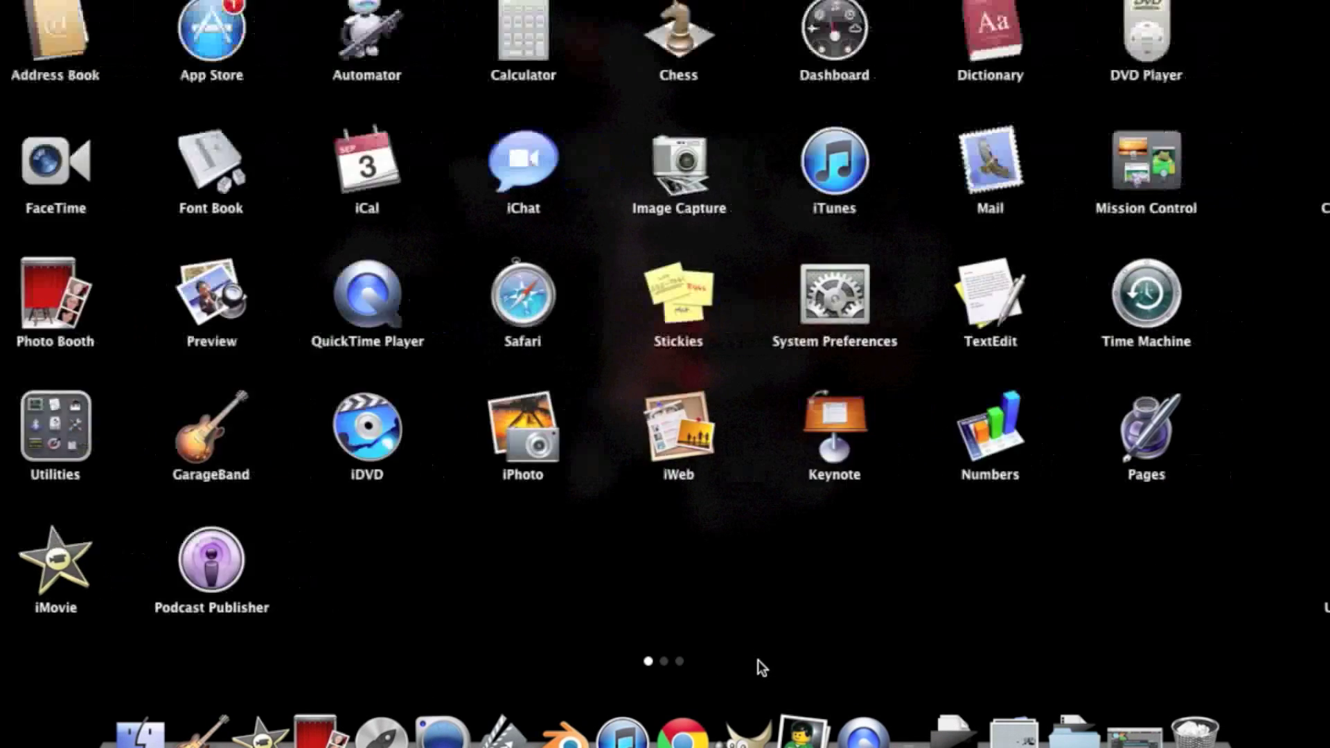
{"action": "scroll", "coordinate": [759, 662], "scroll_direction": "right", "scroll_amount": 10}
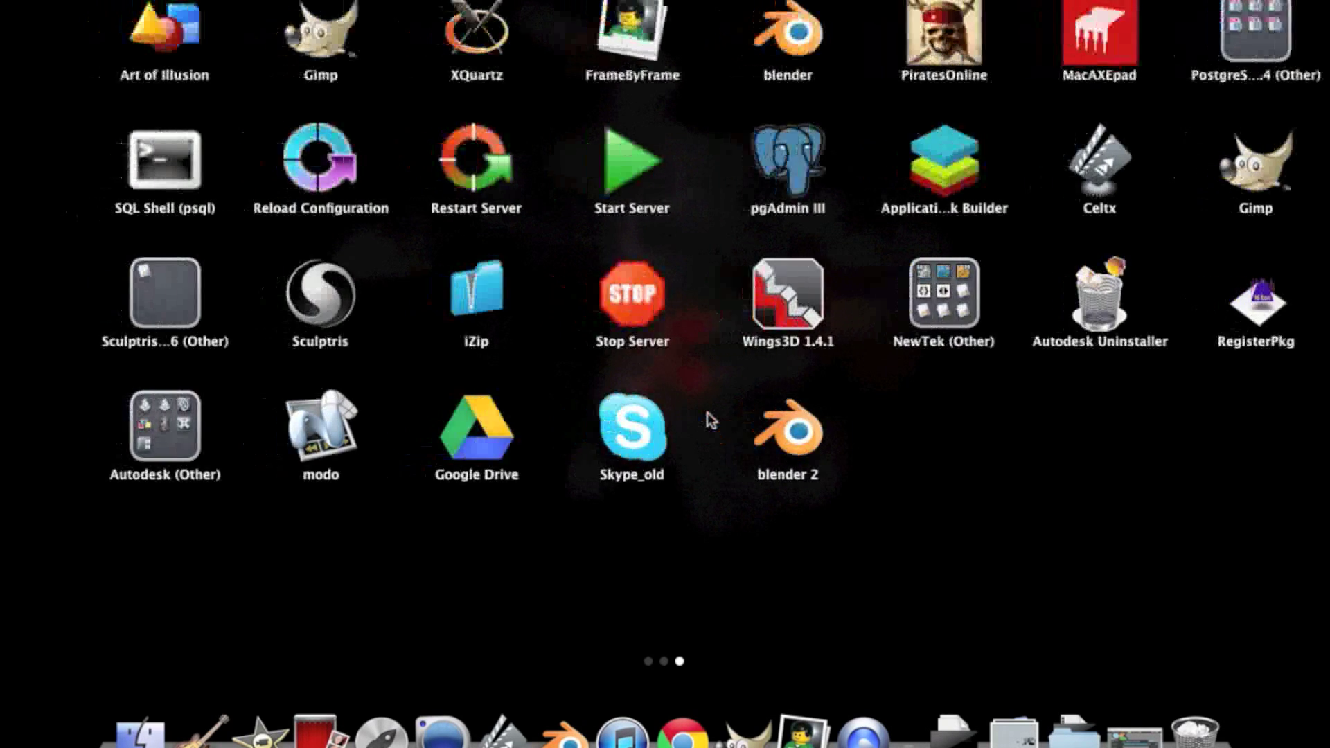
{"action": "scroll", "coordinate": [708, 413], "scroll_direction": "left", "scroll_amount": 10}
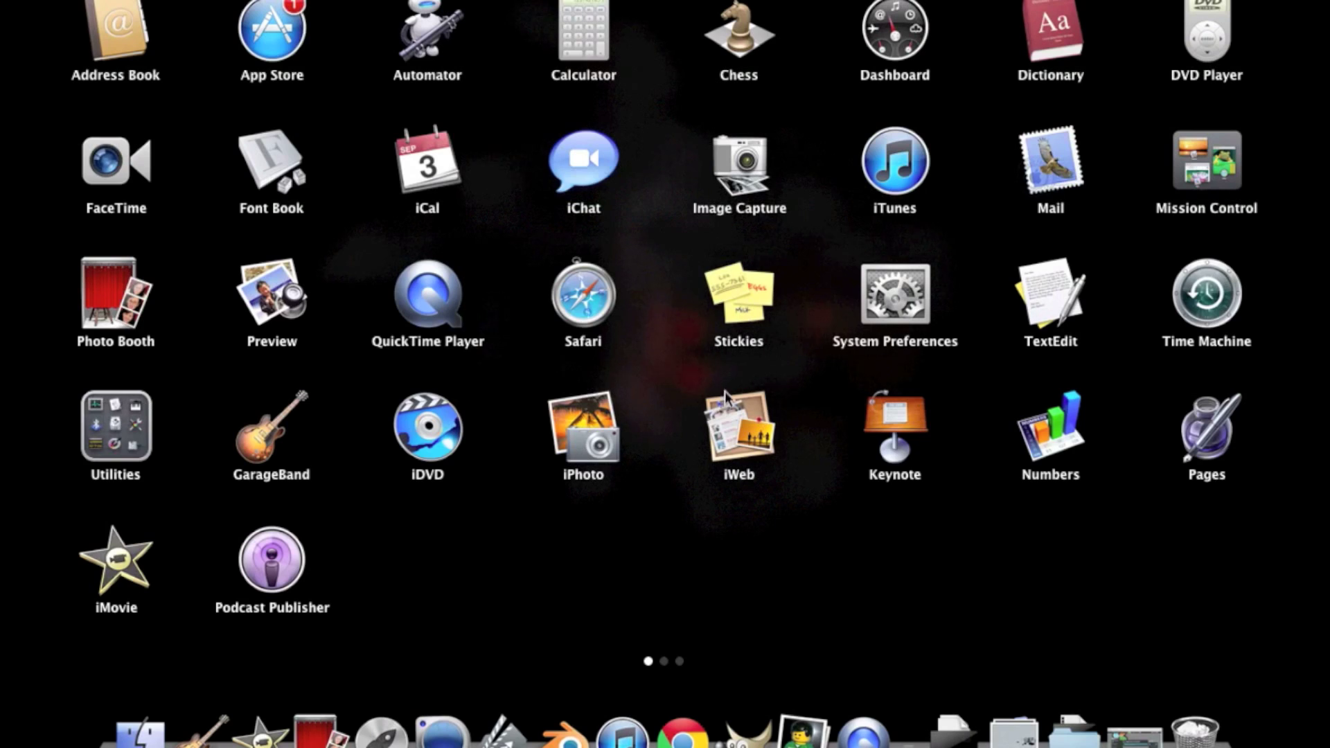
{"action": "scroll", "coordinate": [827, 400], "scroll_direction": "right", "scroll_amount": 10}
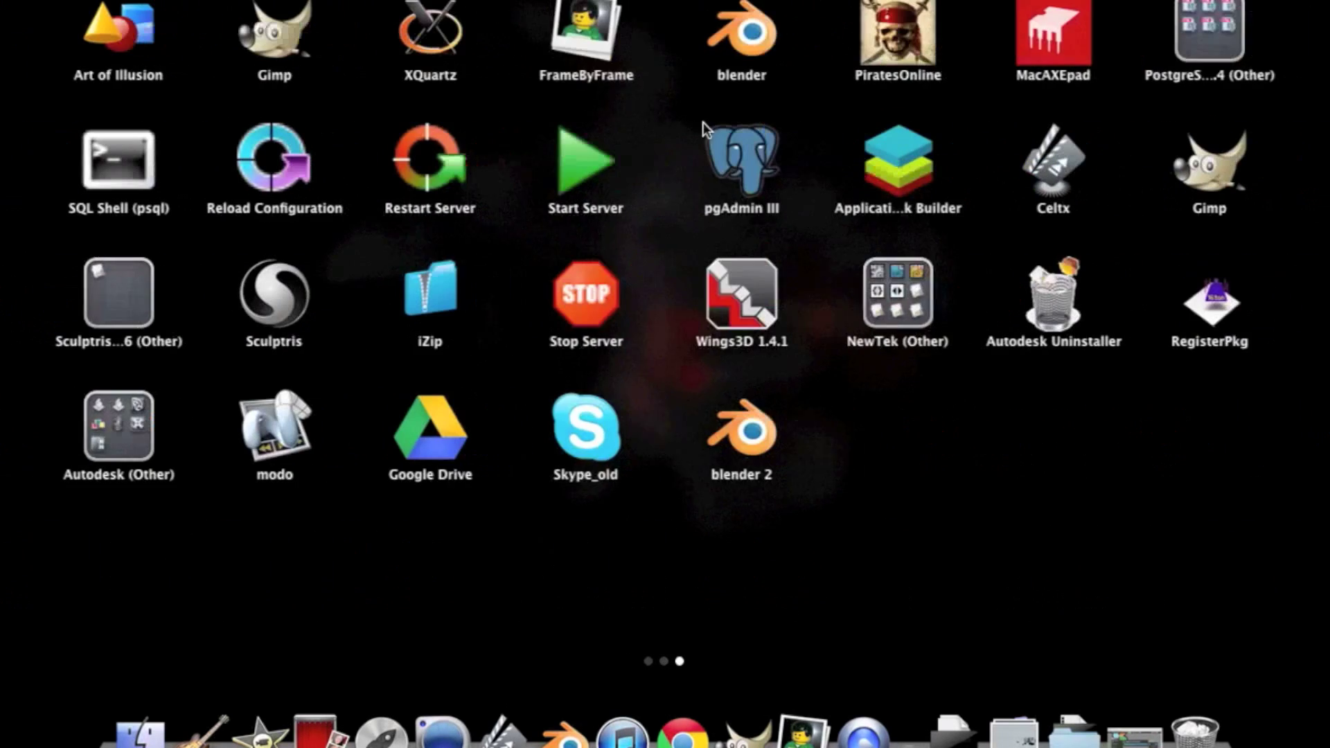
{"action": "left_click", "coordinate": [569, 29]}
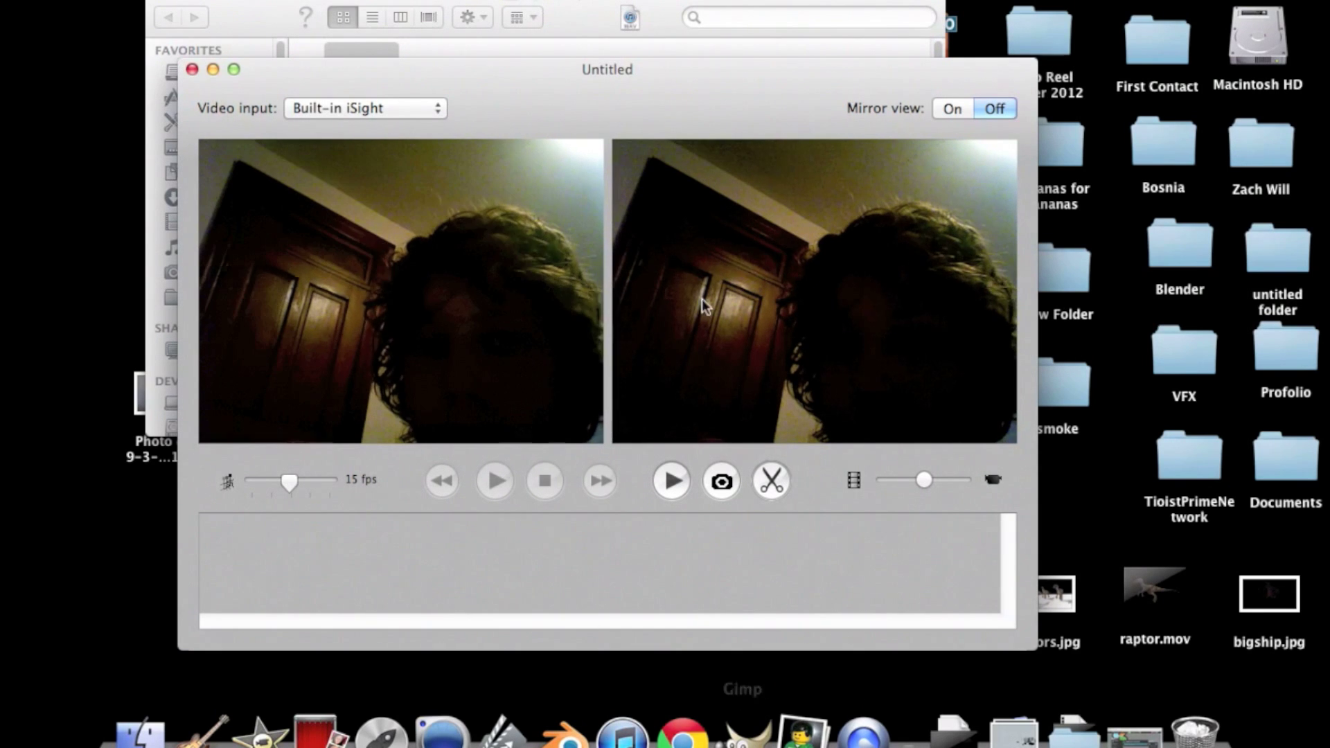
Set Video input to None and import PNG frames 0011–0142 from the alphaship folder.
{"action": "left_click", "coordinate": [406, 113]}
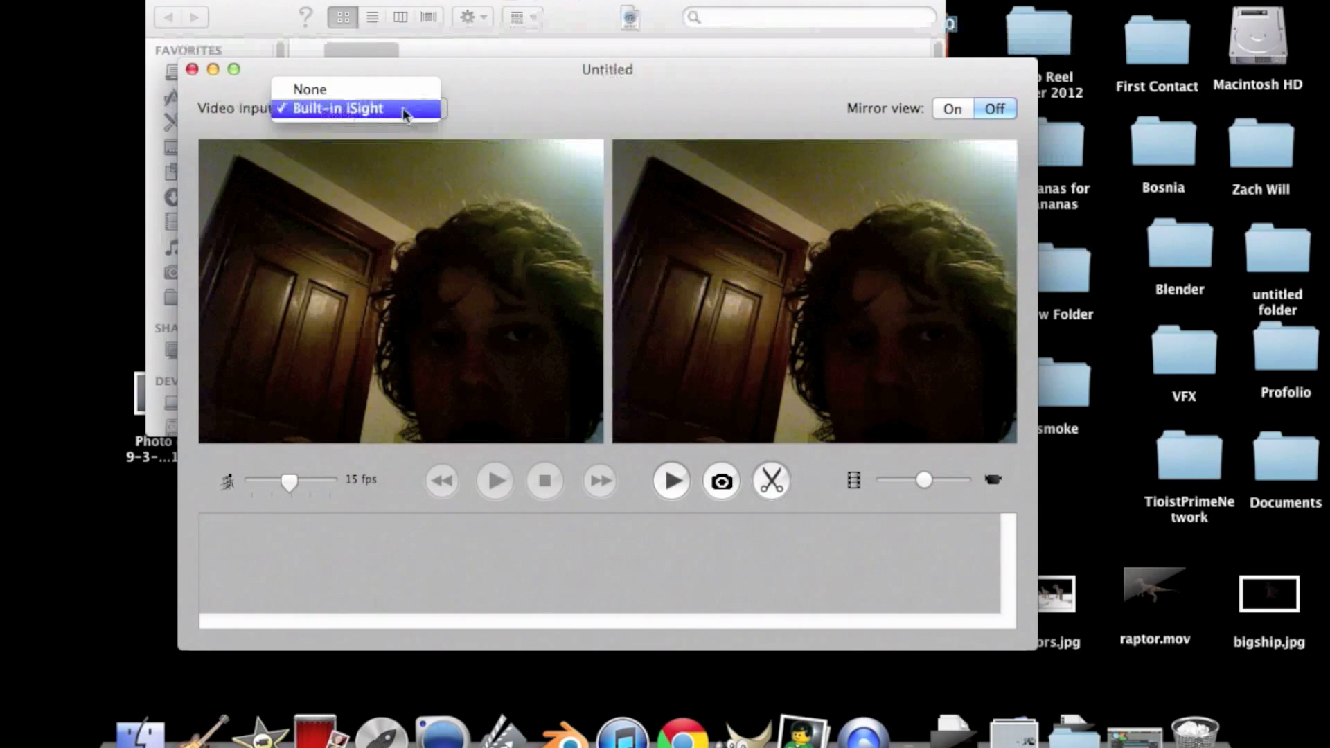
{"action": "left_click", "coordinate": [389, 89]}
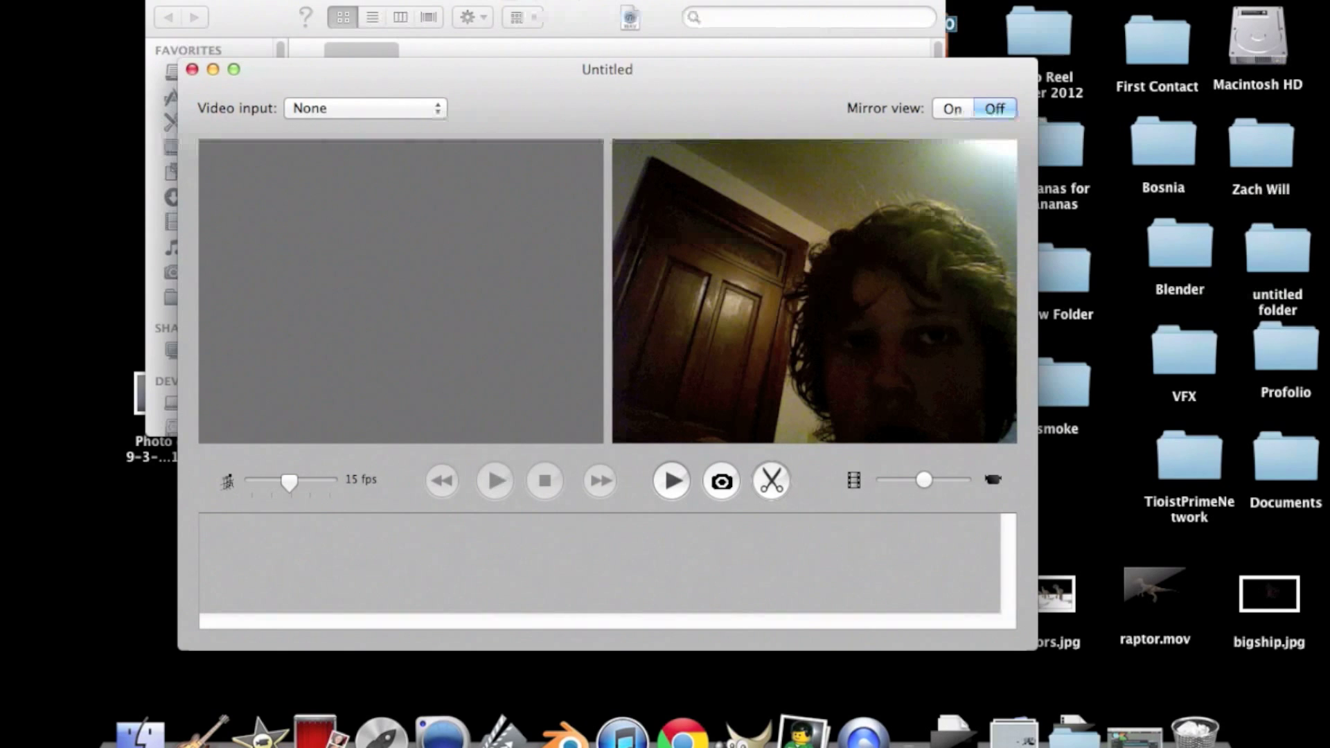
{"action": "mouse_move", "coordinate": [242, 2]}
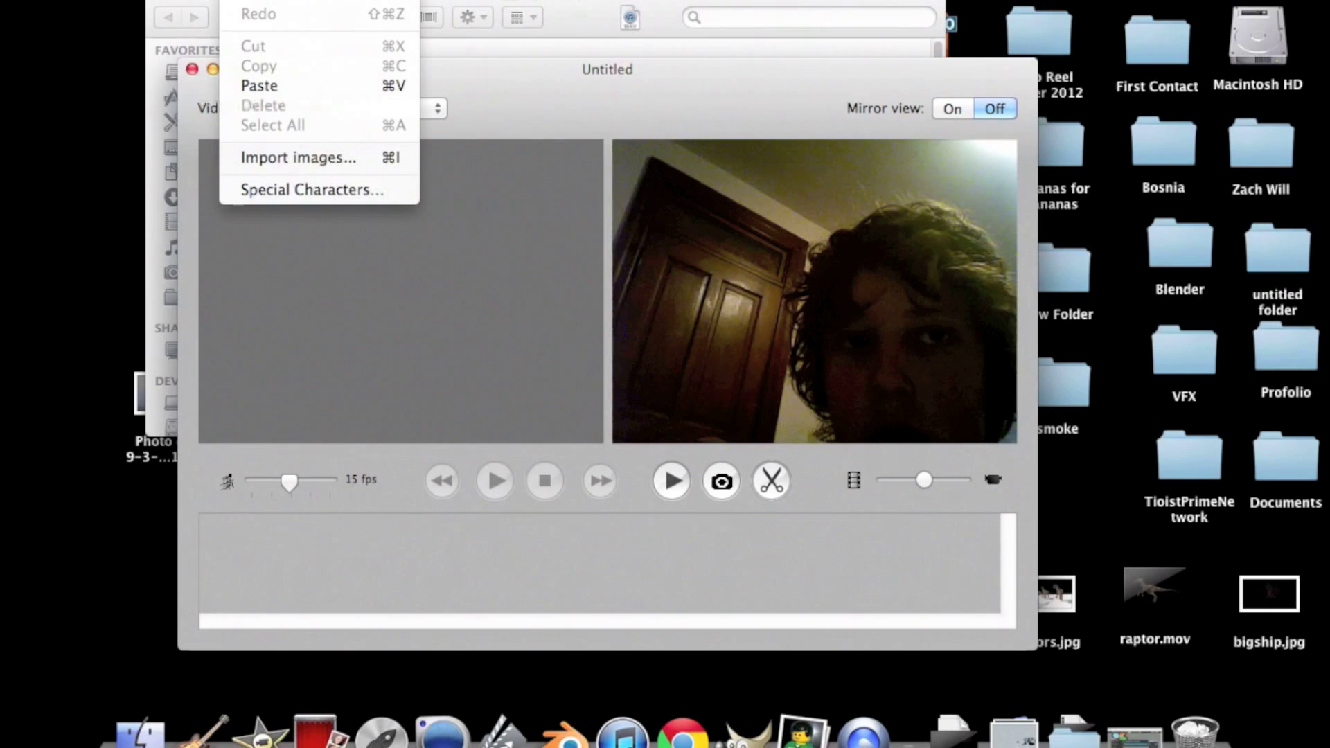
{"action": "left_click", "coordinate": [292, 158]}
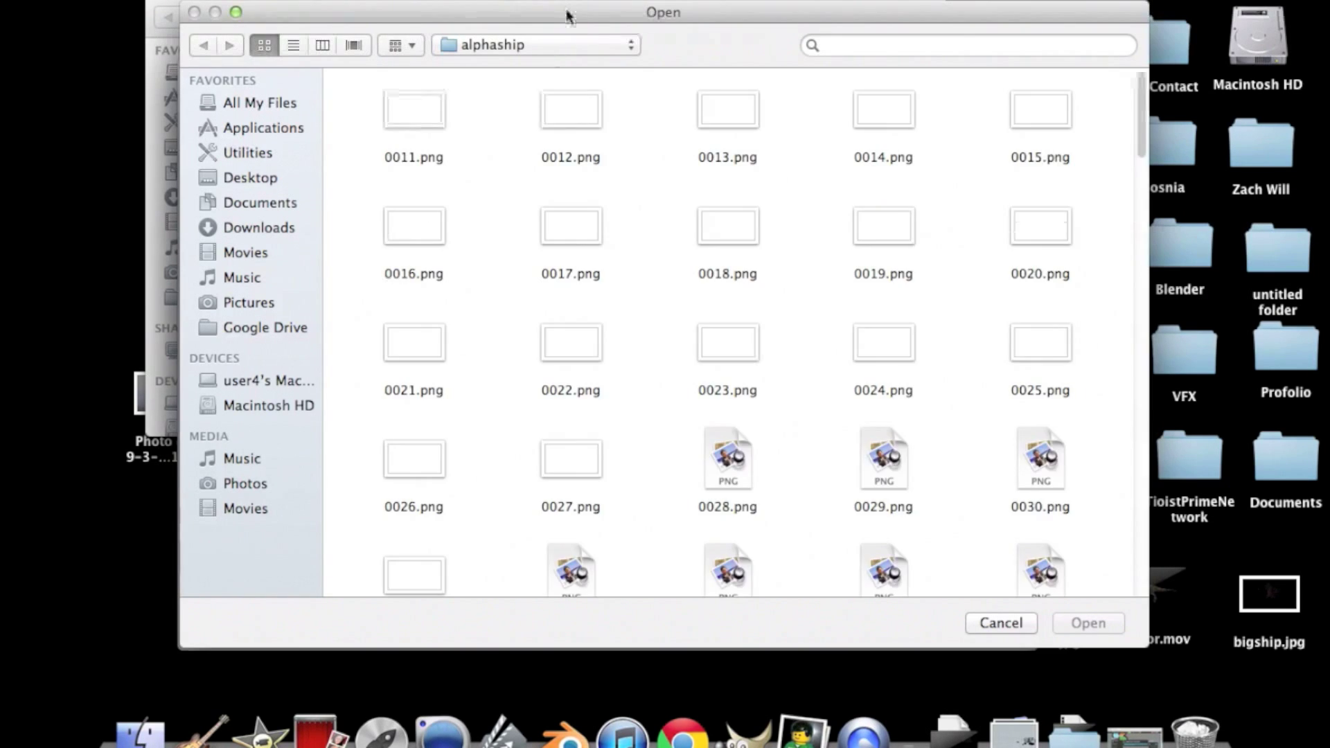
{"action": "left_click_drag", "start_coordinate": [564, 12], "coordinate": [554, 0]}
{"action": "left_click_drag", "start_coordinate": [359, 57], "coordinate": [1078, 451]}
{"action": "left_click_drag", "start_coordinate": [378, 475], "coordinate": [609, 585], "text": "shift"}
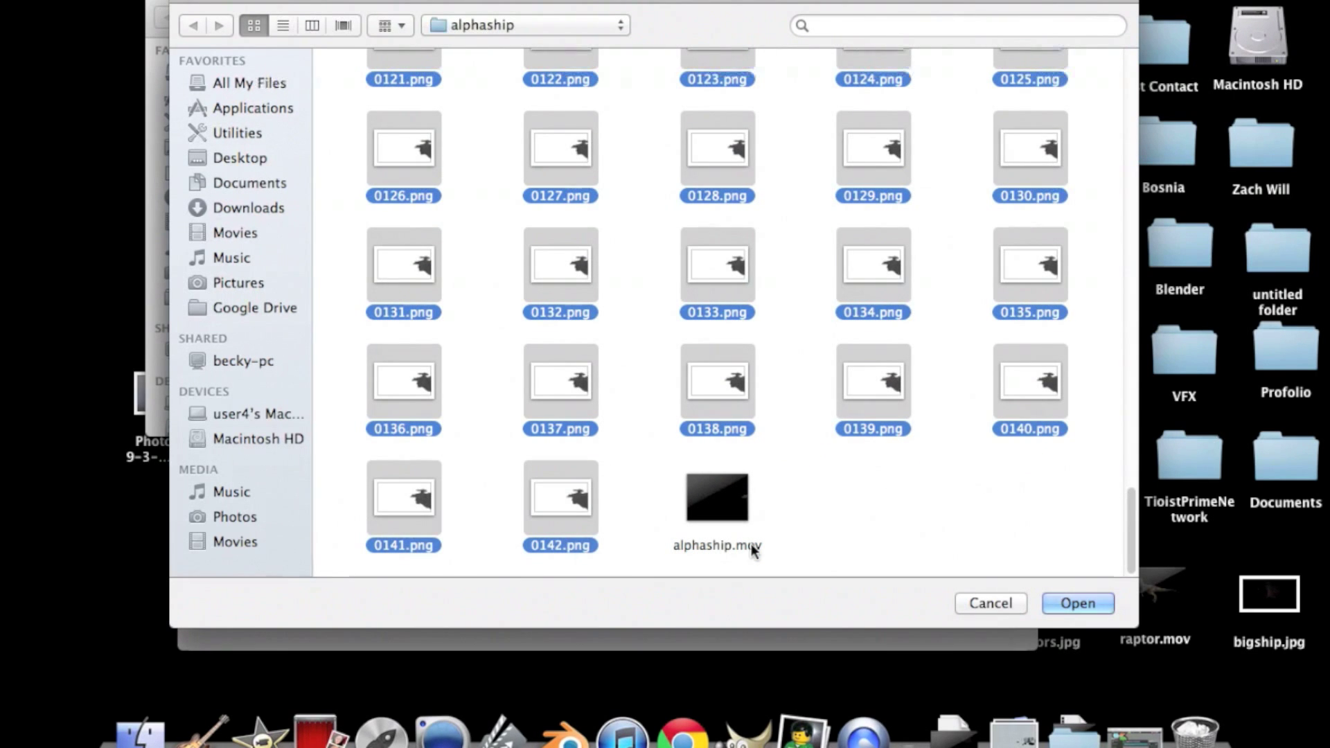
{"action": "left_click", "coordinate": [1070, 603]}
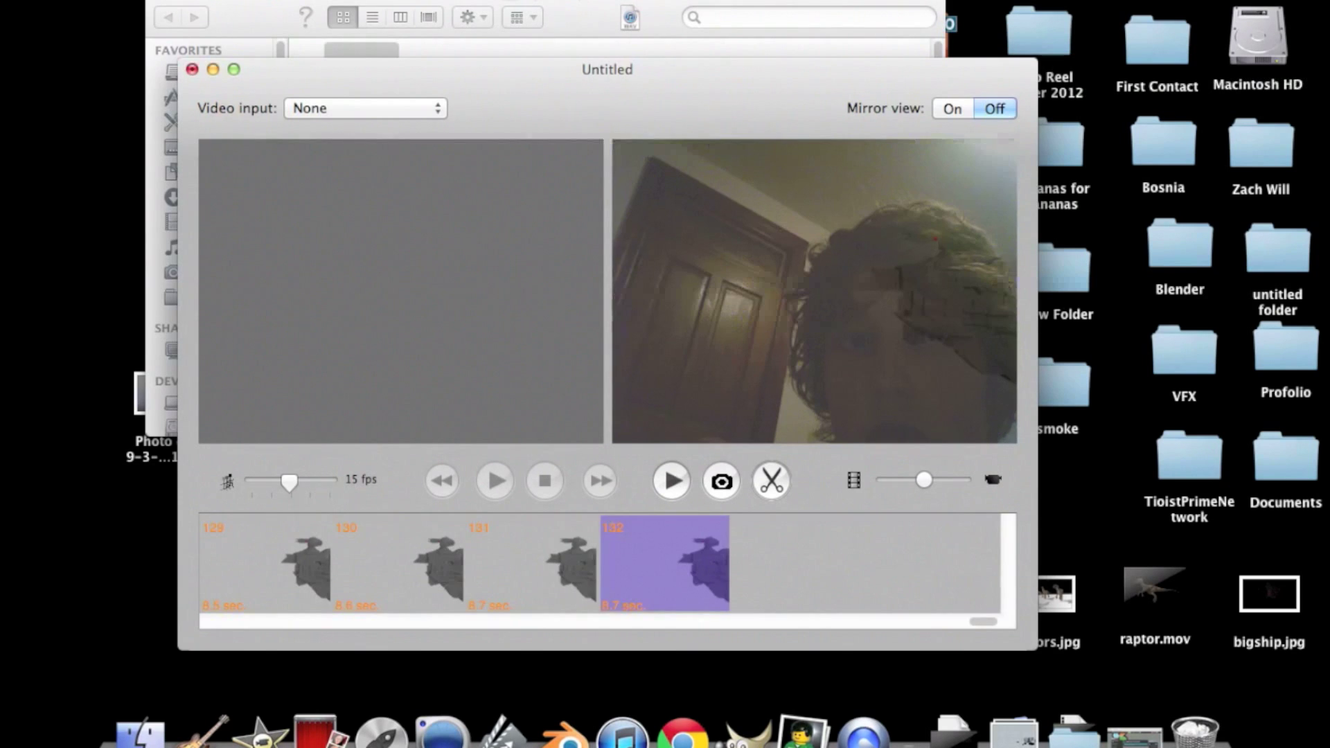
Move the capture window higher and scroll the filmstrip back to the start of the sequence.
{"action": "left_click_drag", "start_coordinate": [534, 84], "coordinate": [561, 8]}
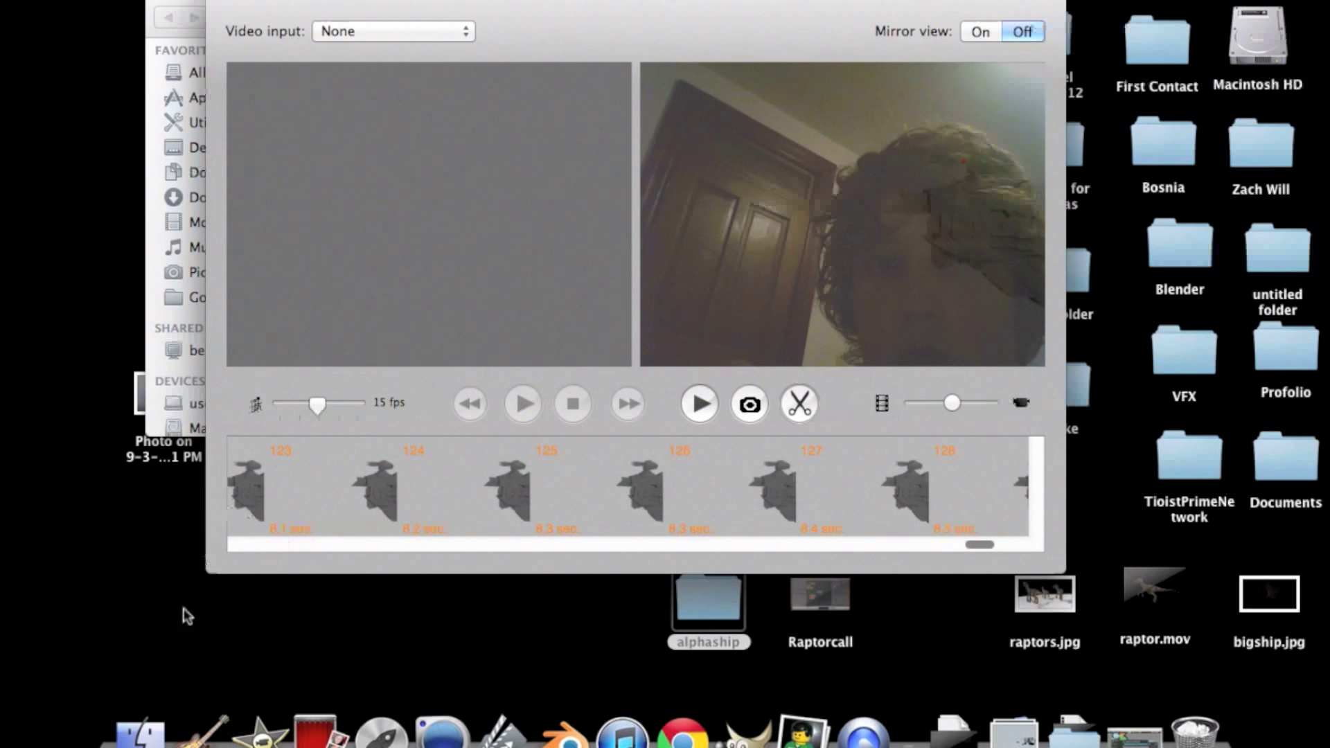
{"action": "scroll", "coordinate": [244, 547], "scroll_direction": "left", "scroll_amount": 2}
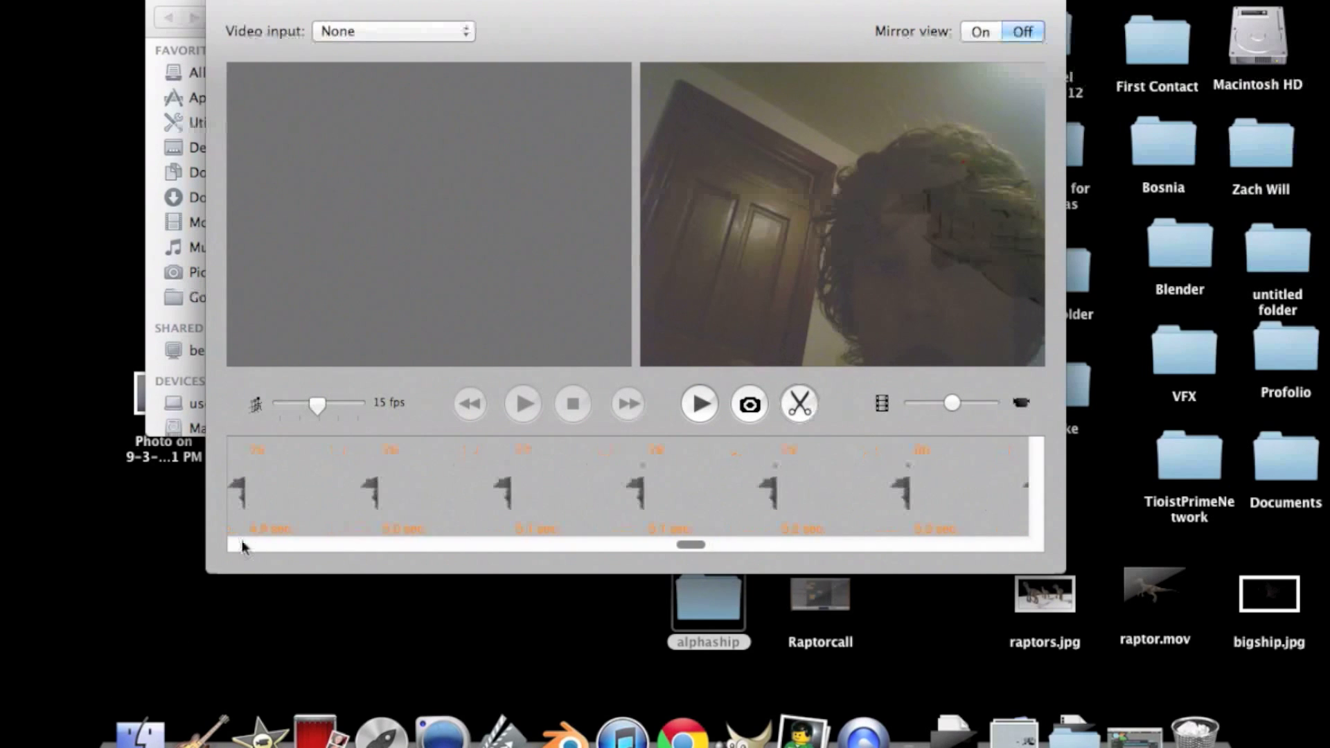
{"action": "scroll", "coordinate": [676, 544], "scroll_direction": "left", "scroll_amount": 2}
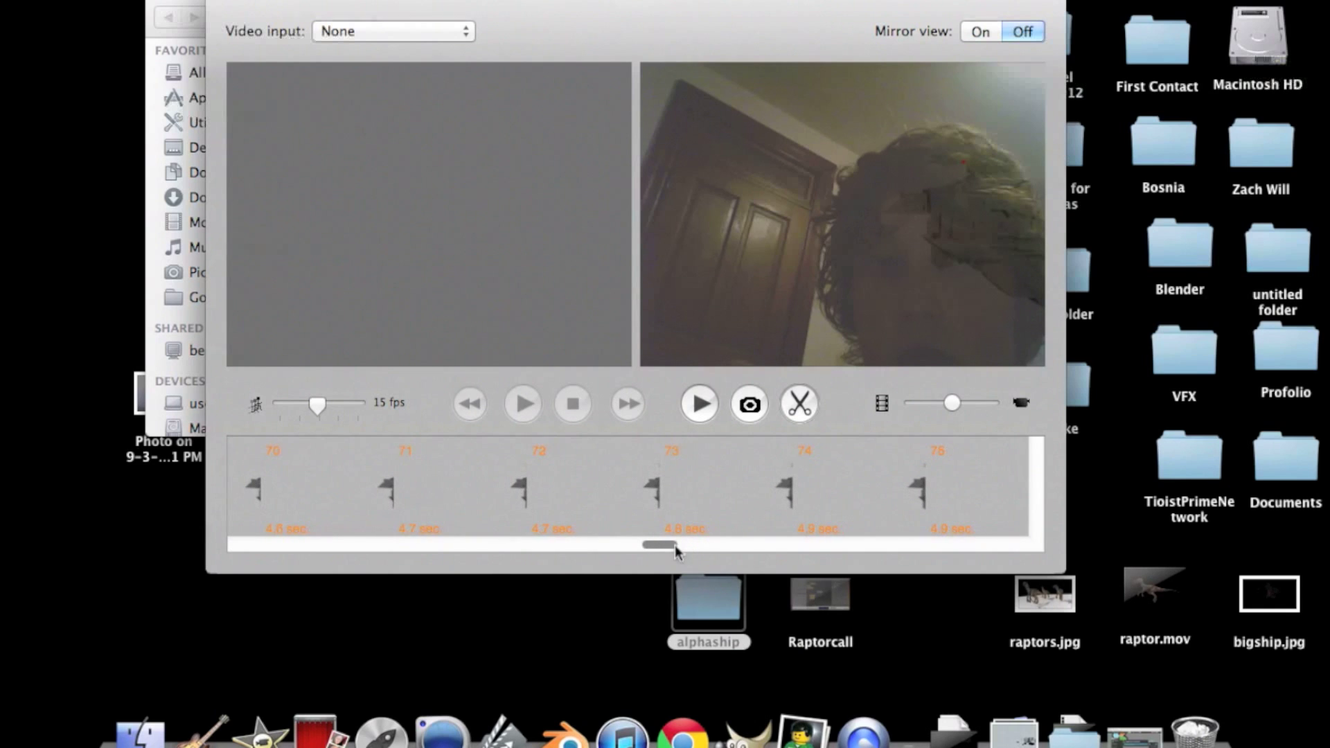
{"action": "scroll", "coordinate": [572, 549], "scroll_direction": "left", "scroll_amount": 3}
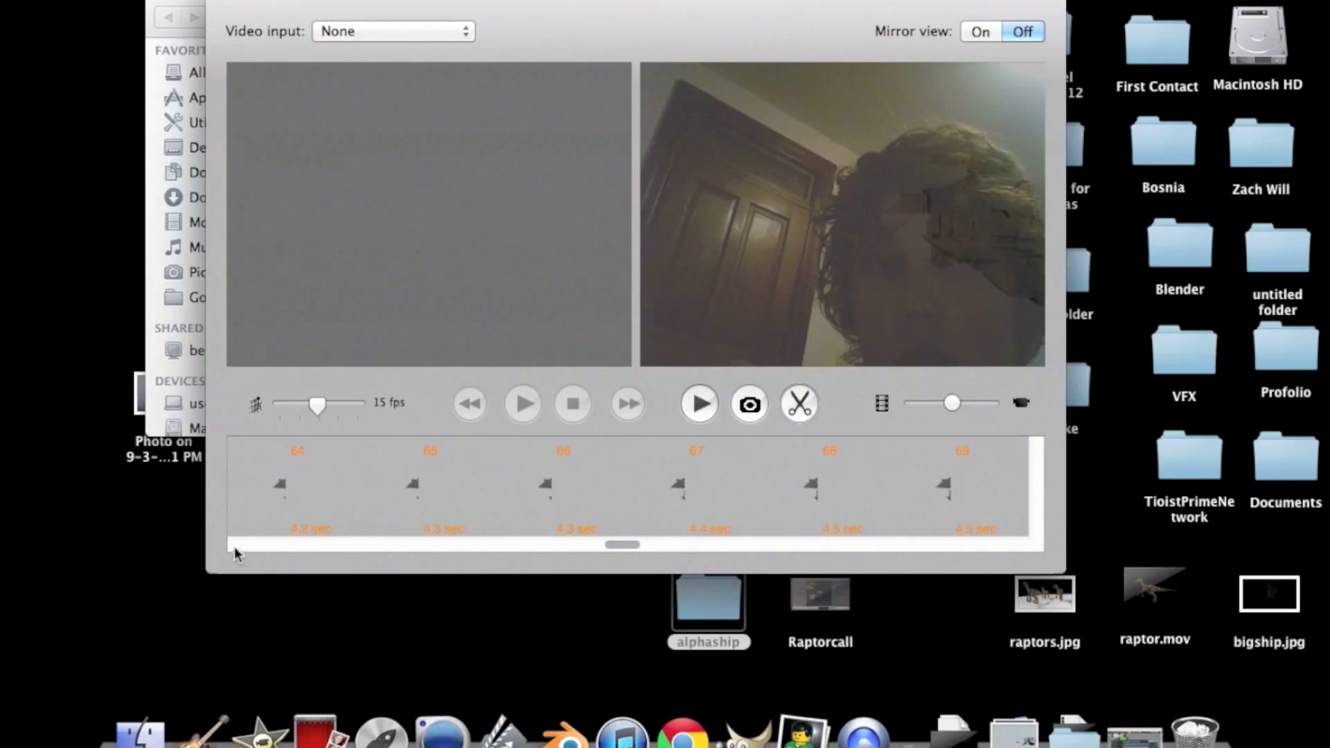
{"action": "scroll", "coordinate": [234, 547], "scroll_direction": "left", "scroll_amount": 3}
{"action": "scroll", "coordinate": [334, 539], "scroll_direction": "left", "scroll_amount": 2}
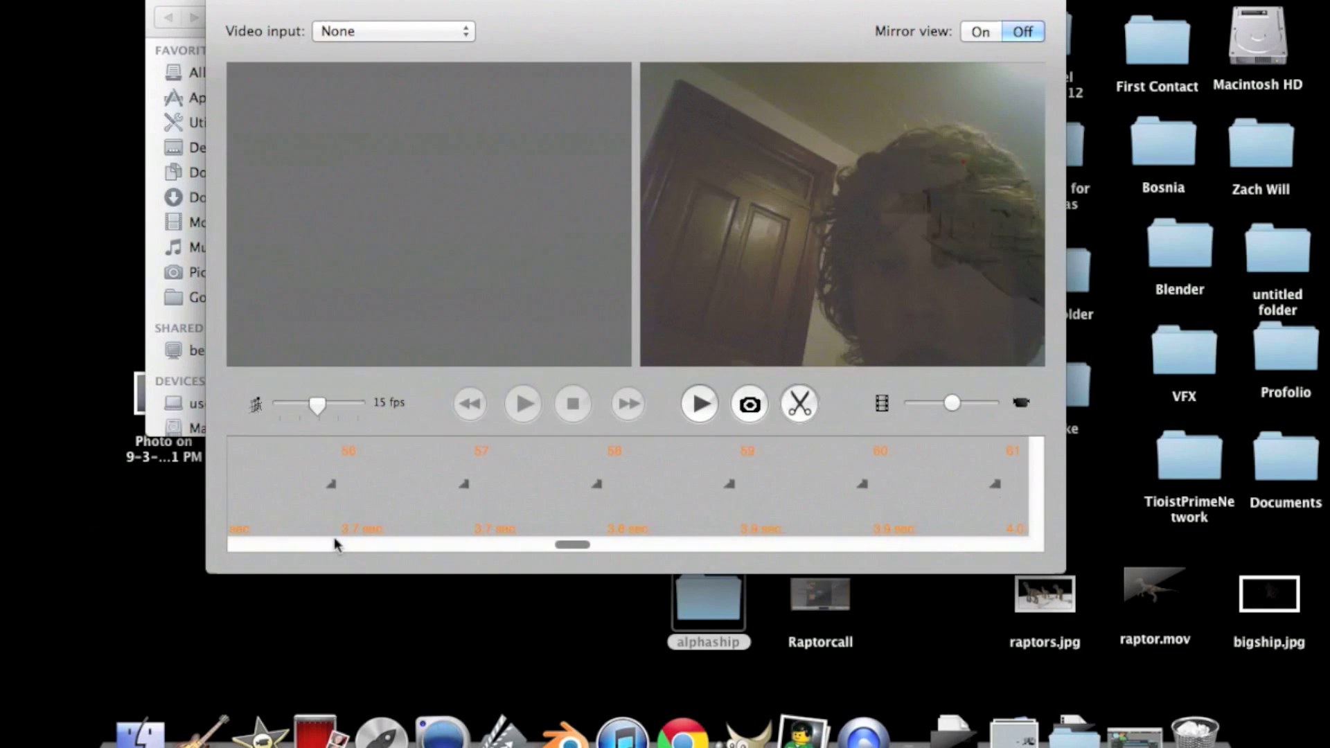
{"action": "scroll", "coordinate": [334, 539], "scroll_direction": "left", "scroll_amount": 2}
{"action": "scroll", "coordinate": [332, 541], "scroll_direction": "left", "scroll_amount": 3}
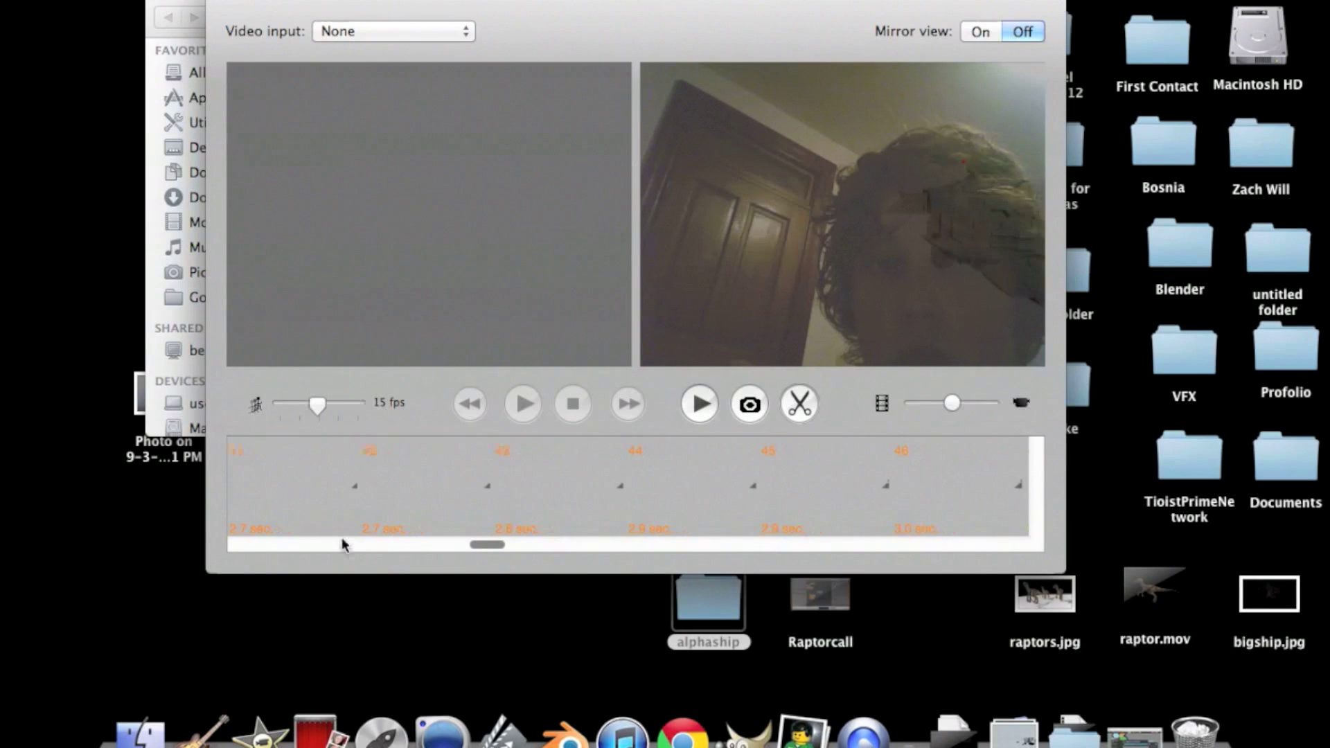
{"action": "scroll", "coordinate": [361, 542], "scroll_direction": "right", "scroll_amount": 2}
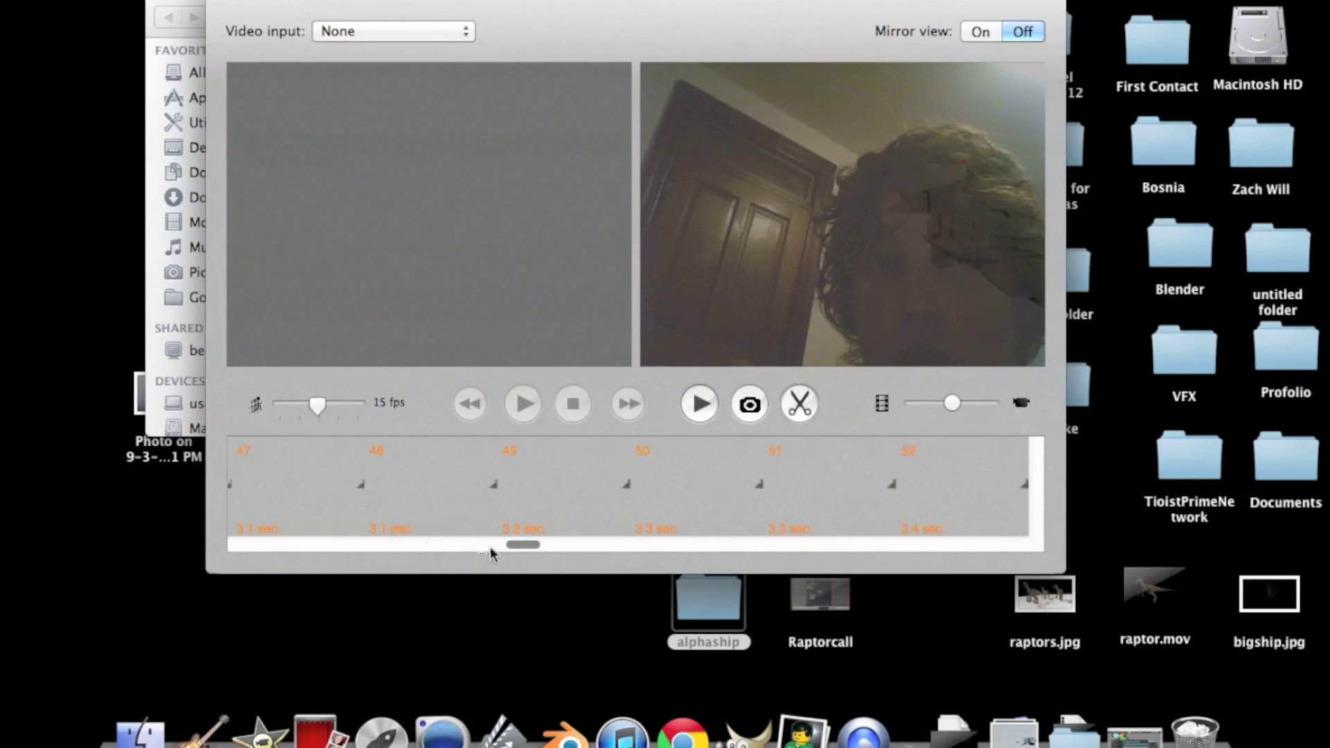
{"action": "scroll", "coordinate": [478, 547], "scroll_direction": "left", "scroll_amount": 3}
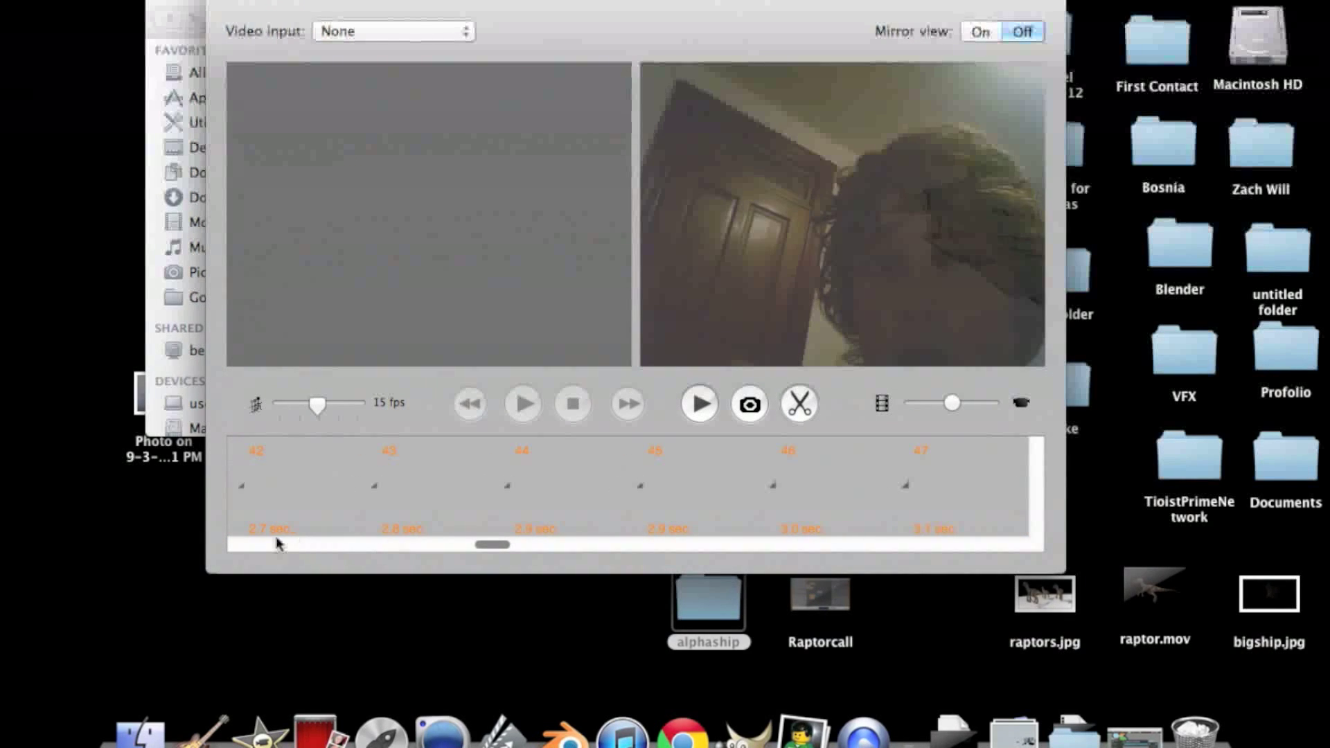
{"action": "scroll", "coordinate": [277, 544], "scroll_direction": "left", "scroll_amount": 2}
{"action": "scroll", "coordinate": [236, 527], "scroll_direction": "left", "scroll_amount": 10}
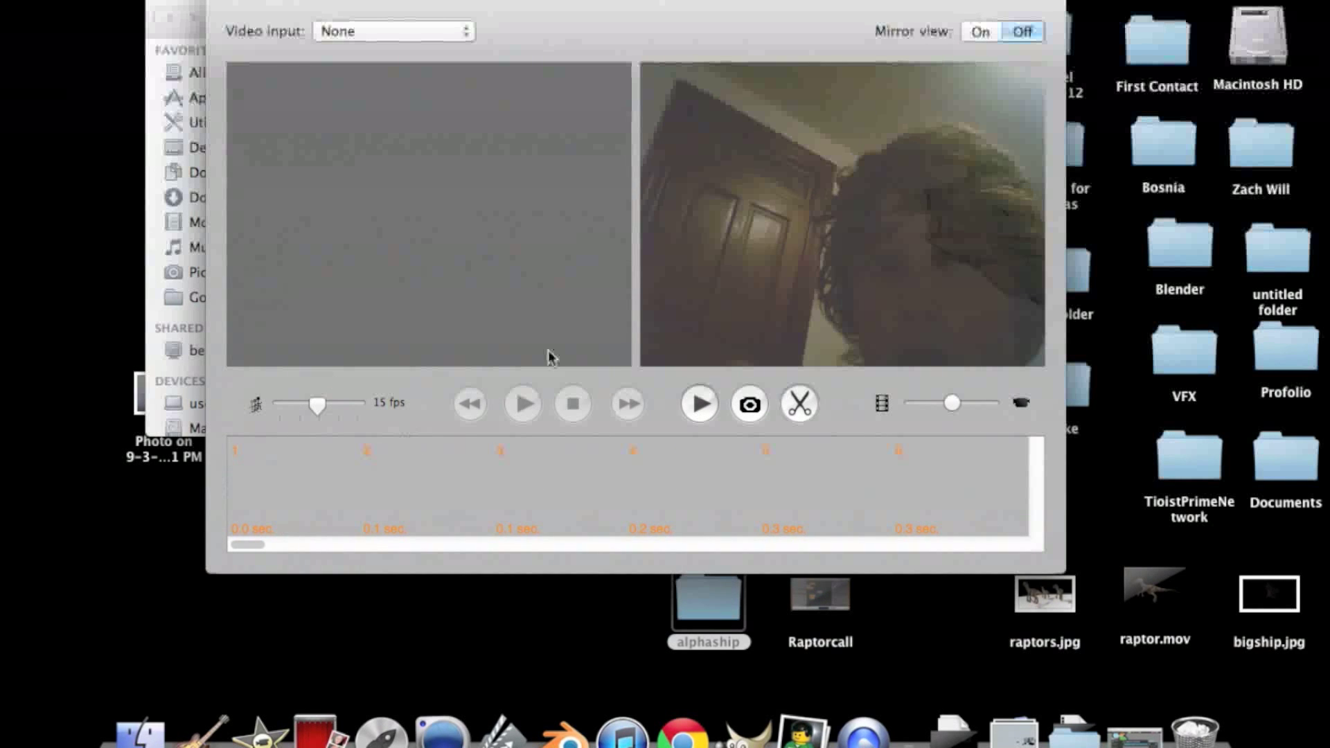
Select frame 1 and play the spaceship frame sequence from the beginning.
{"action": "left_click", "coordinate": [701, 404]}
{"action": "left_click", "coordinate": [264, 502]}
{"action": "left_click", "coordinate": [700, 409]}
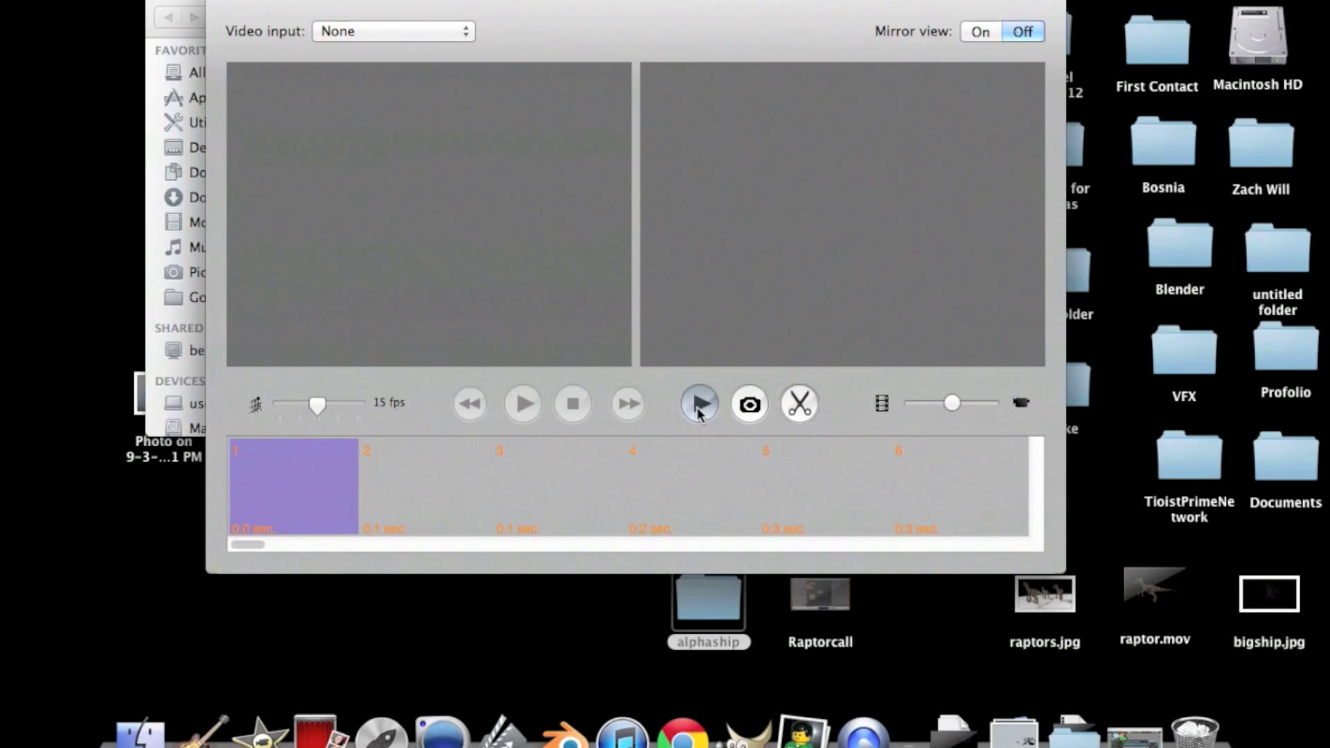
{"action": "left_click", "coordinate": [700, 404]}
{"action": "left_click", "coordinate": [699, 409]}
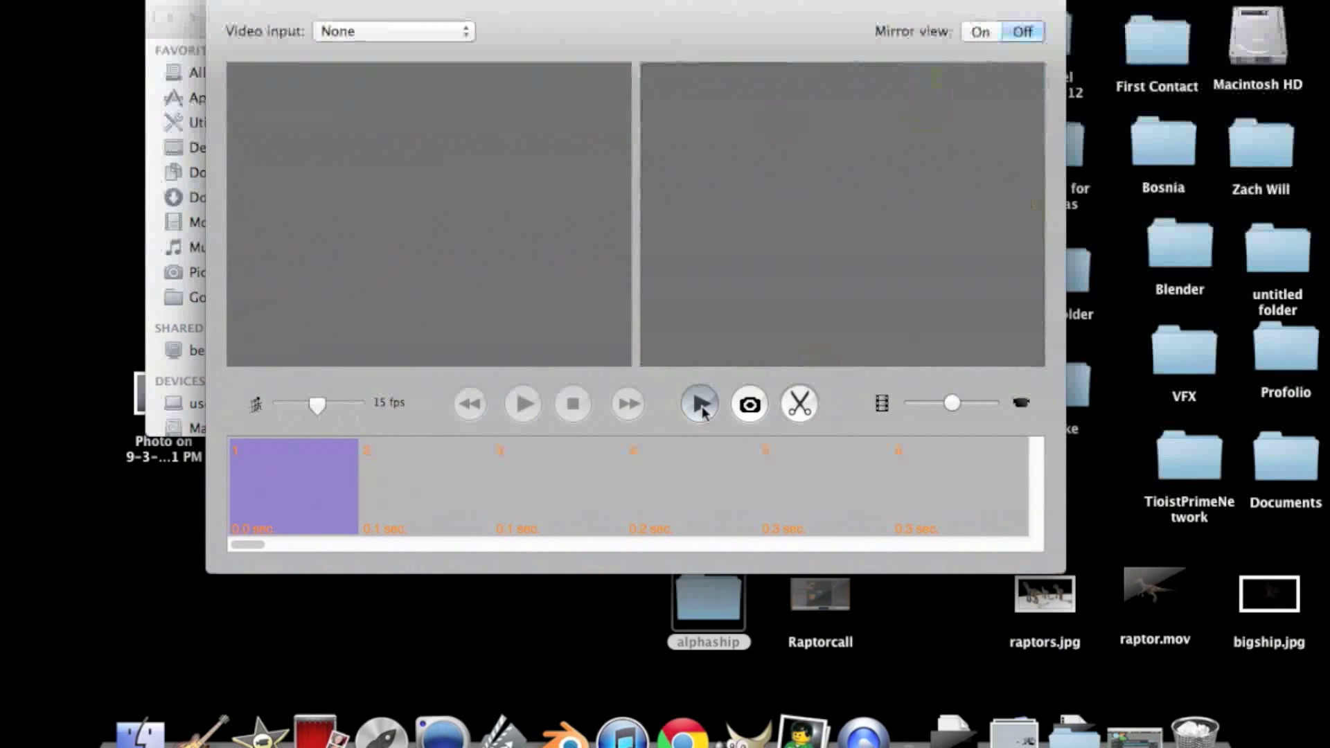
Change the playback rate from 15 to 24 fps and preview the spaceship frames at that speed.
{"action": "left_click", "coordinate": [702, 410]}
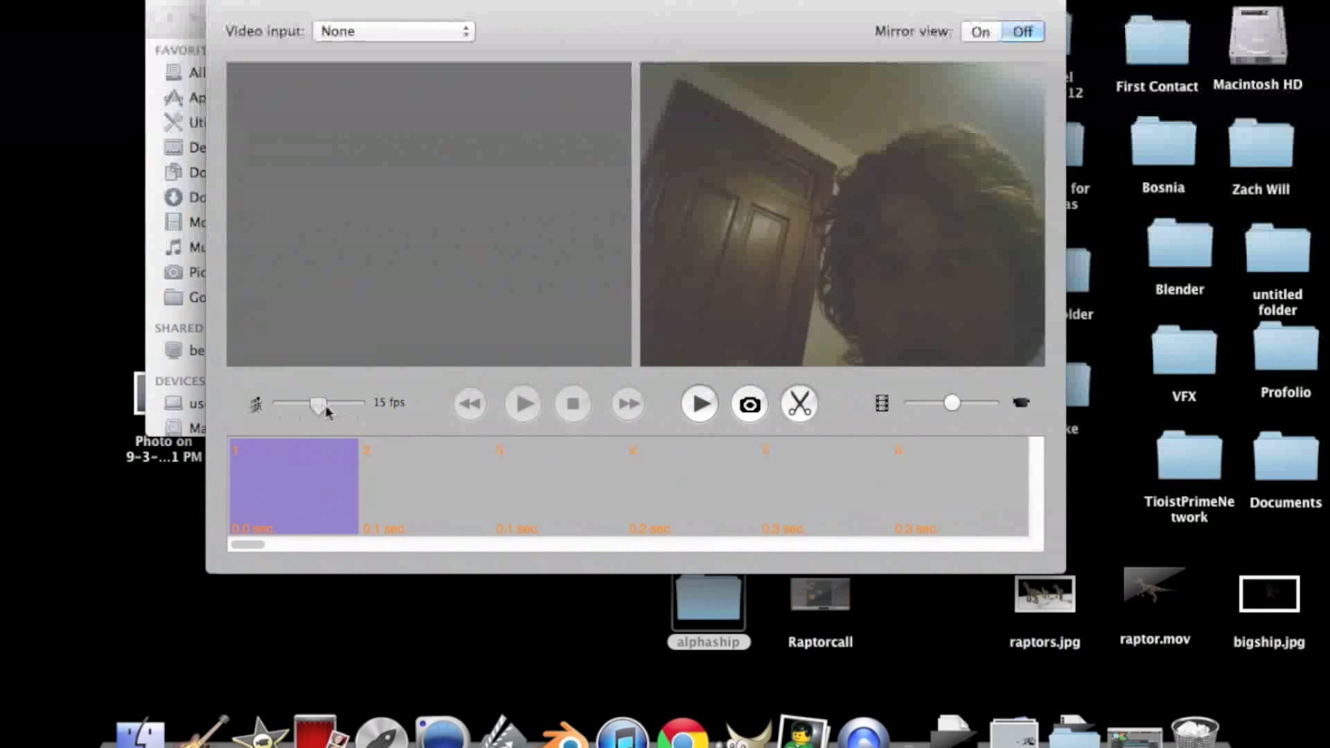
{"action": "left_click_drag", "start_coordinate": [328, 411], "coordinate": [350, 405]}
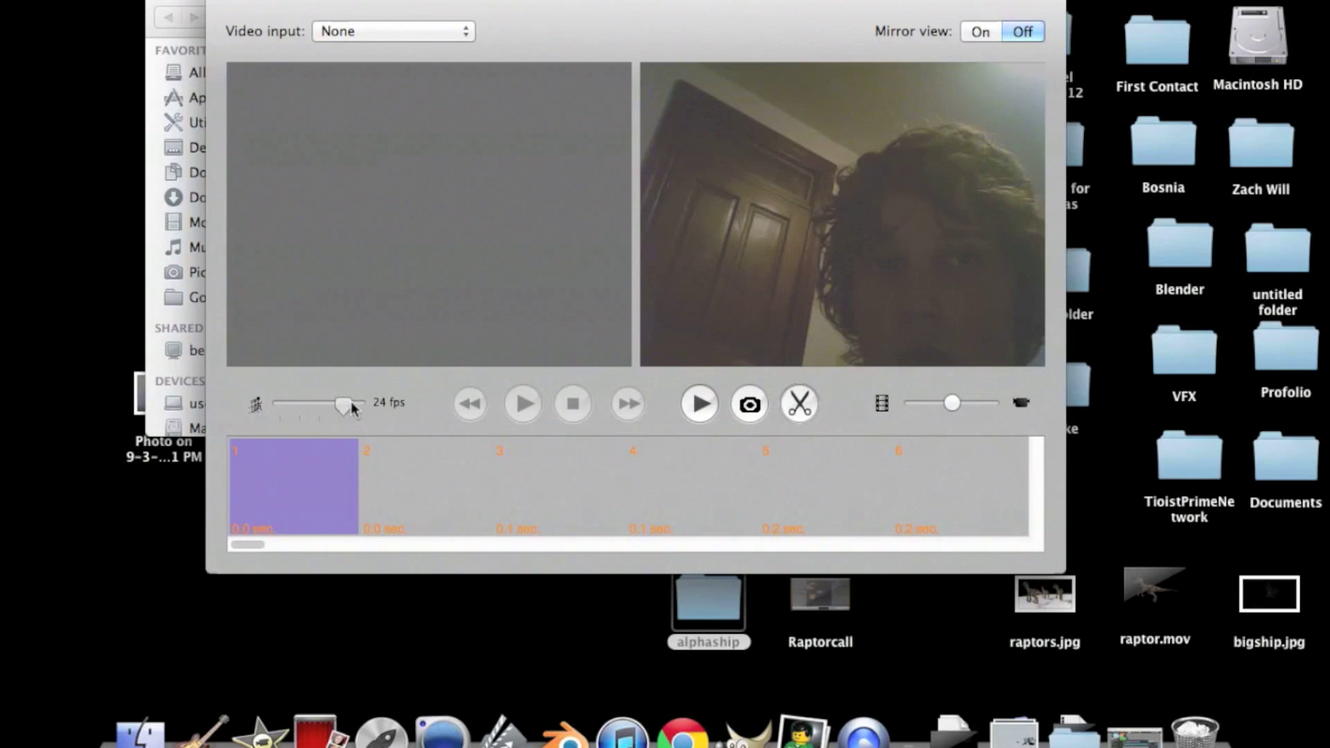
{"action": "left_click", "coordinate": [686, 403]}
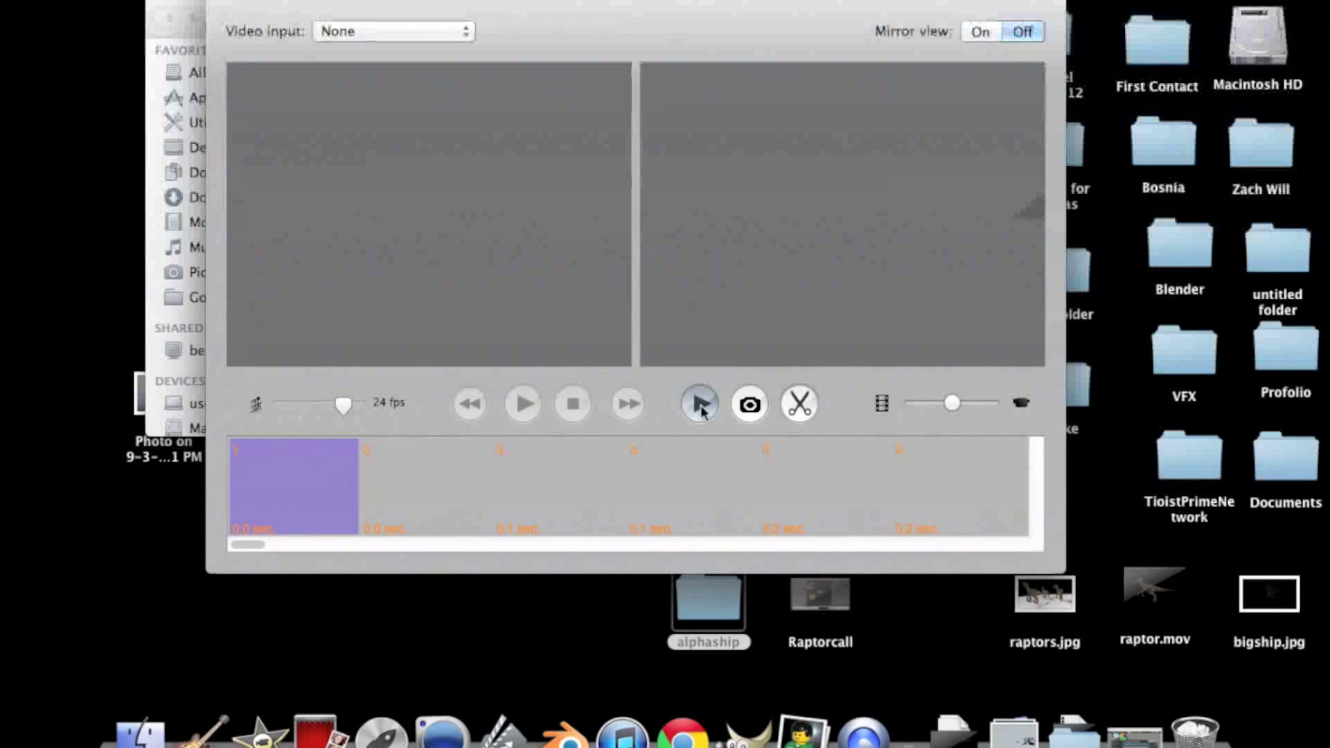
{"action": "left_click", "coordinate": [701, 405]}
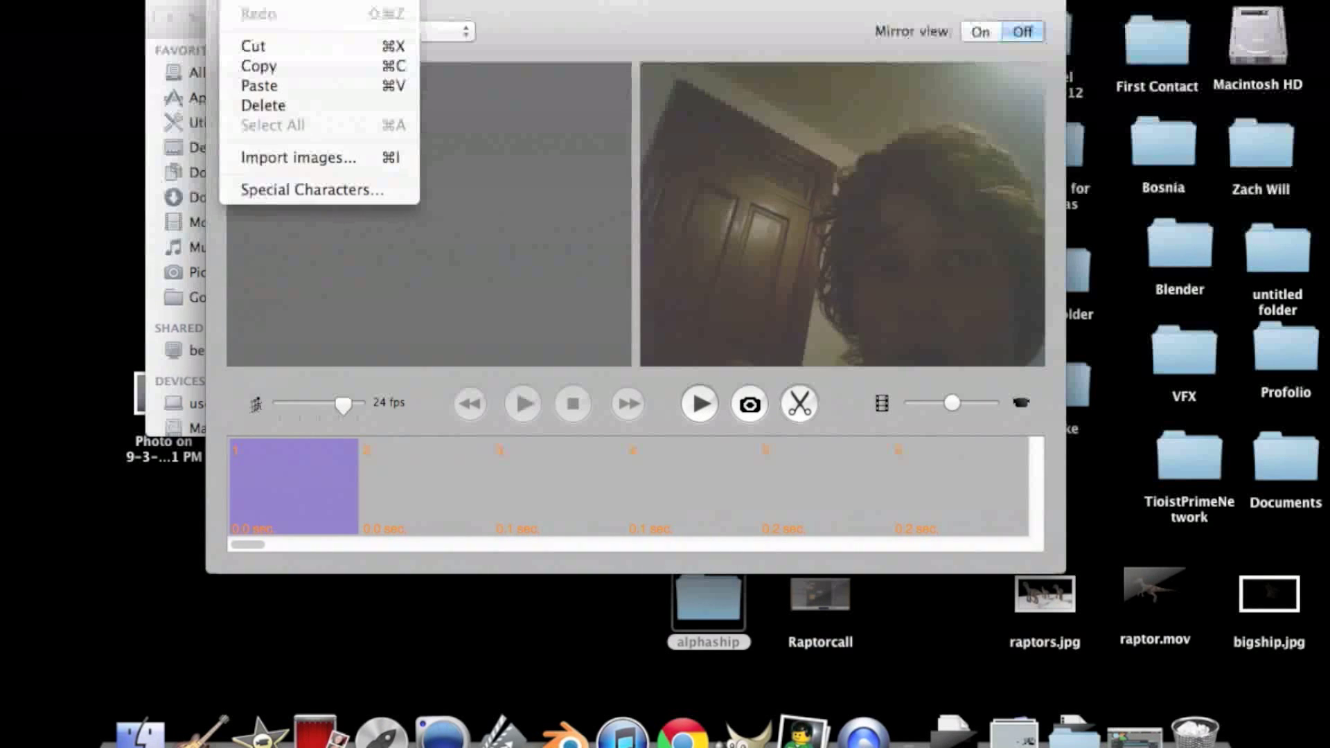
{"action": "mouse_move", "coordinate": [190, 1]}
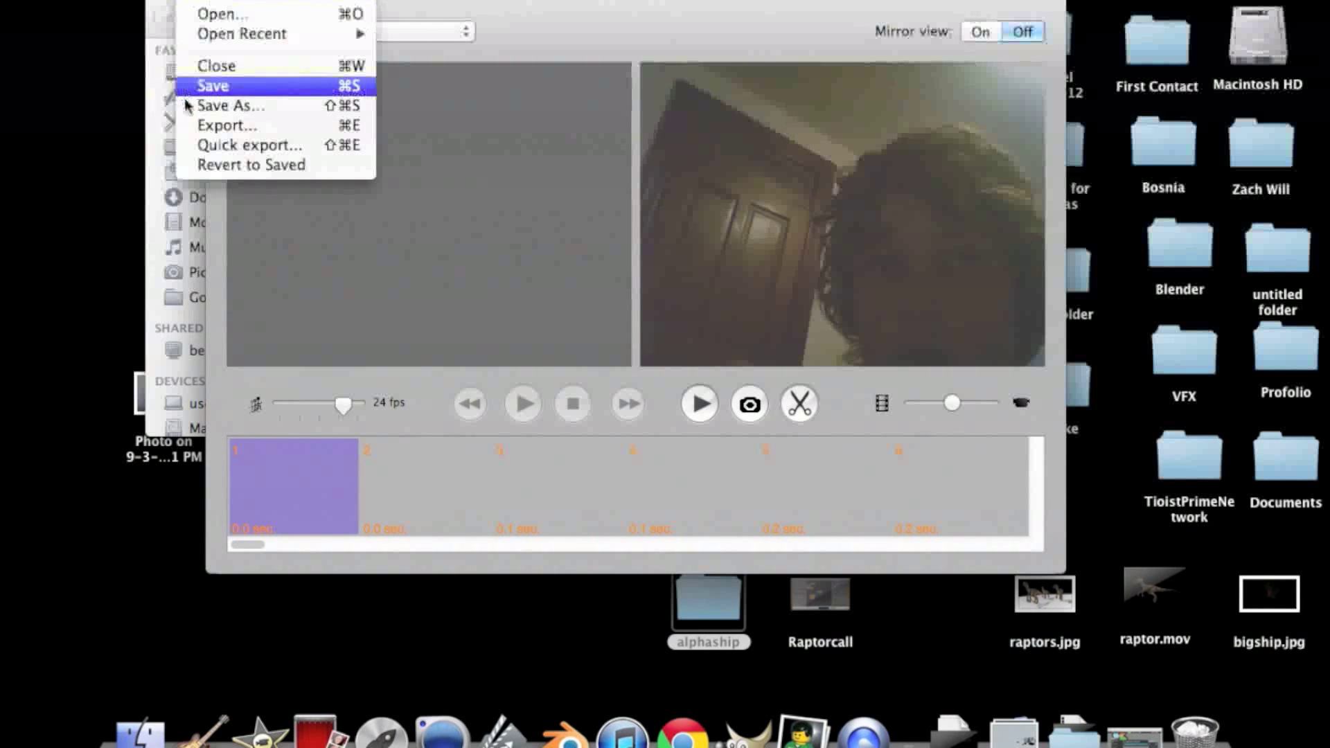
Export the frames to the alphaship folder as a movie named 'ship' using PNG codec, High quality.
{"action": "left_click", "coordinate": [190, 126]}
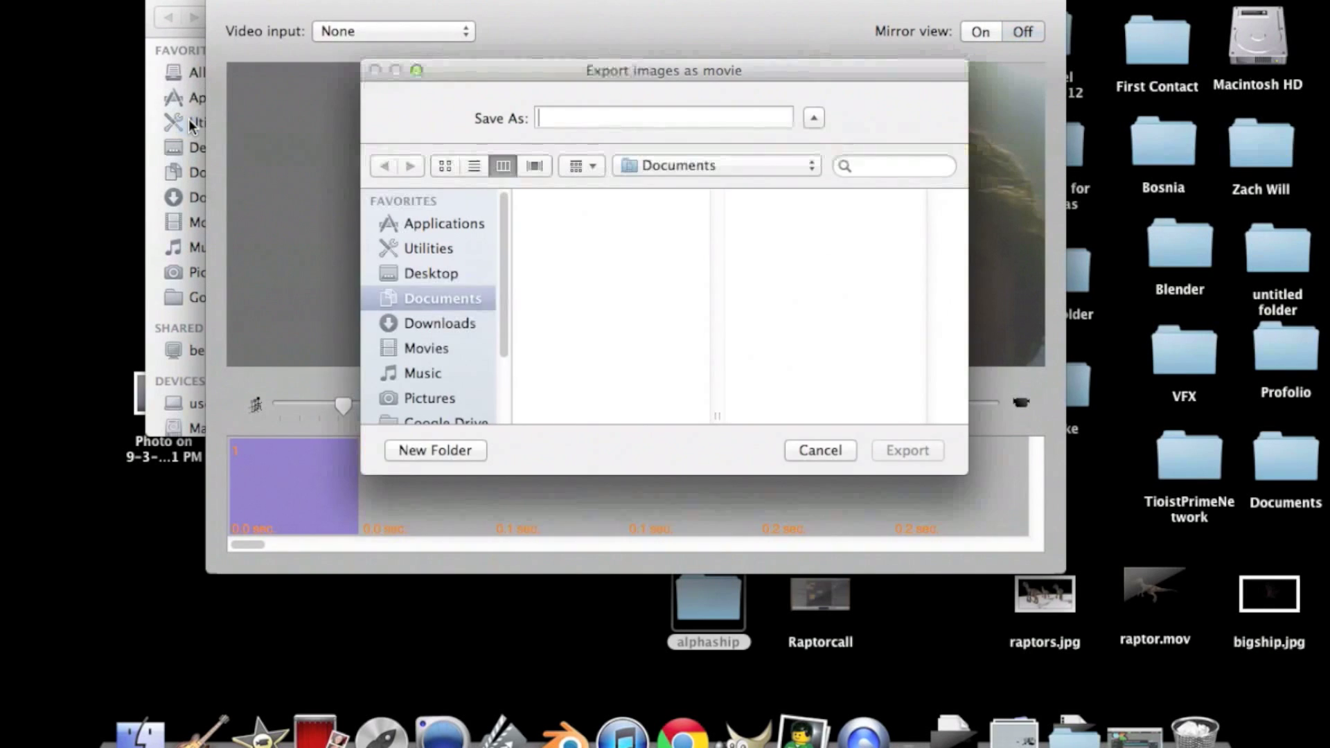
{"action": "left_click_drag", "start_coordinate": [711, 32], "coordinate": [804, 45]}
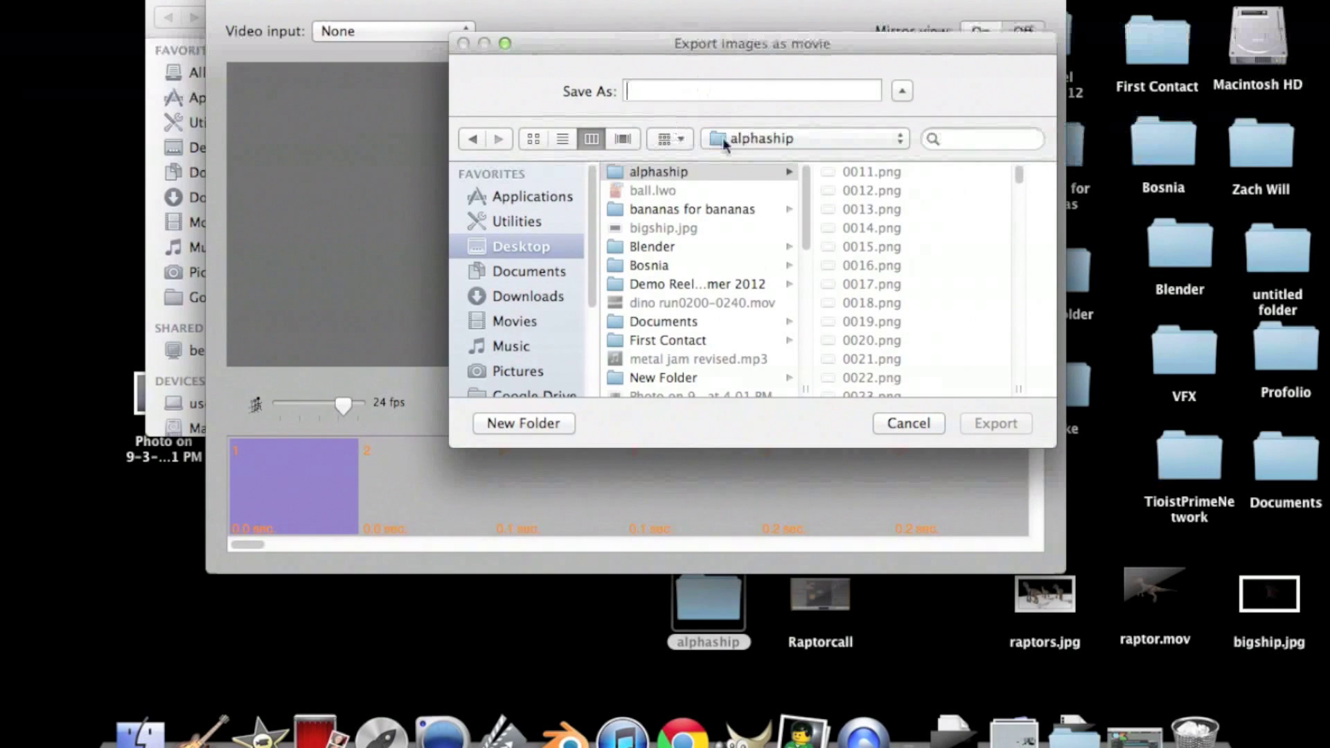
{"action": "left_click", "coordinate": [704, 172]}
{"action": "scroll", "coordinate": [992, 280], "scroll_direction": "down", "scroll_amount": 15}
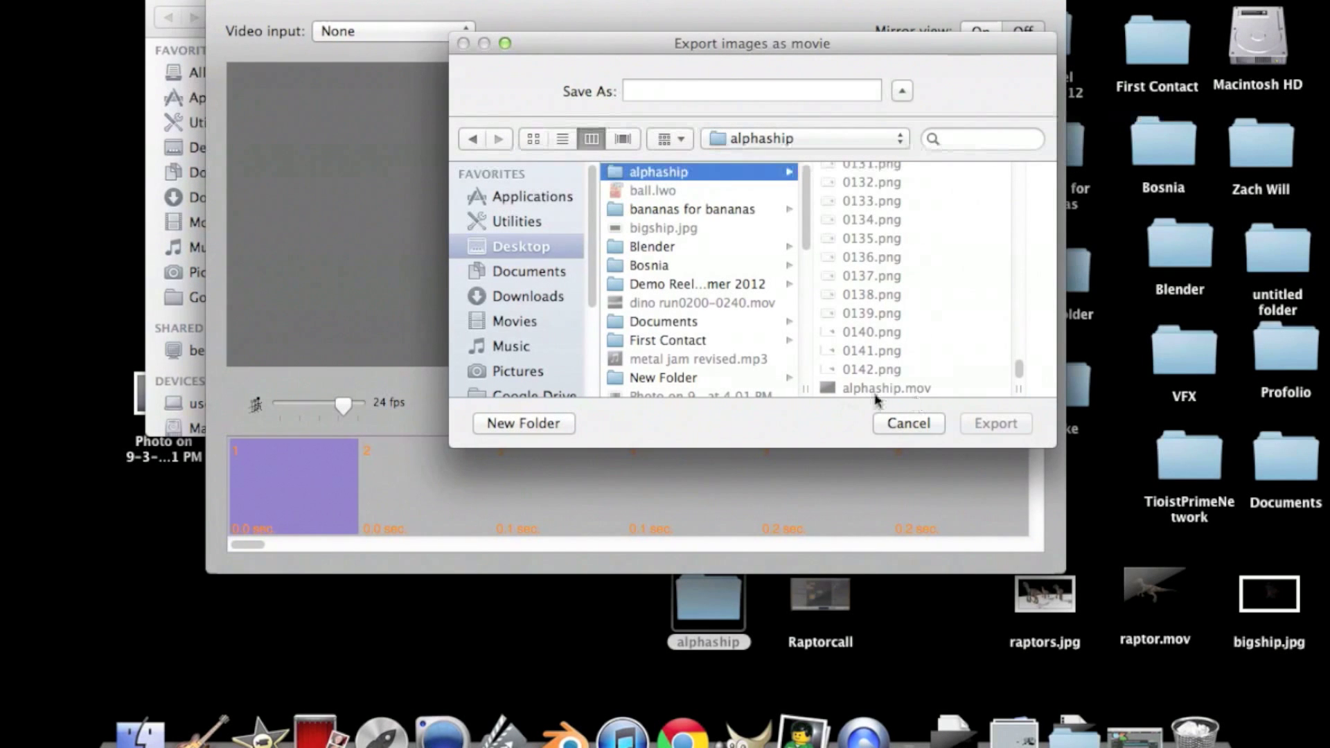
{"action": "left_click", "coordinate": [690, 92]}
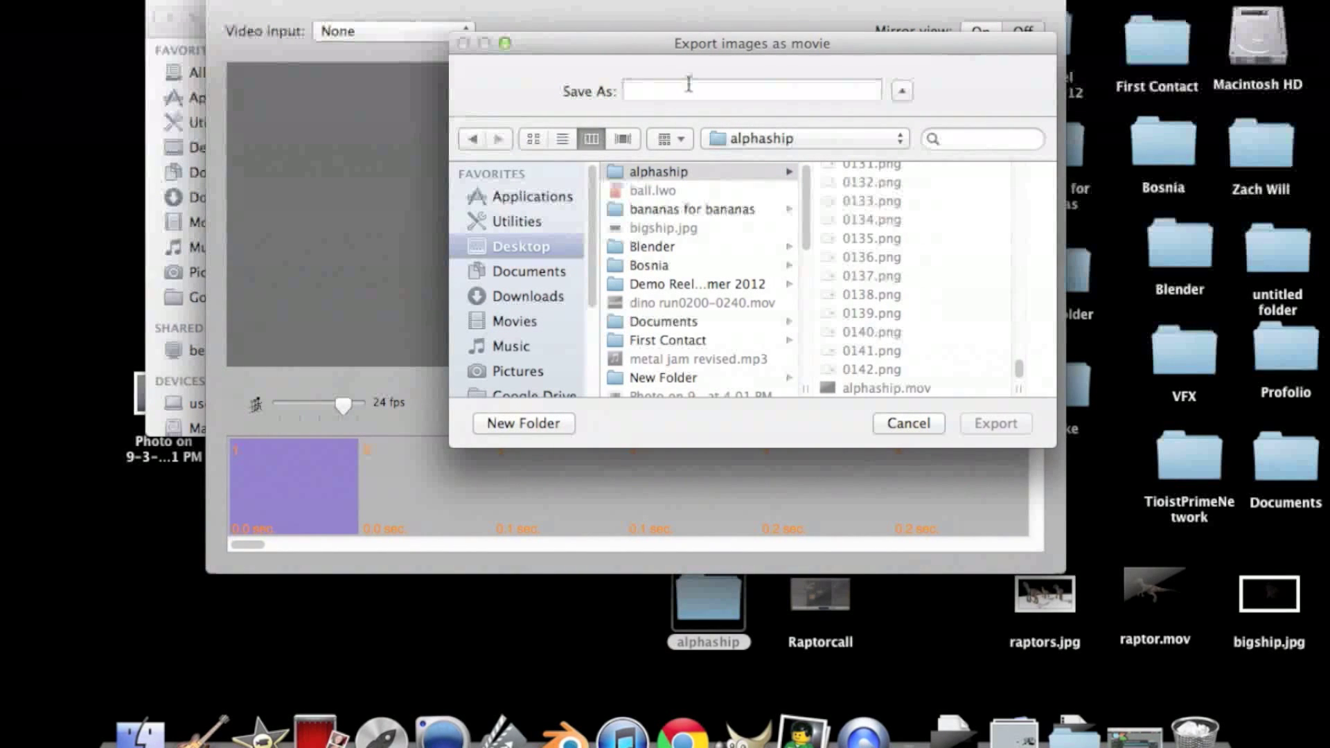
{"action": "type", "text": "ship"}
{"action": "key", "text": "Return"}
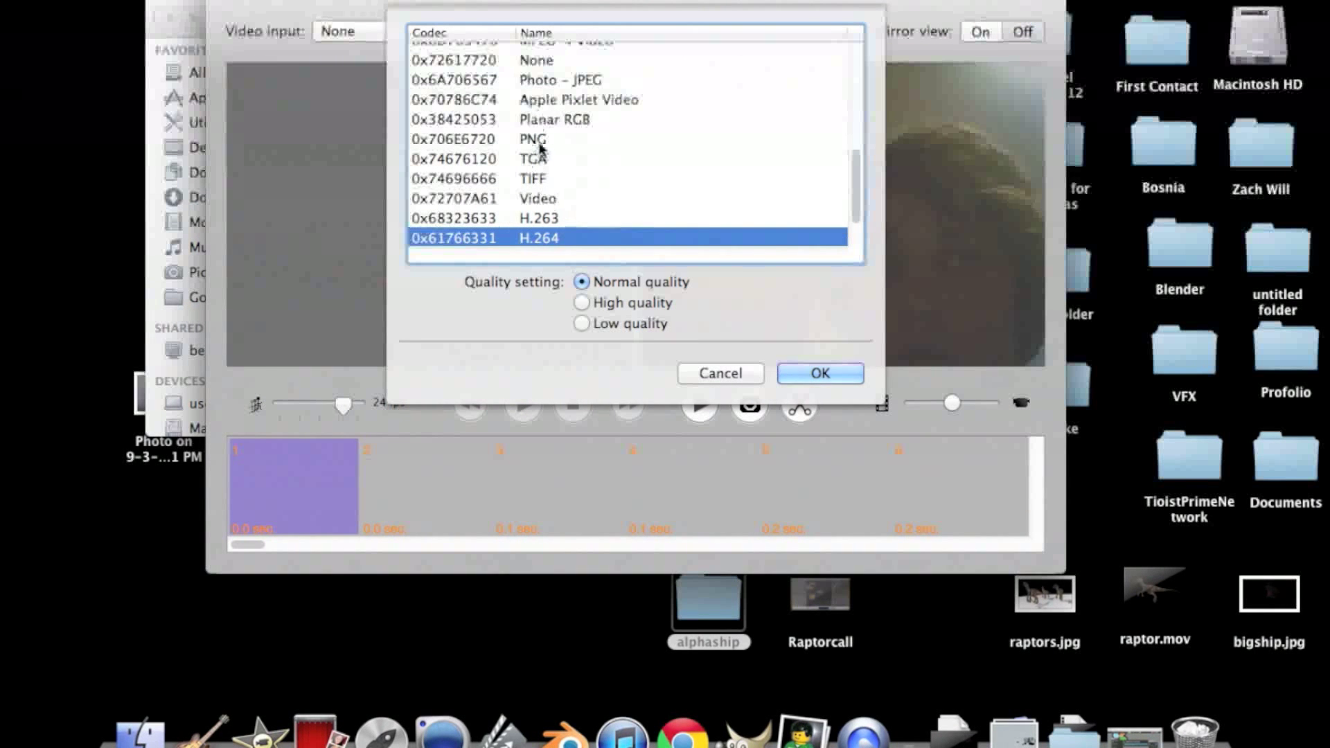
{"action": "left_click", "coordinate": [541, 139]}
{"action": "left_click", "coordinate": [582, 303]}
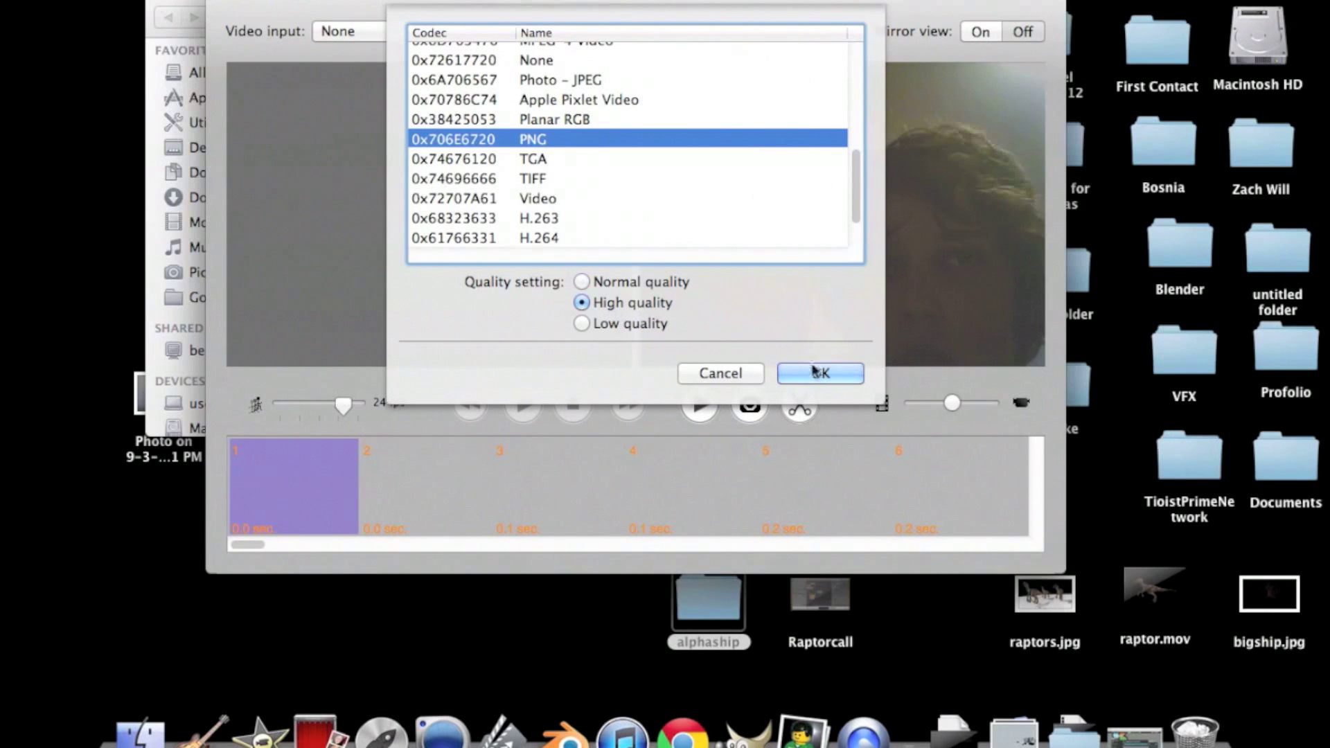
{"action": "left_click", "coordinate": [818, 374]}
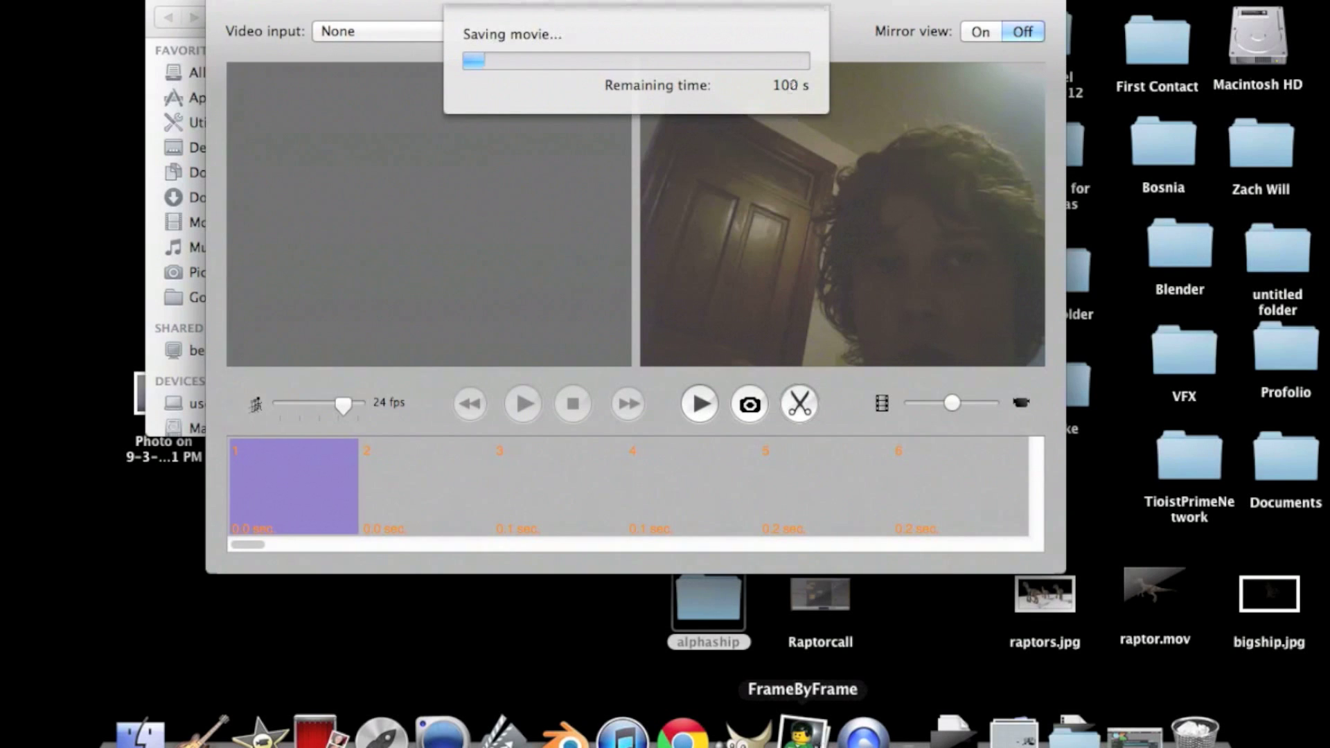
Force quit the frozen FrameByFrame from the Dock and open the alphaship folder.
{"action": "right_click", "coordinate": [798, 733]}
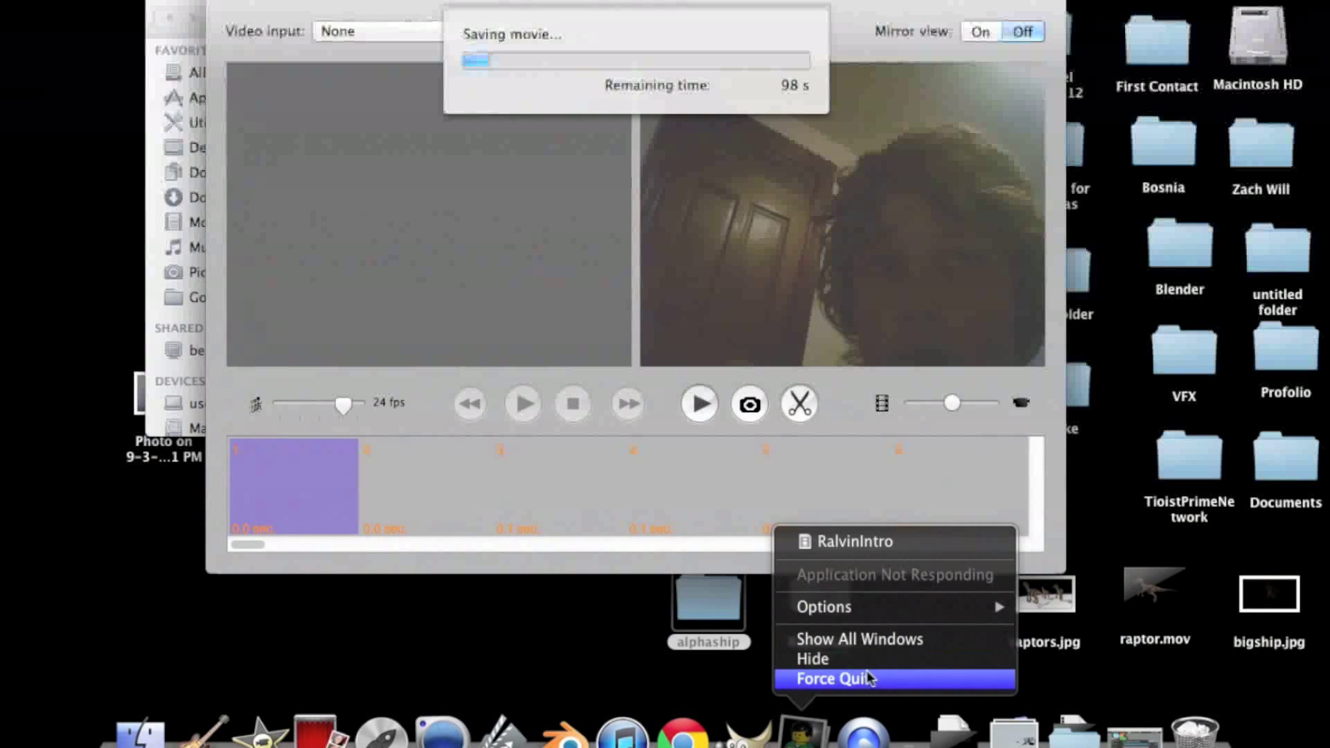
{"action": "left_click", "coordinate": [866, 670]}
{"action": "double_click", "coordinate": [708, 597]}
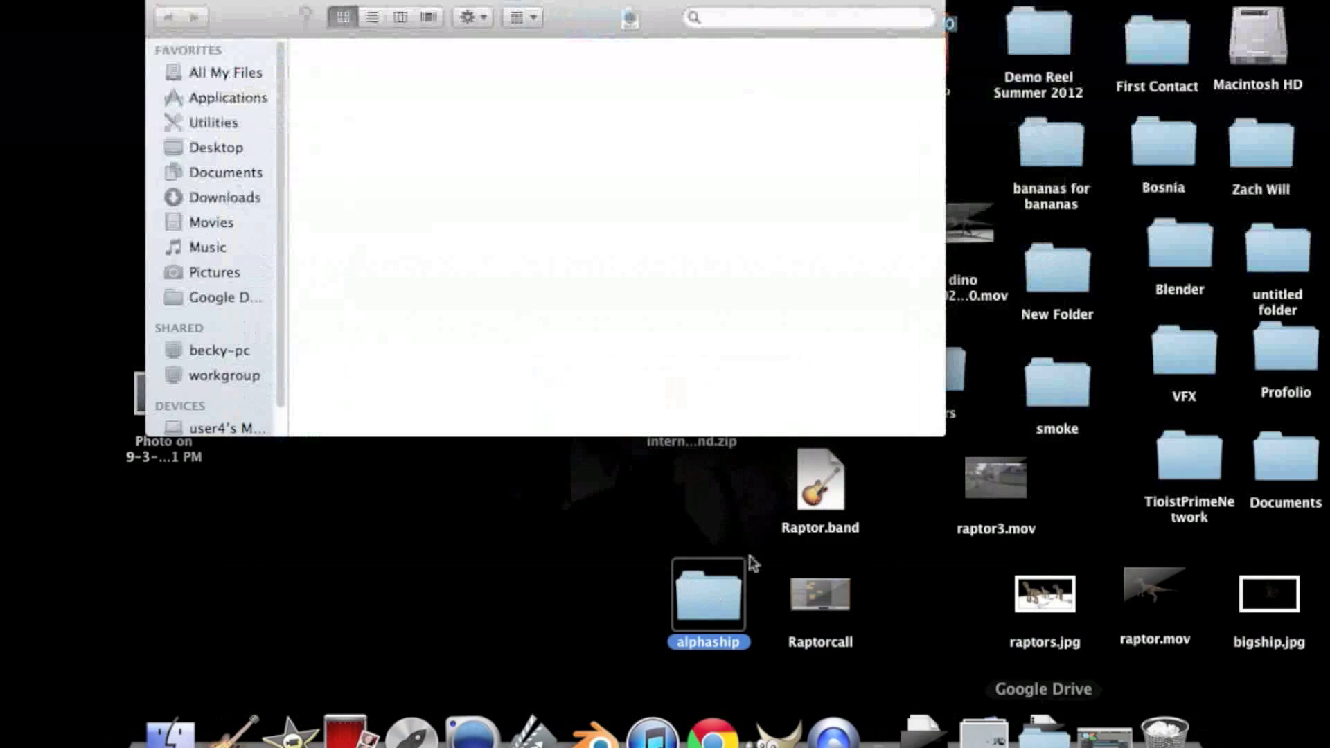
Select alphaship.mov in the alphaship folder and bring its movie player window forward.
{"action": "scroll", "coordinate": [696, 236], "scroll_direction": "down", "scroll_amount": 20}
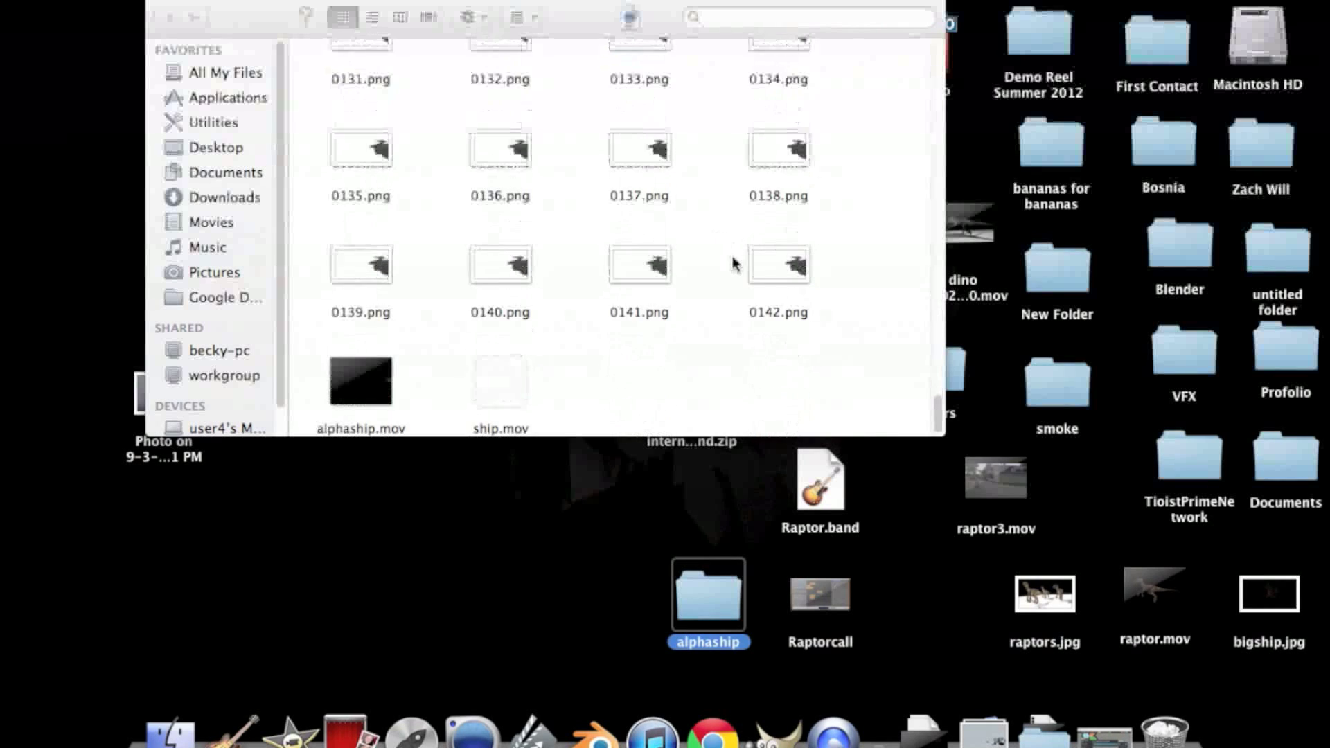
{"action": "left_click", "coordinate": [381, 396]}
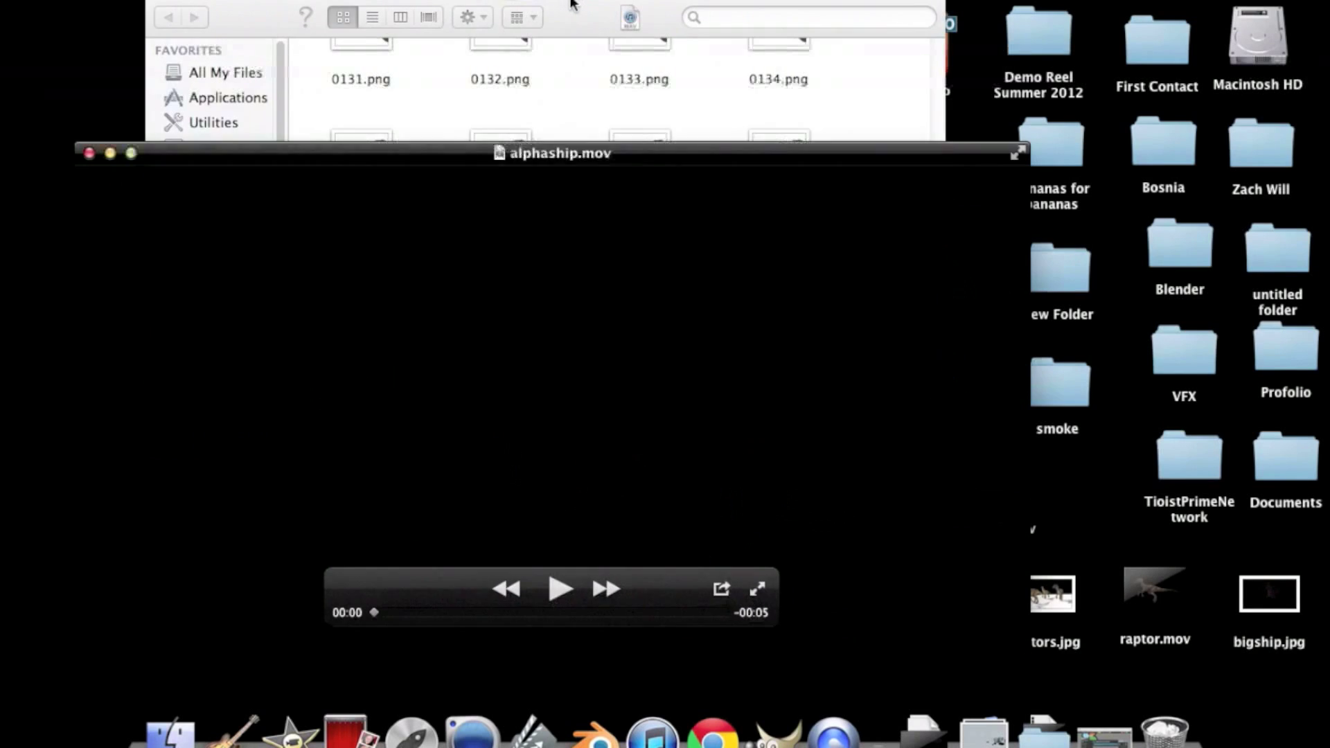
{"action": "left_click_drag", "start_coordinate": [544, 2], "coordinate": [948, 199]}
{"action": "left_click", "coordinate": [477, 603]}
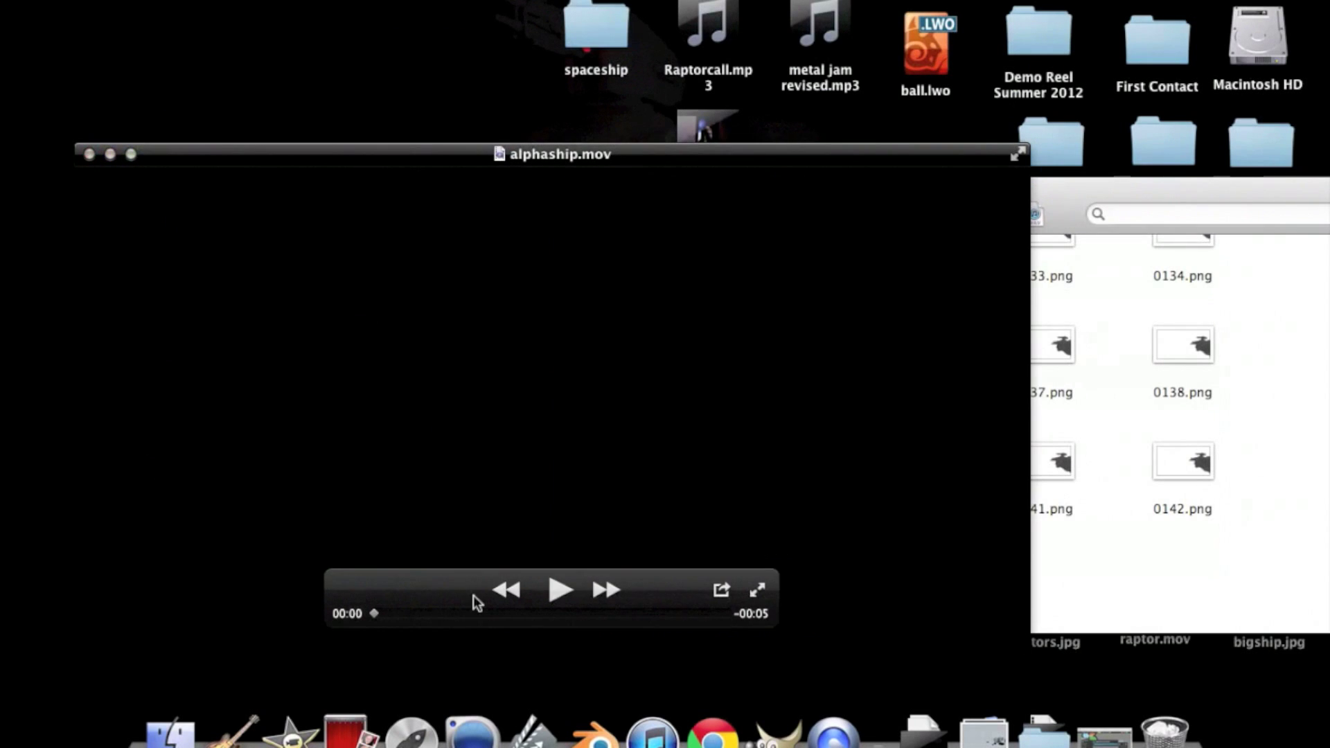
Watch alphaship.mov play through, then close the player and the alphaship folder window.
{"action": "left_click", "coordinate": [558, 589]}
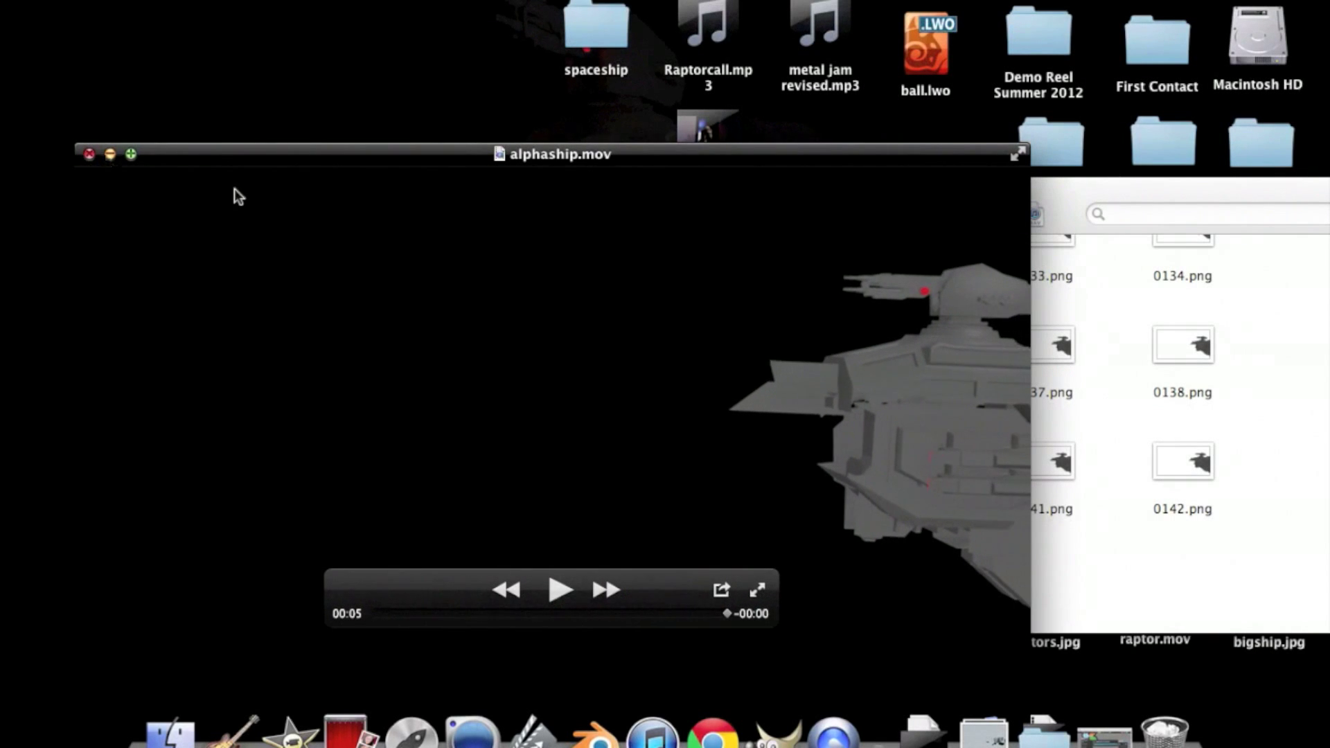
{"action": "left_click", "coordinate": [90, 155]}
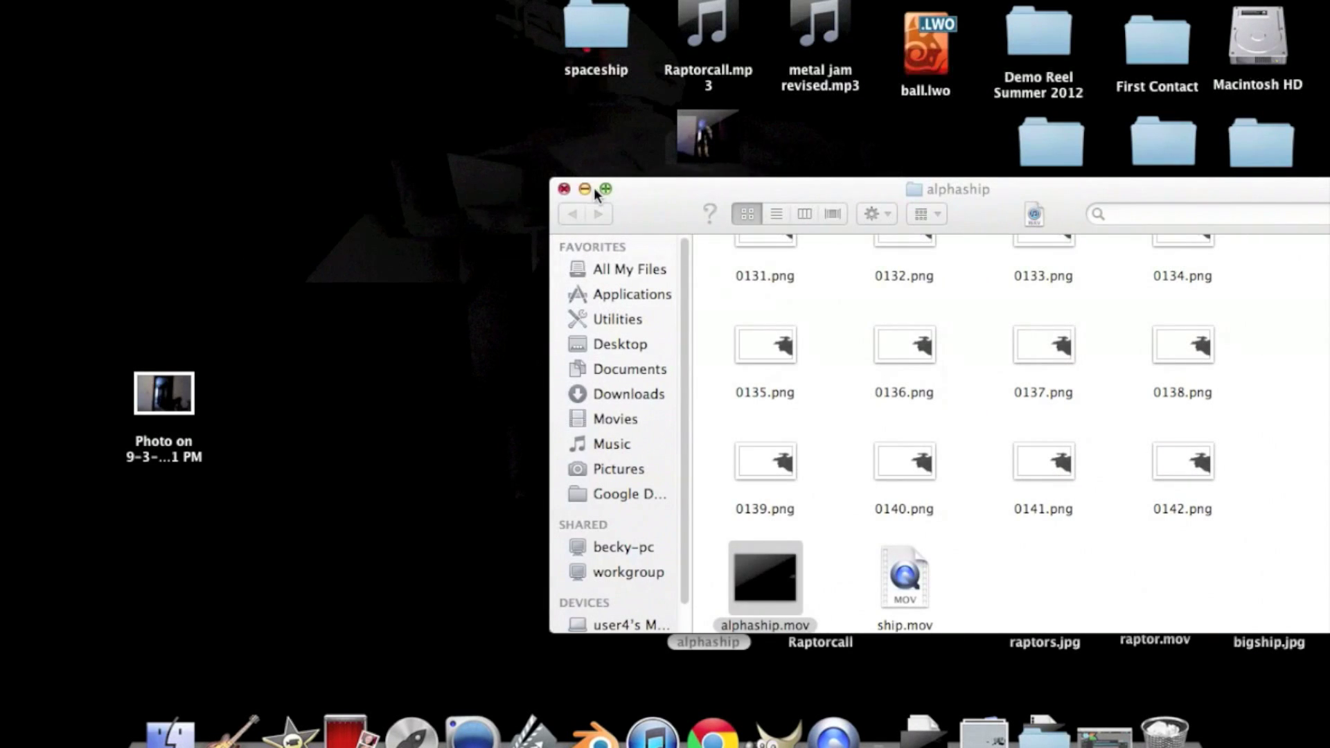
{"action": "left_click", "coordinate": [564, 189]}
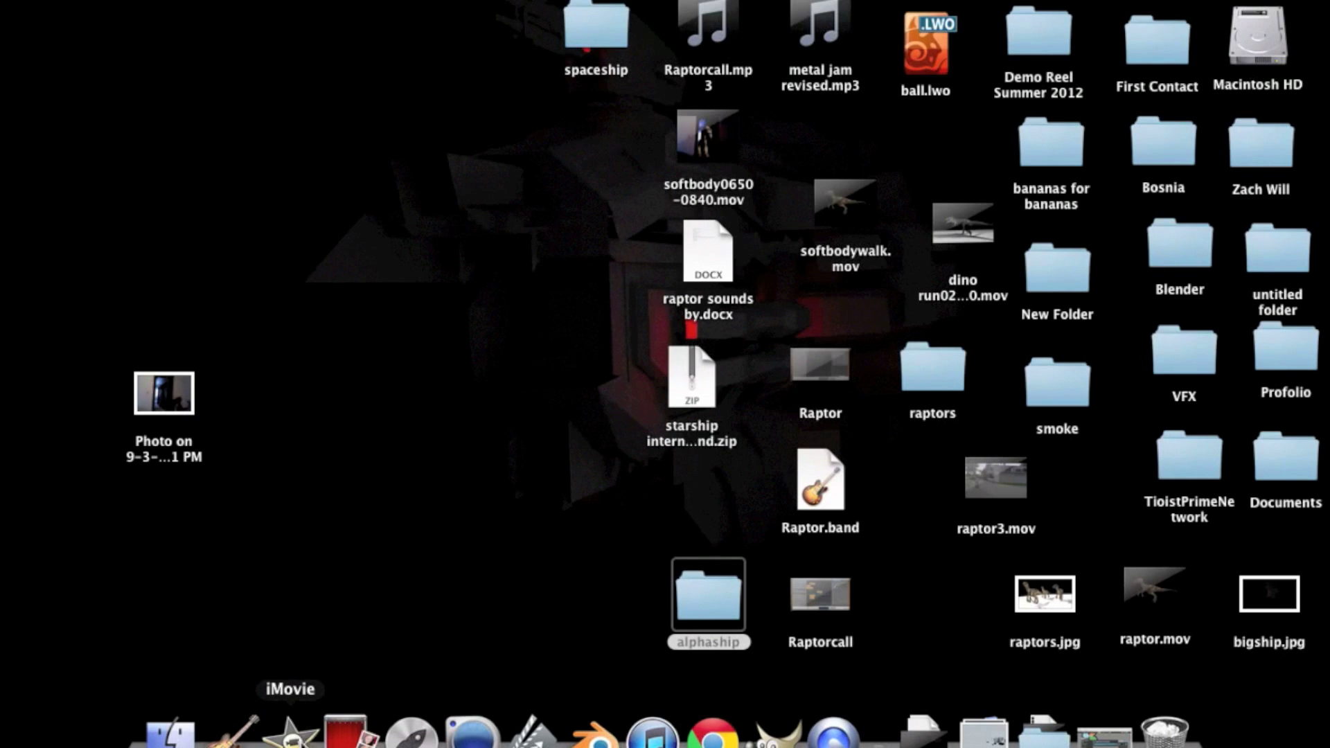
{"action": "left_click", "coordinate": [291, 733]}
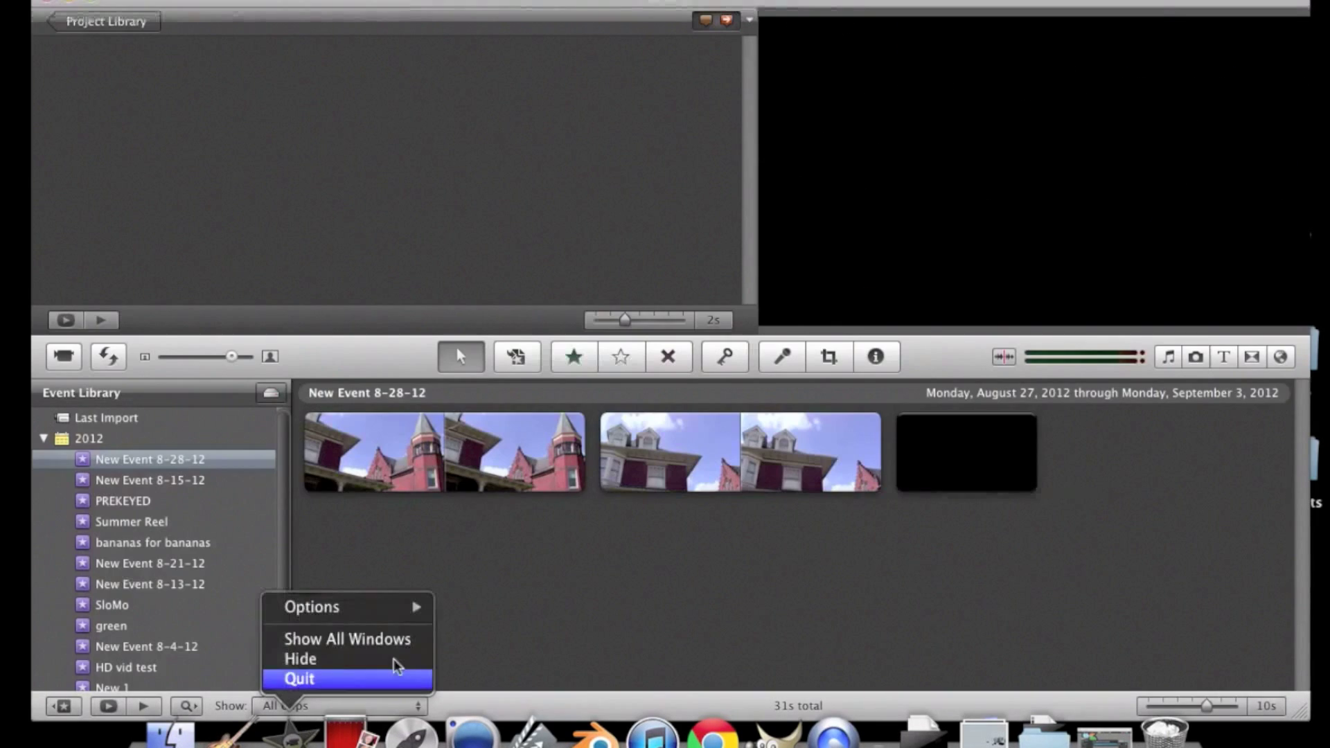
Preview the black spaceship clip, then select the spaceship cutaway in New Project 2 for placement editing.
{"action": "left_click", "coordinate": [762, 420]}
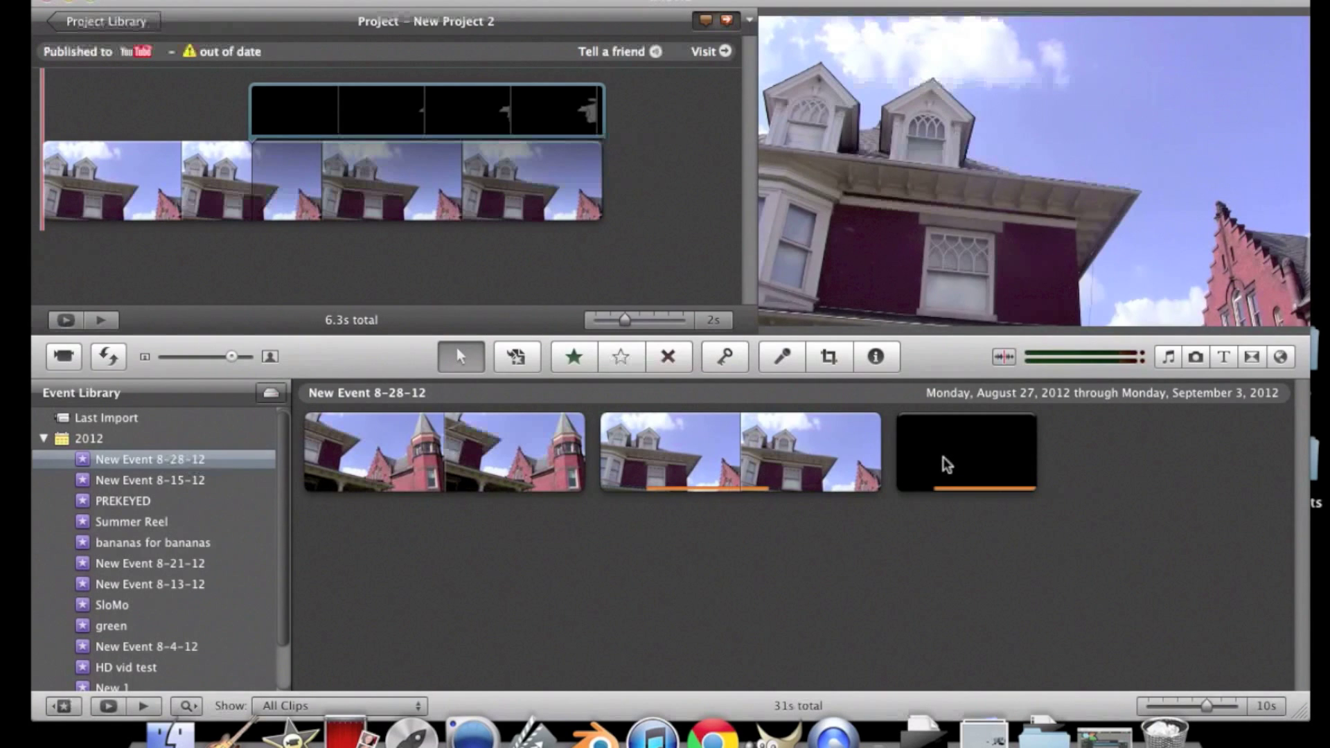
{"action": "left_click", "coordinate": [644, 450]}
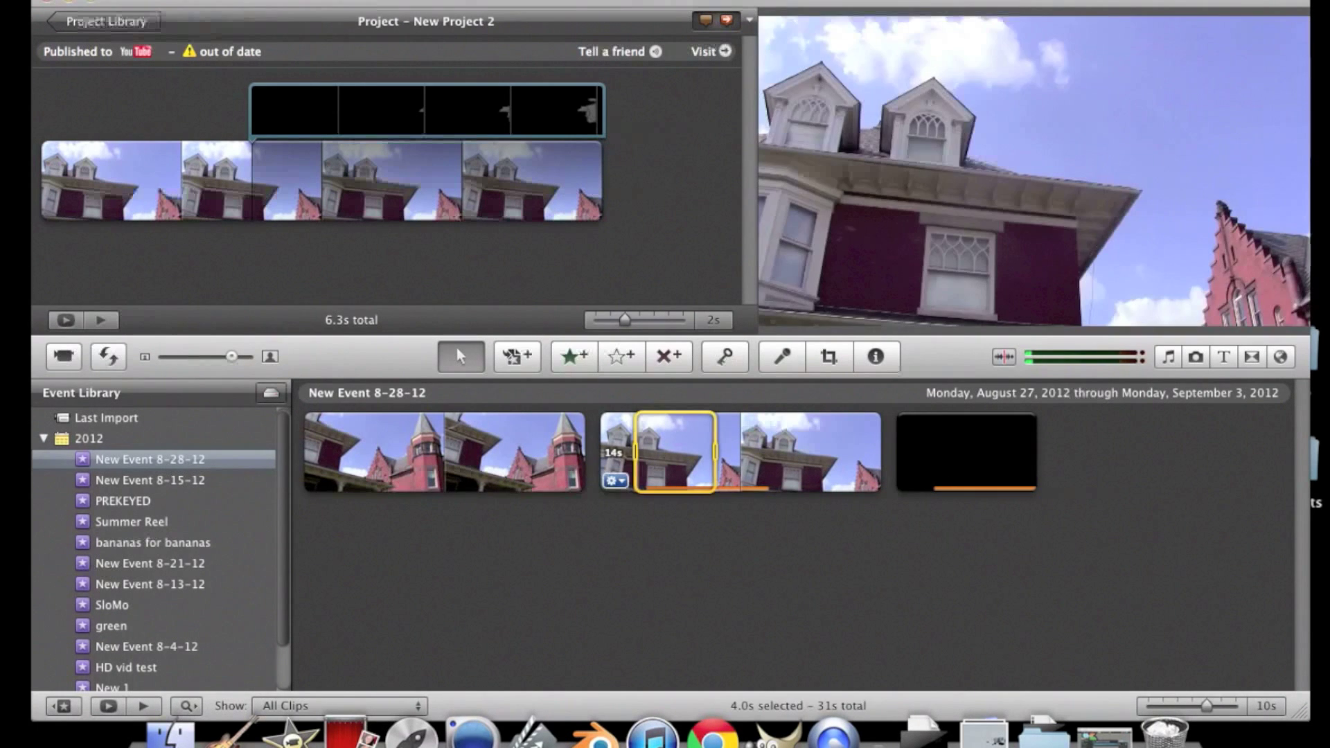
{"action": "left_click", "coordinate": [132, 1]}
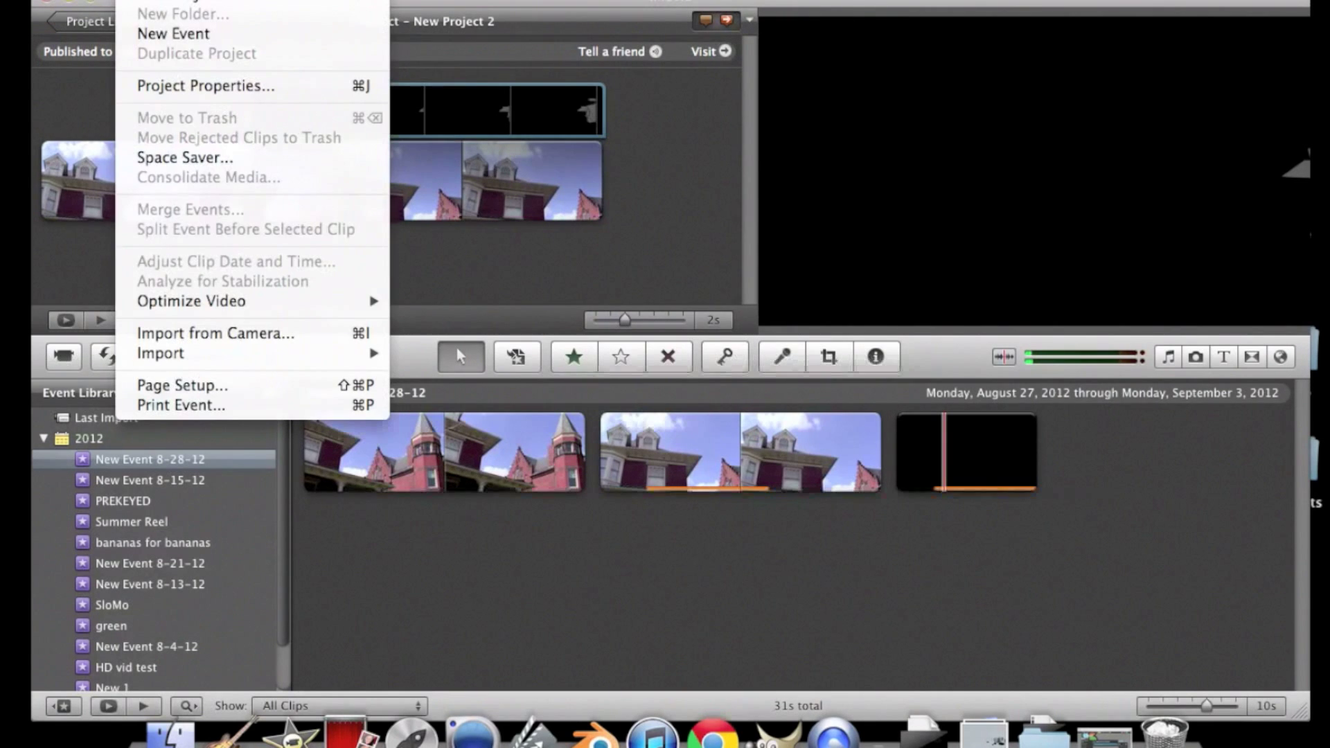
{"action": "mouse_move", "coordinate": [255, 355]}
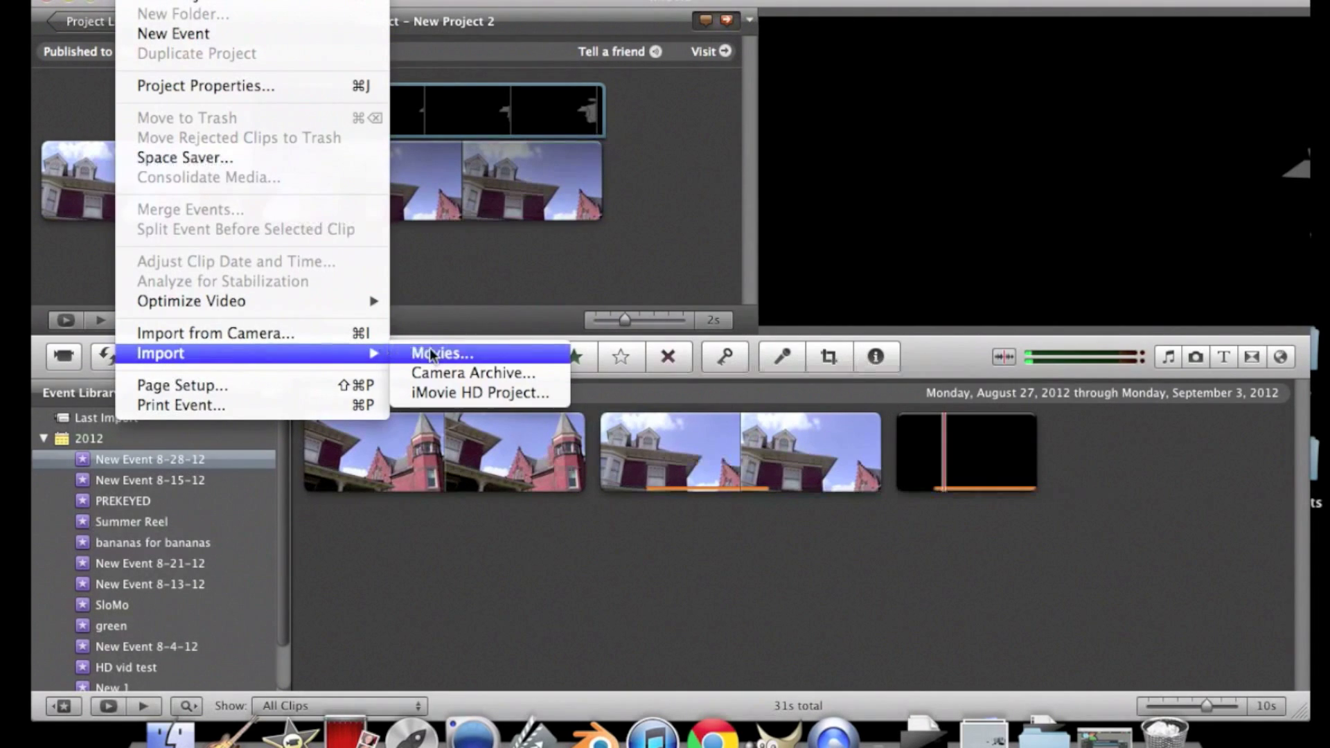
{"action": "left_click", "coordinate": [1073, 599]}
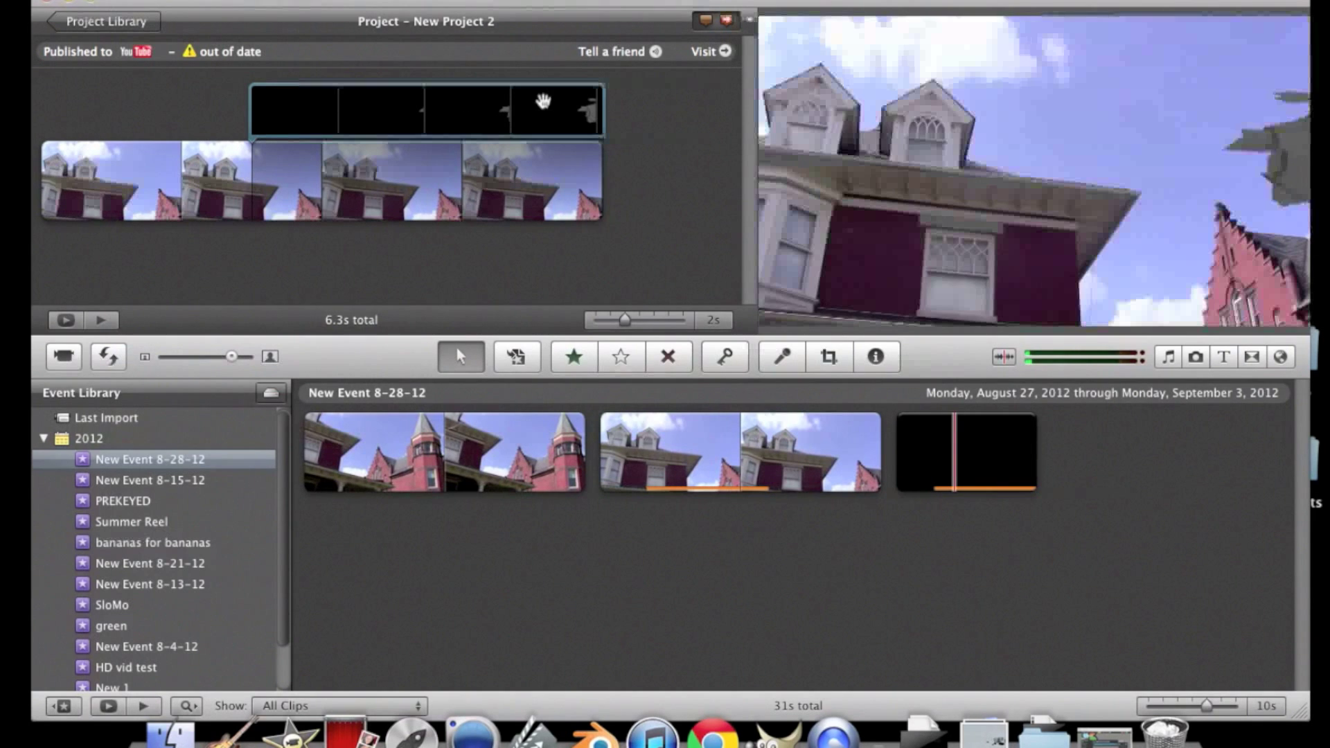
{"action": "left_click", "coordinate": [545, 104]}
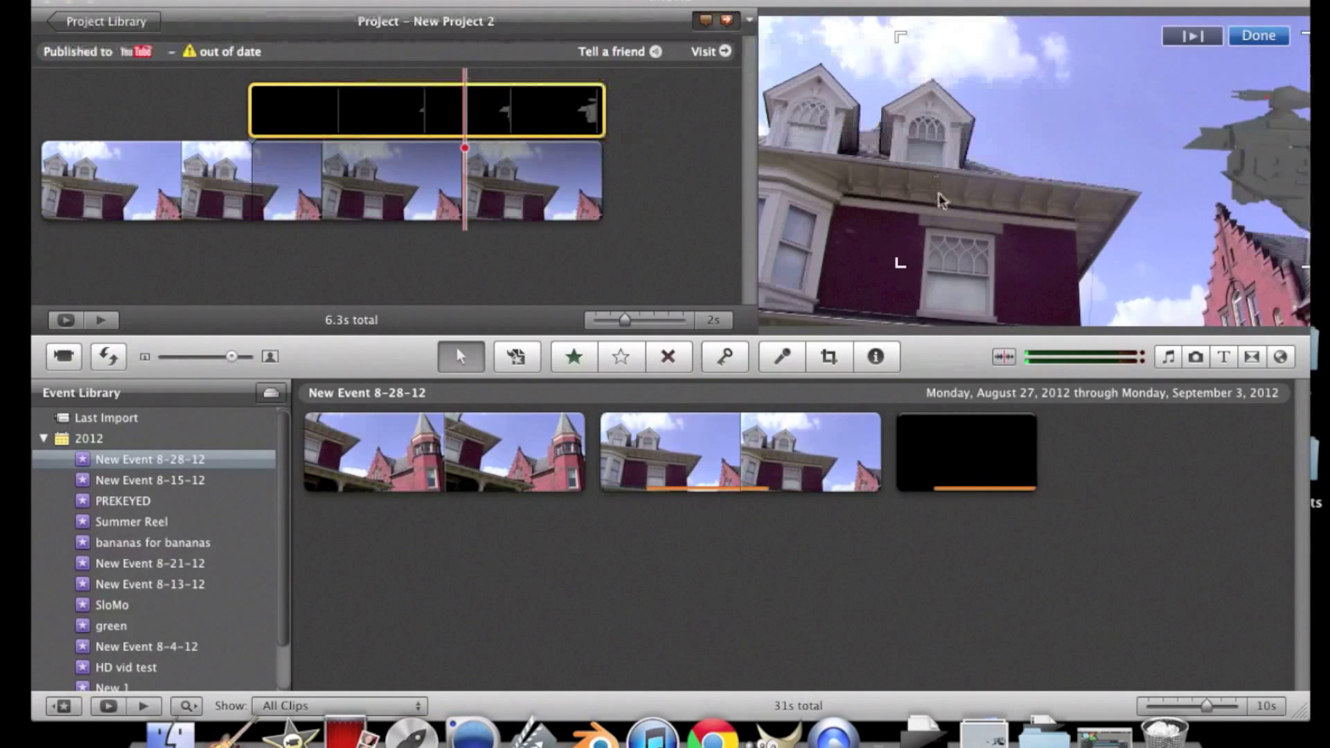
Nudge the spaceship overlay slightly upward in the viewer.
{"action": "left_click", "coordinate": [876, 356]}
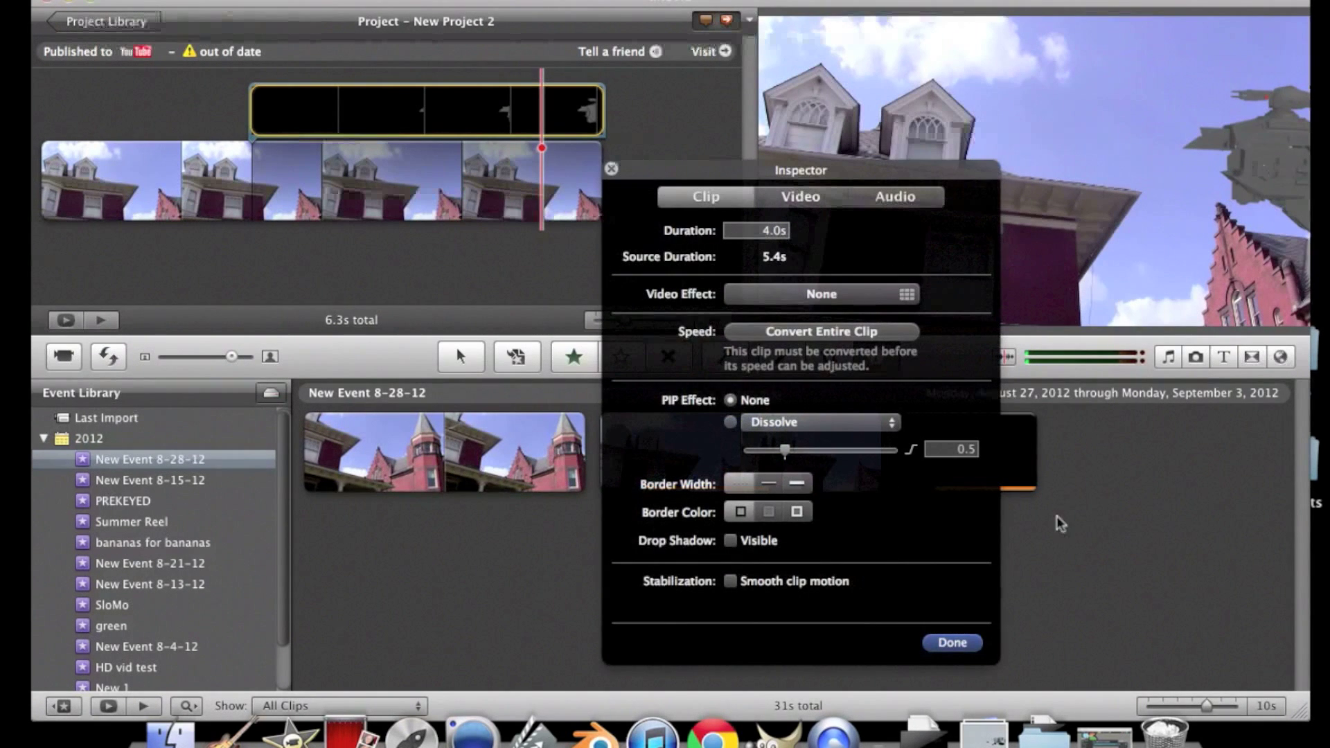
{"action": "left_click", "coordinate": [952, 643]}
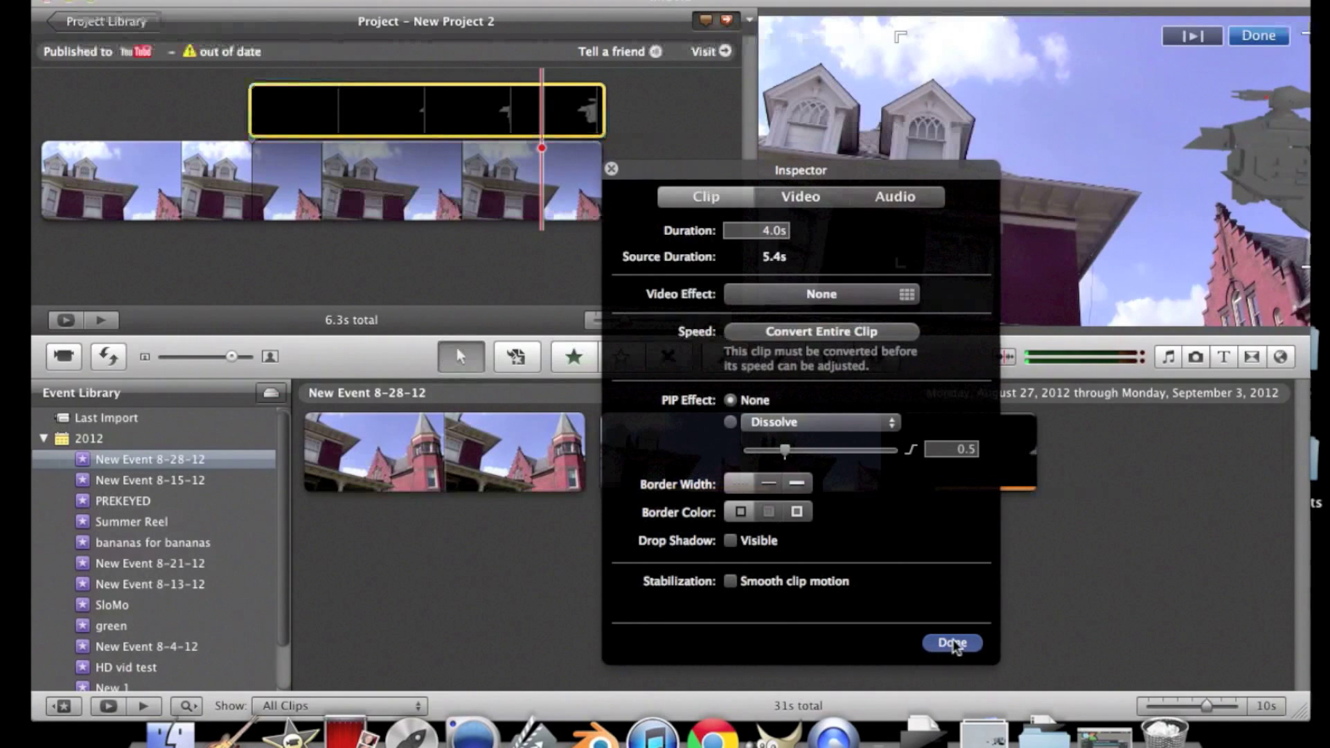
{"action": "left_click_drag", "start_coordinate": [1249, 146], "coordinate": [1246, 110]}
Confirm Show Advanced Tools is enabled in iMovie's General preferences, then close them.
{"action": "left_click", "coordinate": [66, 0]}
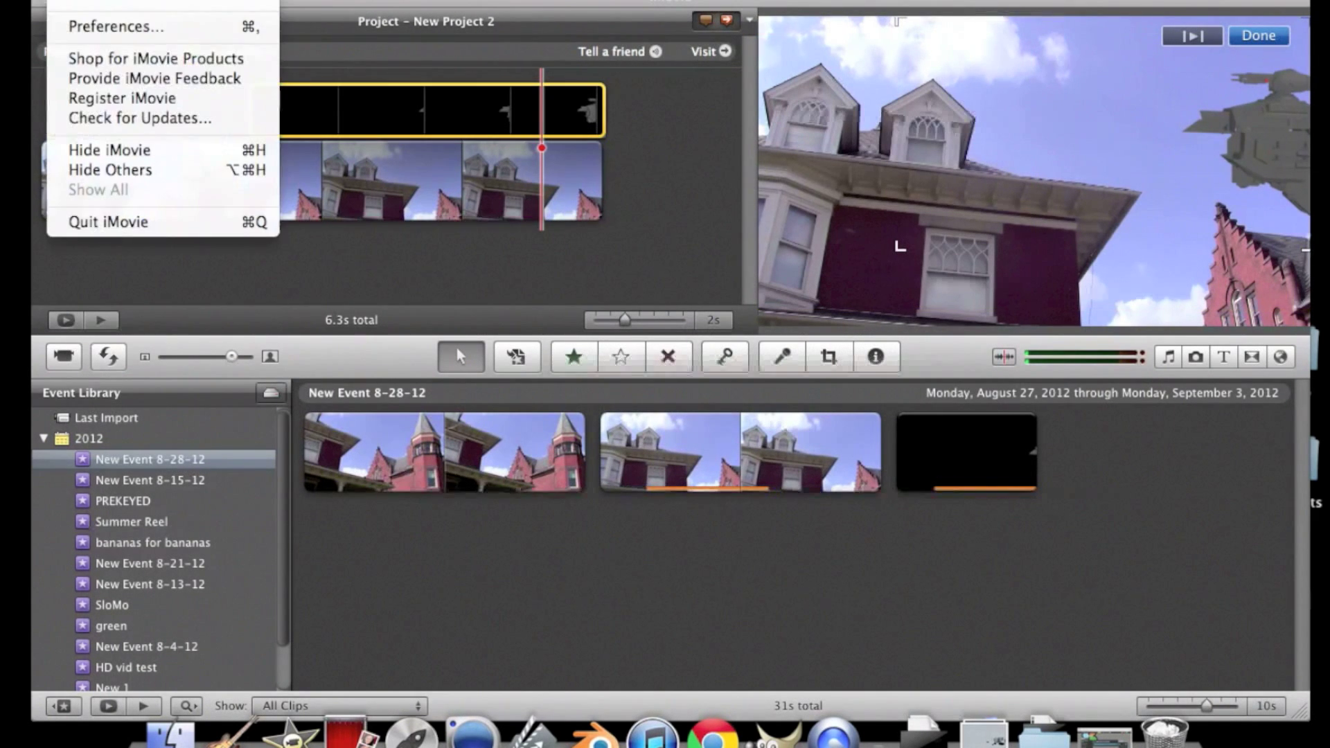
{"action": "left_click", "coordinate": [108, 23]}
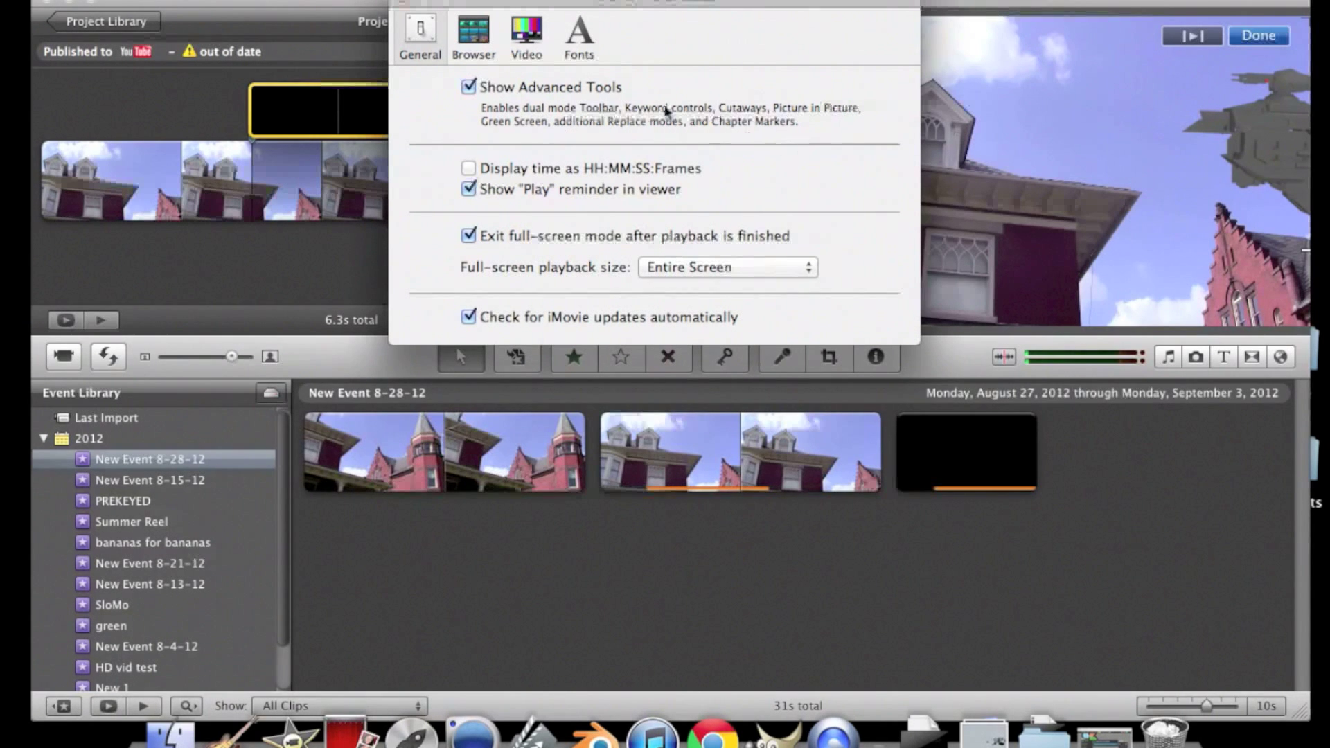
{"action": "left_click", "coordinate": [406, 2]}
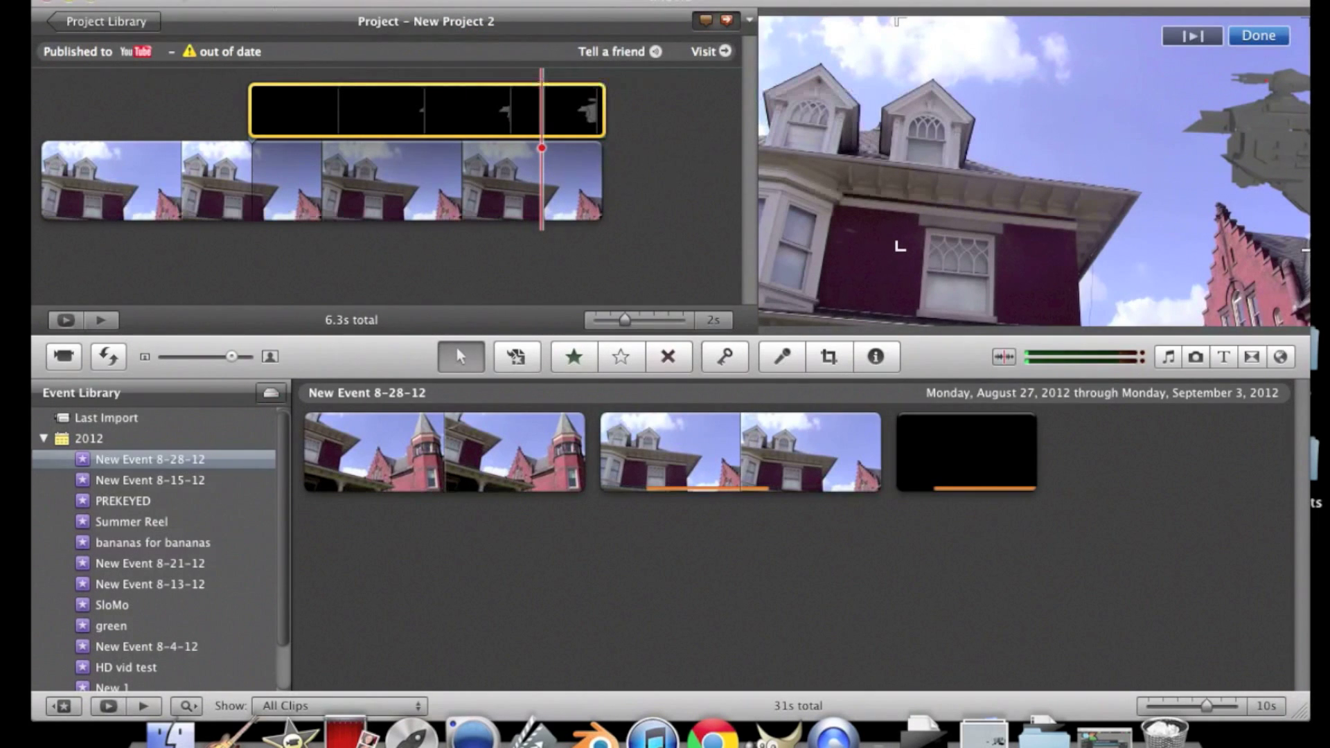
{"action": "left_click_drag", "start_coordinate": [205, 184], "coordinate": [401, 183]}
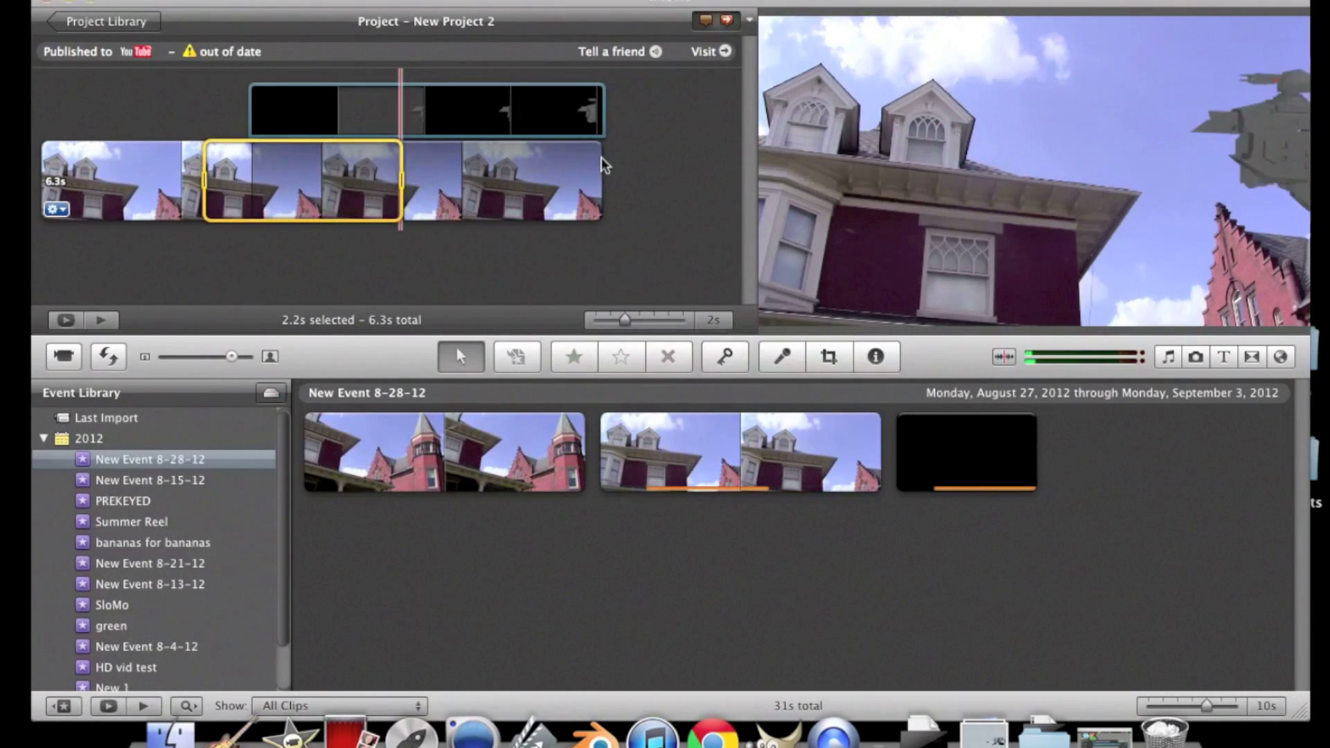
{"action": "left_click", "coordinate": [677, 169]}
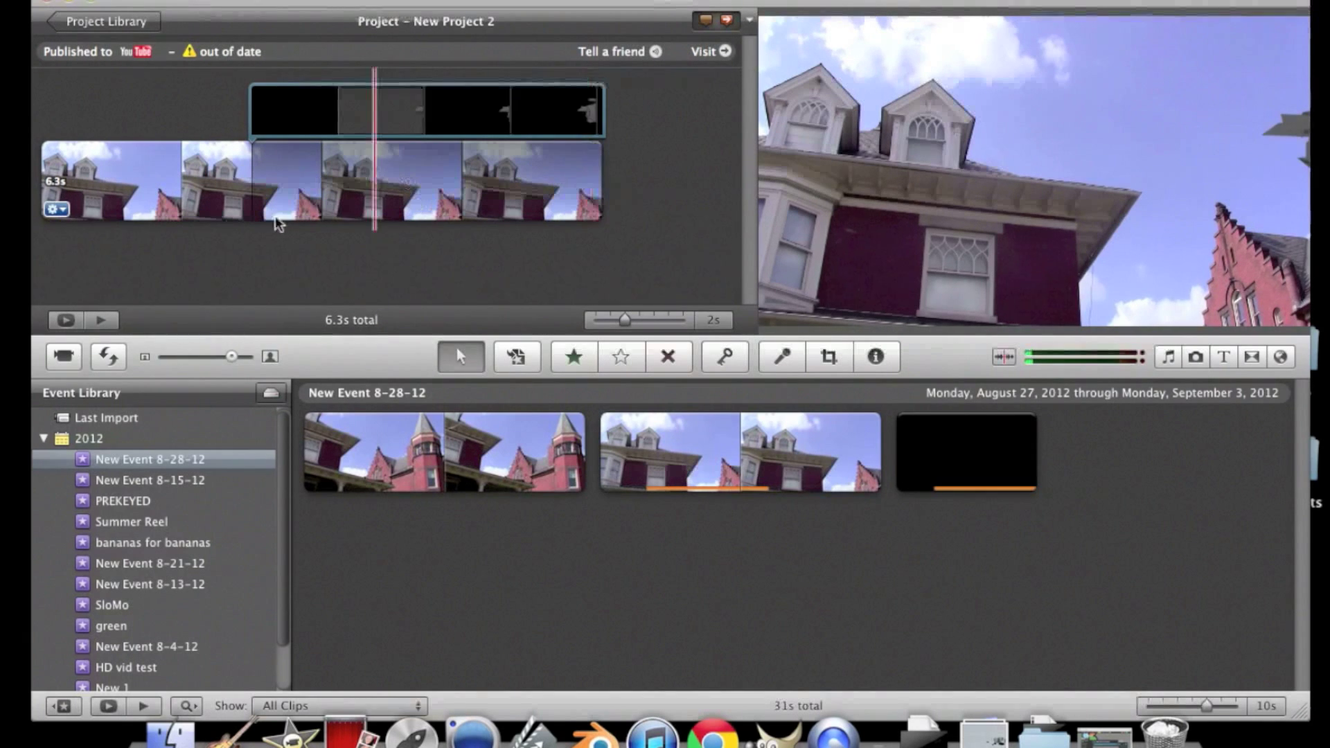